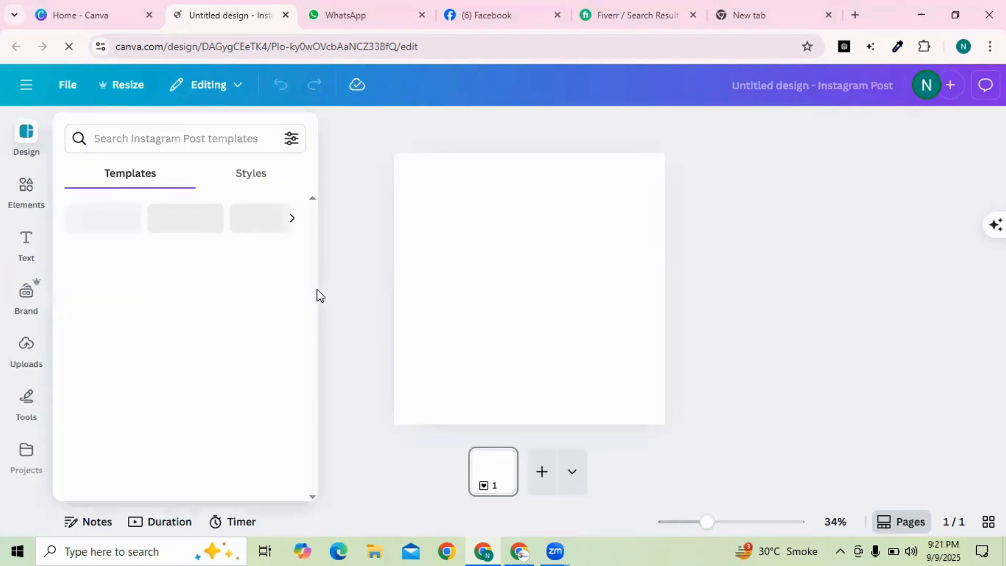
- Add a square from a search for "shape" and enlarge it to nearly fill the page, leaving a margin all around
click(27, 198)
click(126, 135)
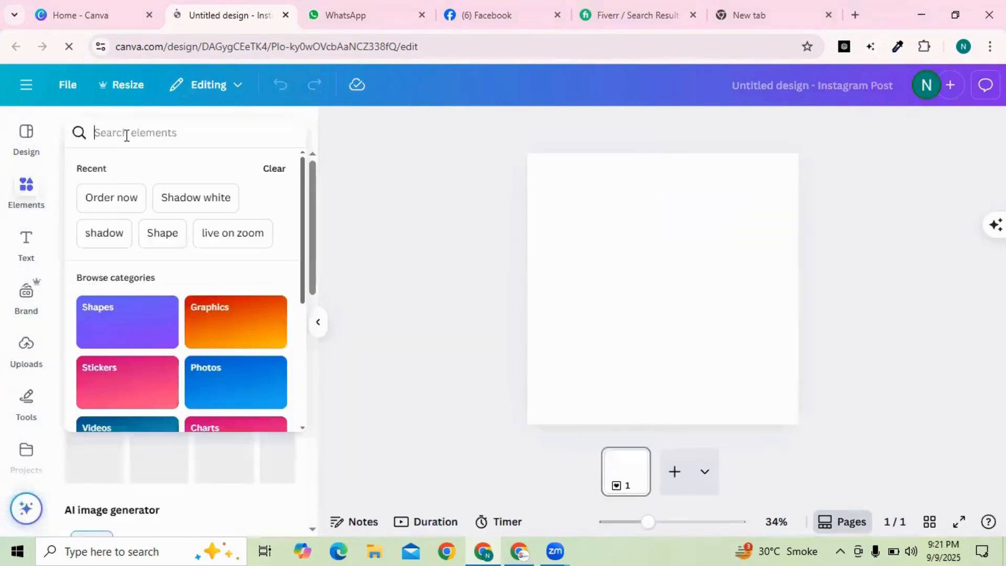
text(shape)
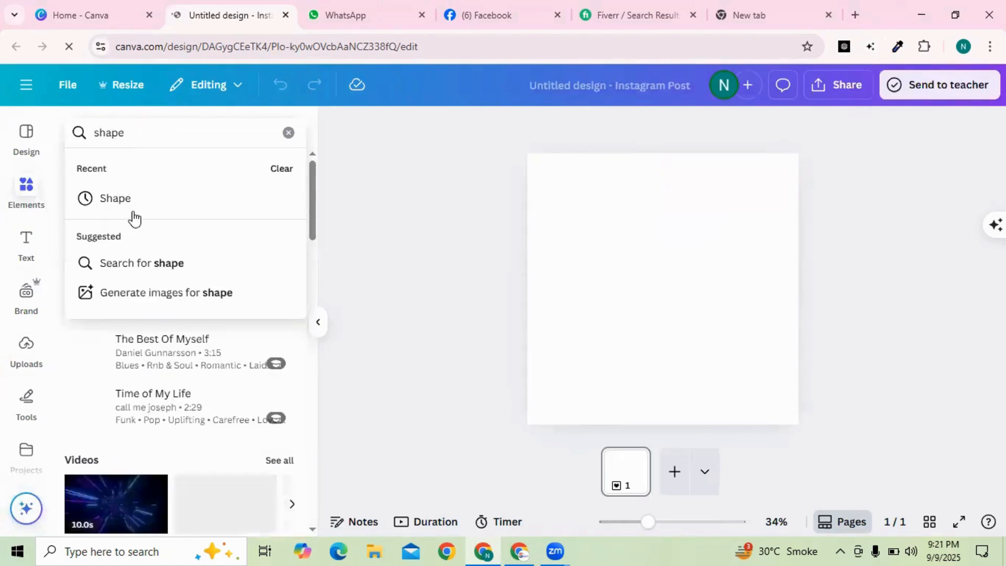
click(135, 209)
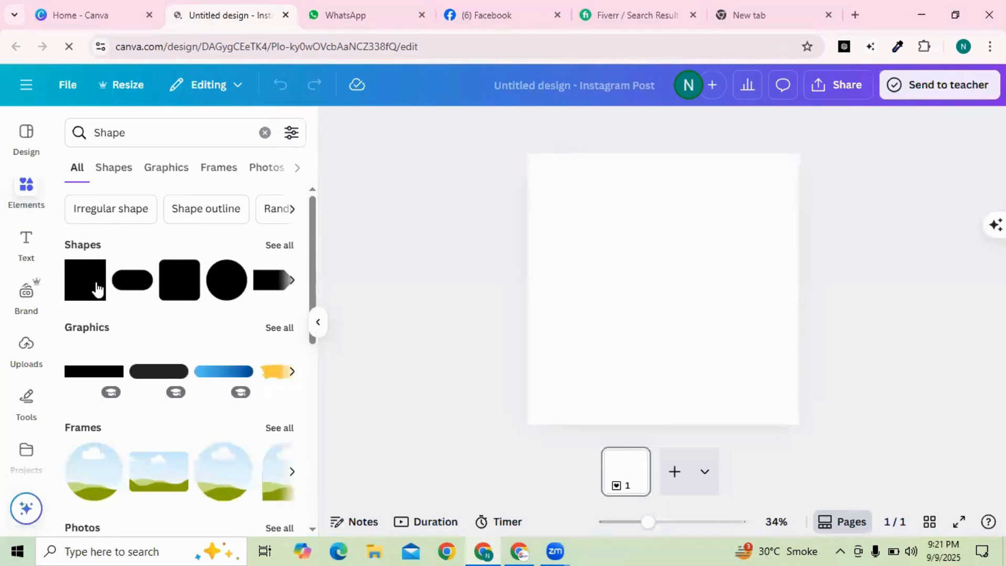
click(97, 288)
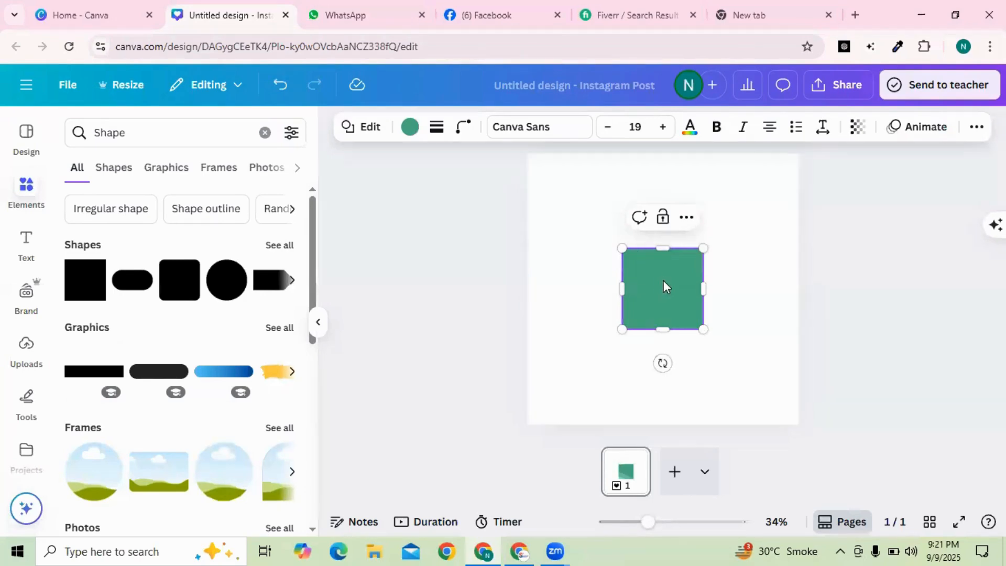
drag(664, 288, 591, 210)
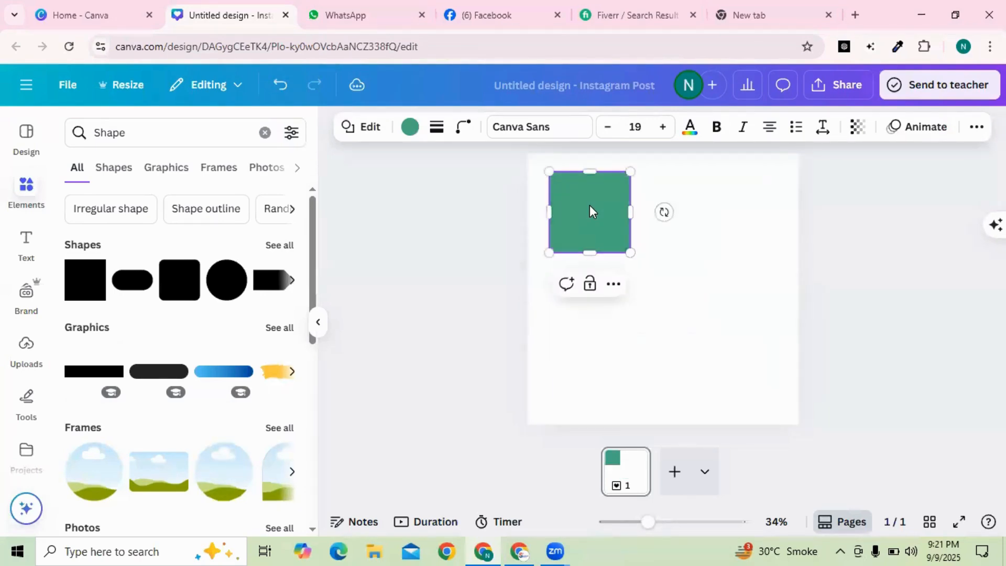
drag(632, 255, 773, 402)
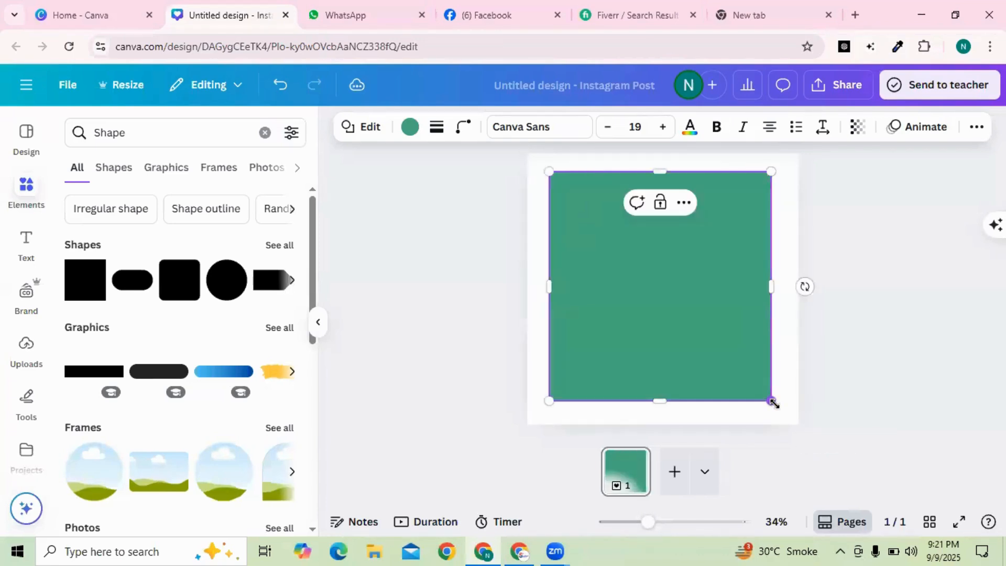
- Fill the square with a custom muted brown and apply the same brown to the page background
click(403, 128)
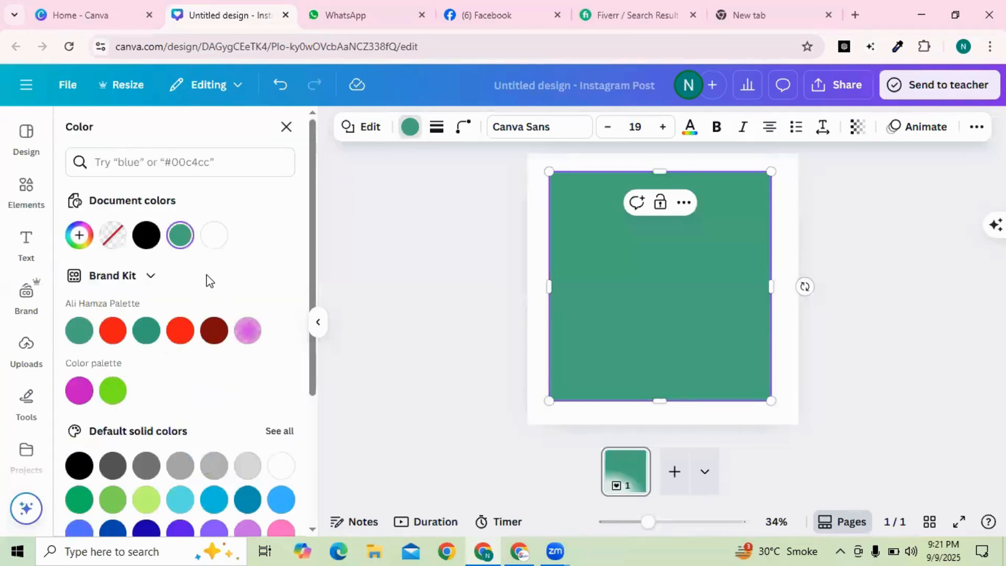
scroll(197, 313, down, 4)
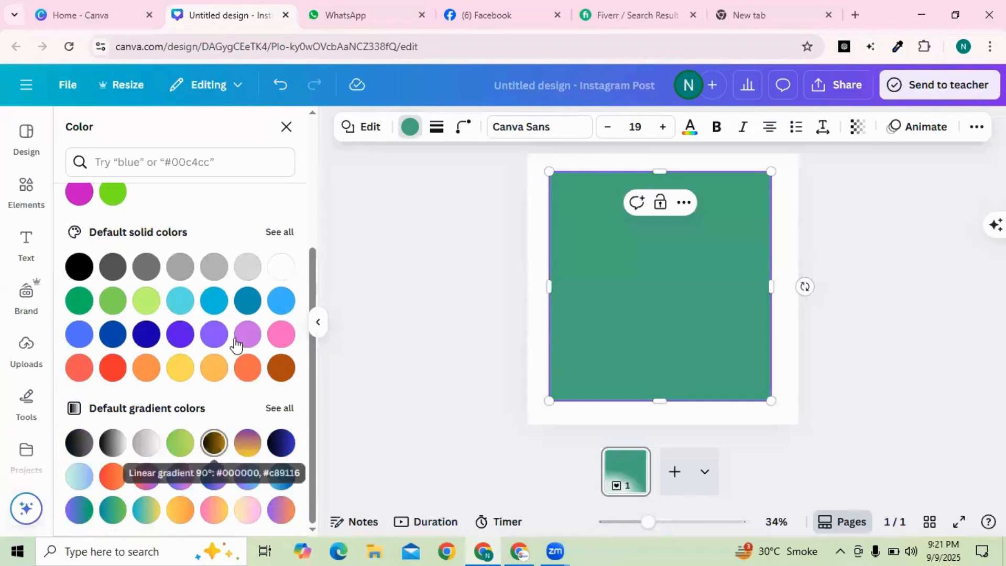
click(281, 368)
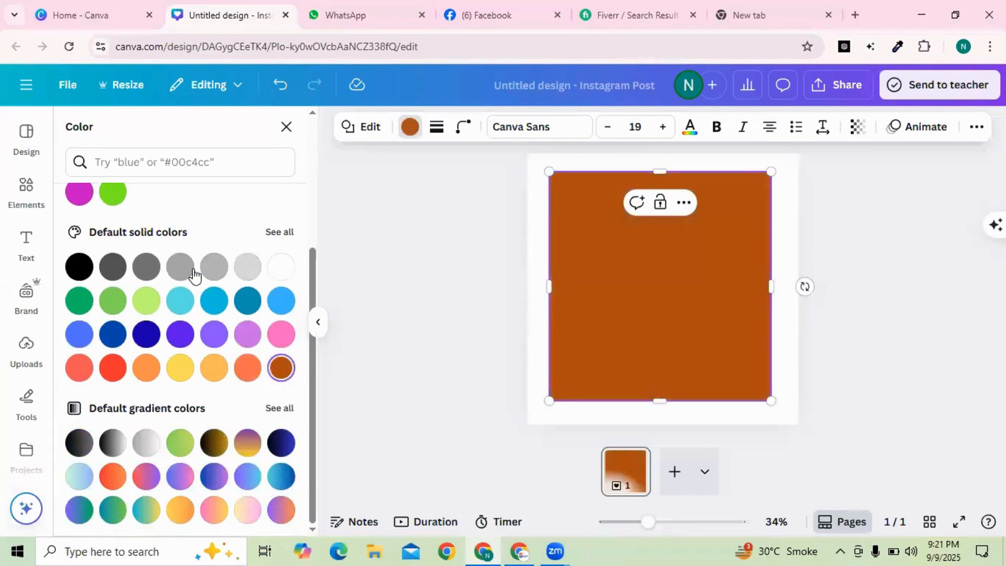
scroll(184, 213, up, 4)
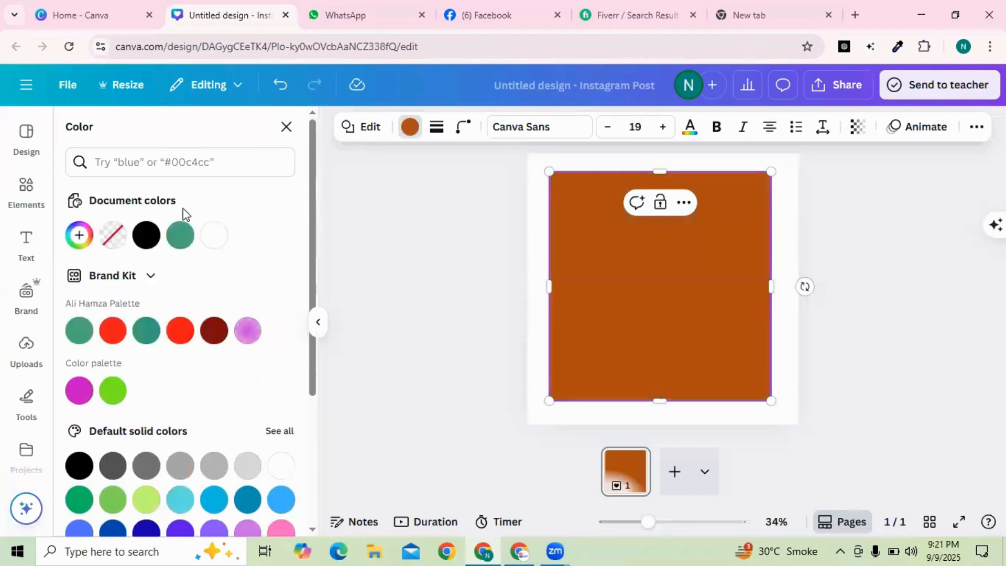
click(77, 246)
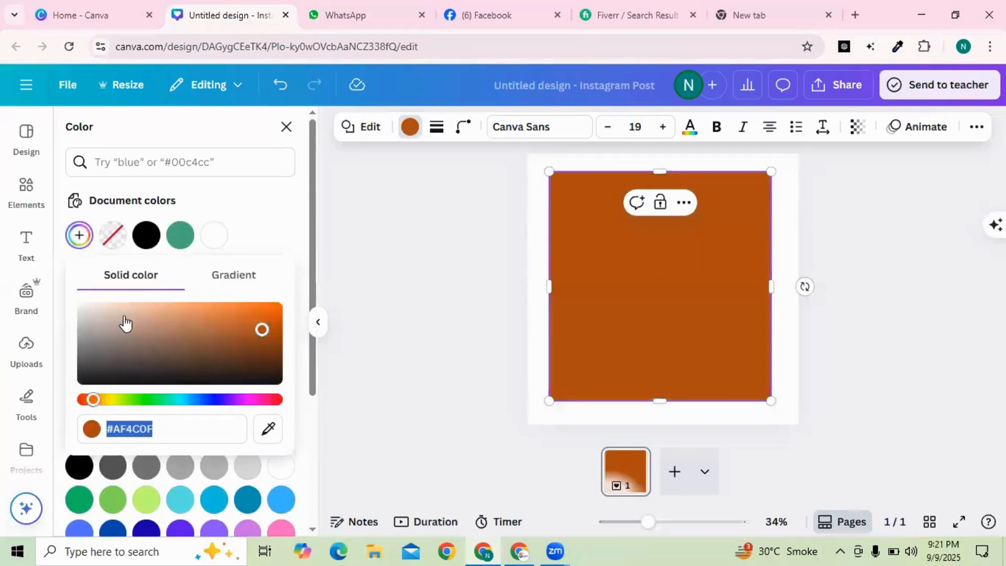
drag(261, 331, 209, 336)
click(532, 405)
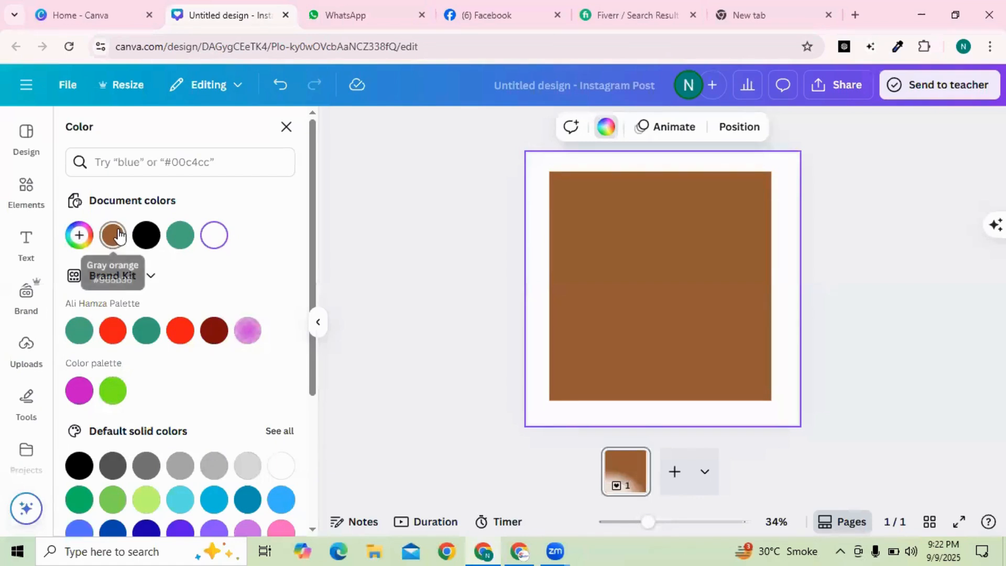
click(114, 234)
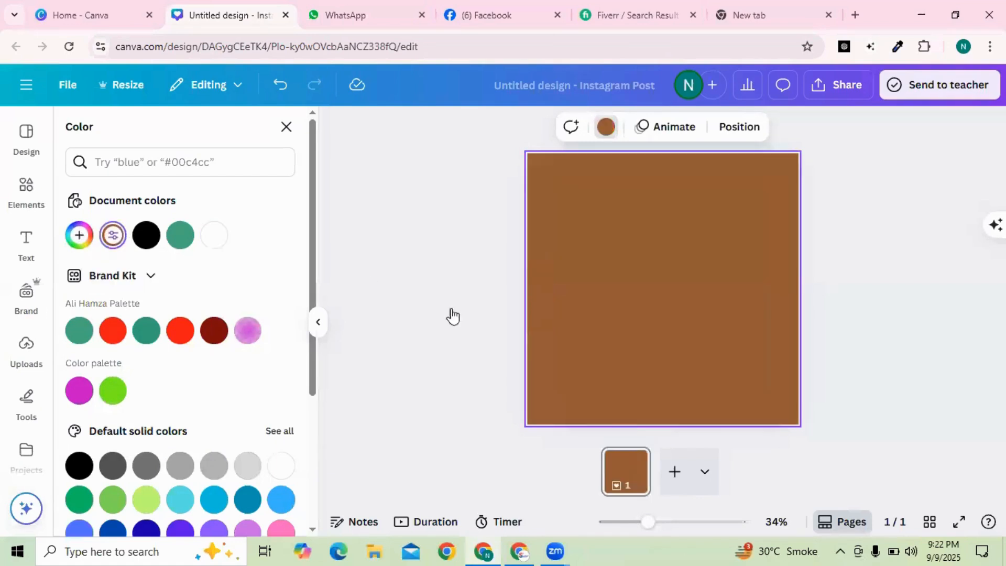
- Change the inner square's fill to the lighter orange #D8814A
click(601, 320)
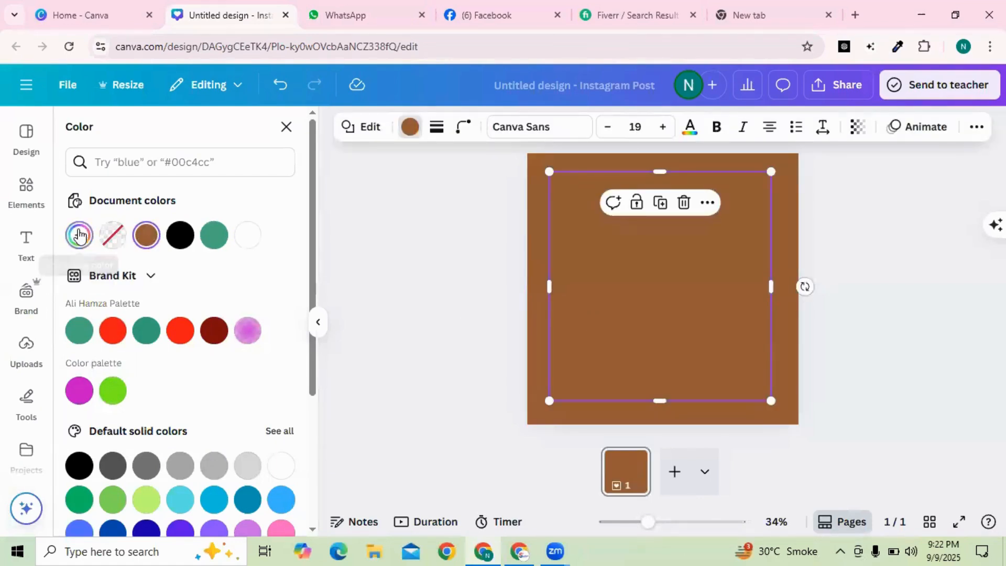
click(80, 233)
mouse_move(208, 337)
mouse_down()
mouse_move(181, 305)
mouse_move(212, 331)
mouse_move(211, 318)
mouse_up()
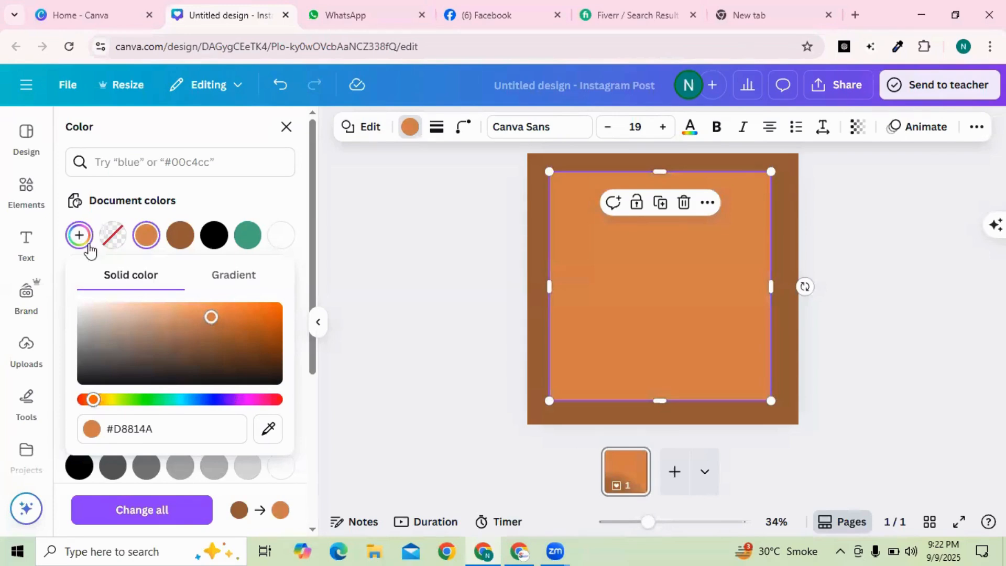
- Search the elements library for "coffee cup" and restrict the results to graphics
click(37, 196)
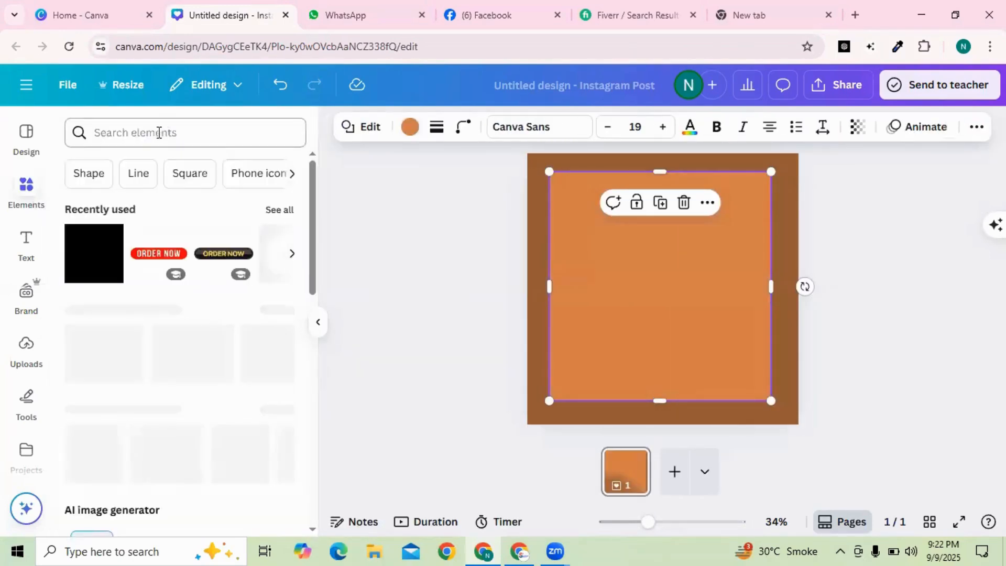
click(159, 132)
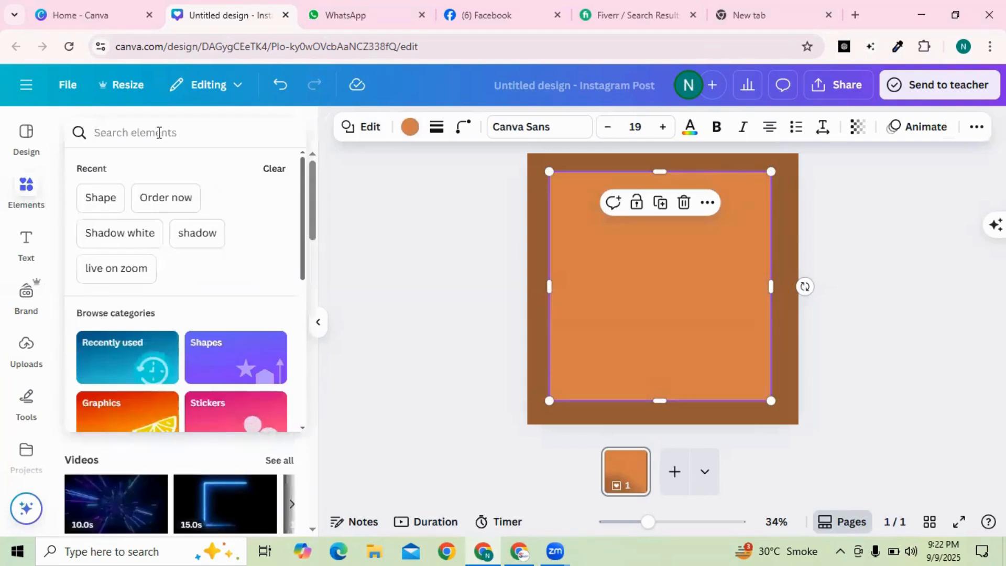
text(co)
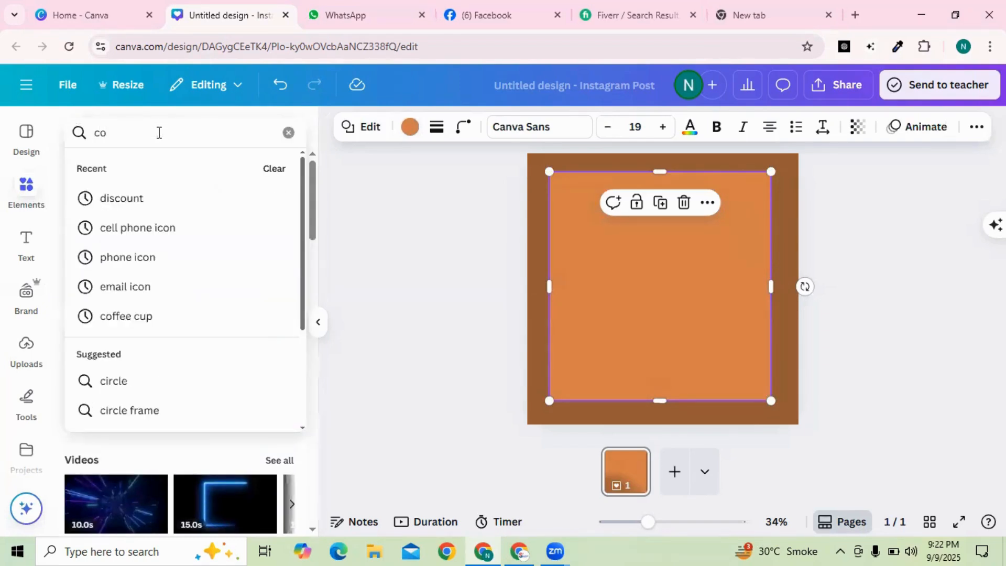
text(ffee)
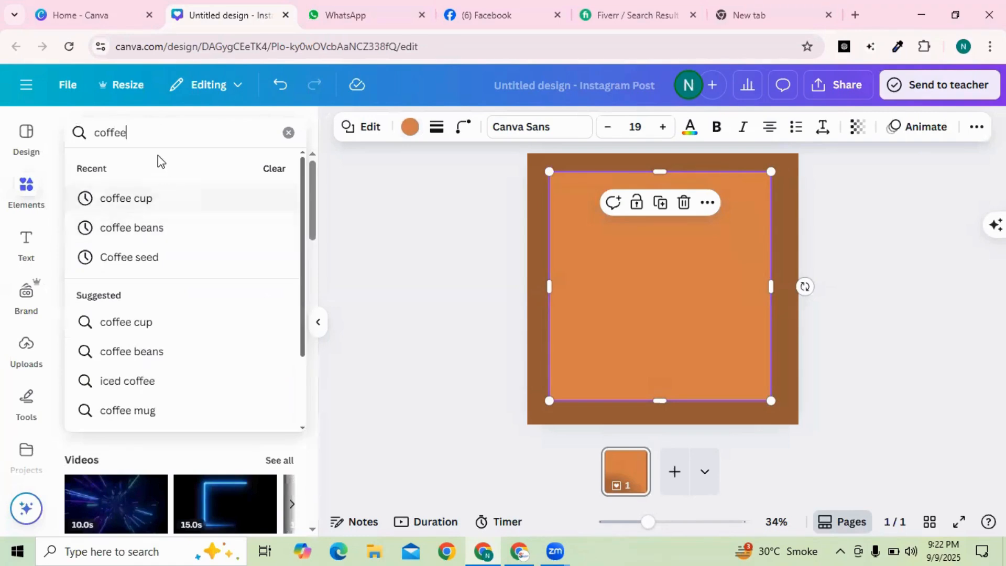
click(164, 197)
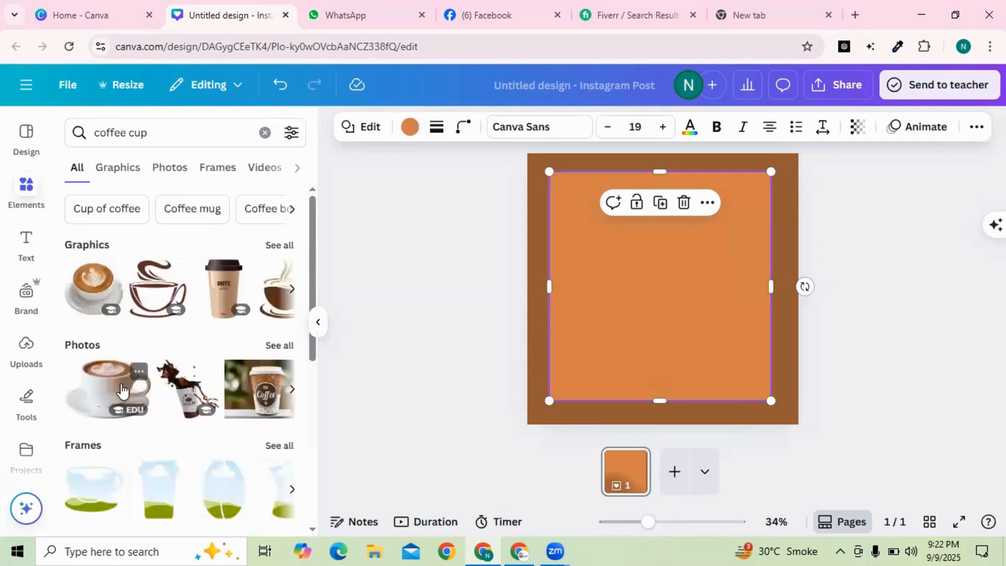
scroll(87, 309, down, 2)
scroll(87, 303, up, 2)
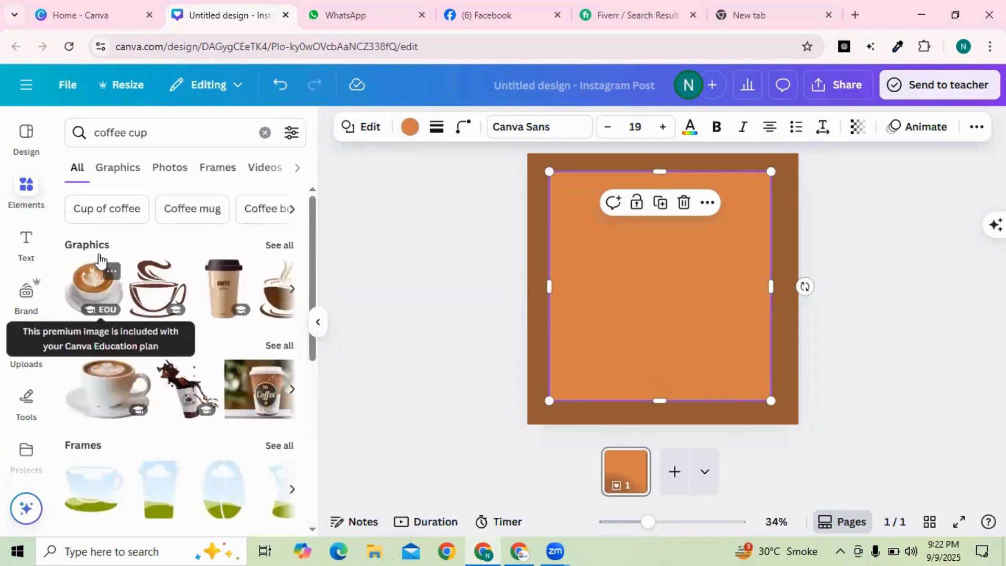
click(120, 167)
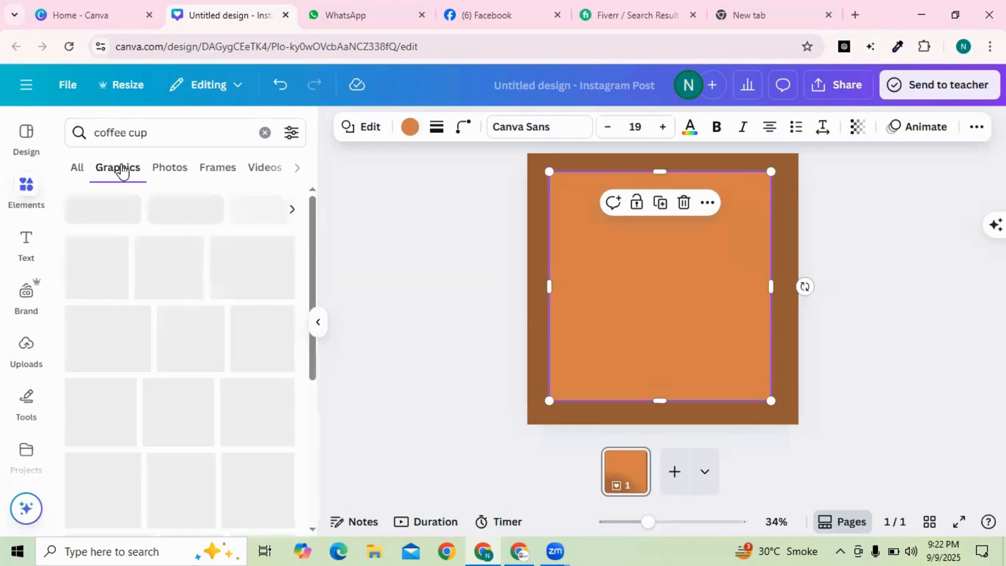
- Insert the latte cup and saucer graphic, shrink it to about half size and place it in the orange square's upper-left area
scroll(137, 311, down, 5)
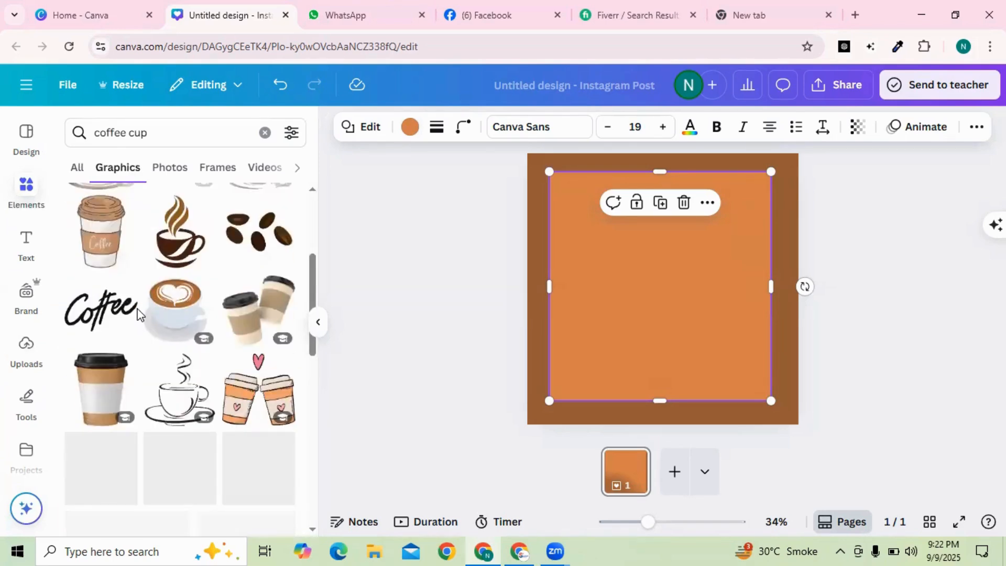
scroll(137, 313, up, 5)
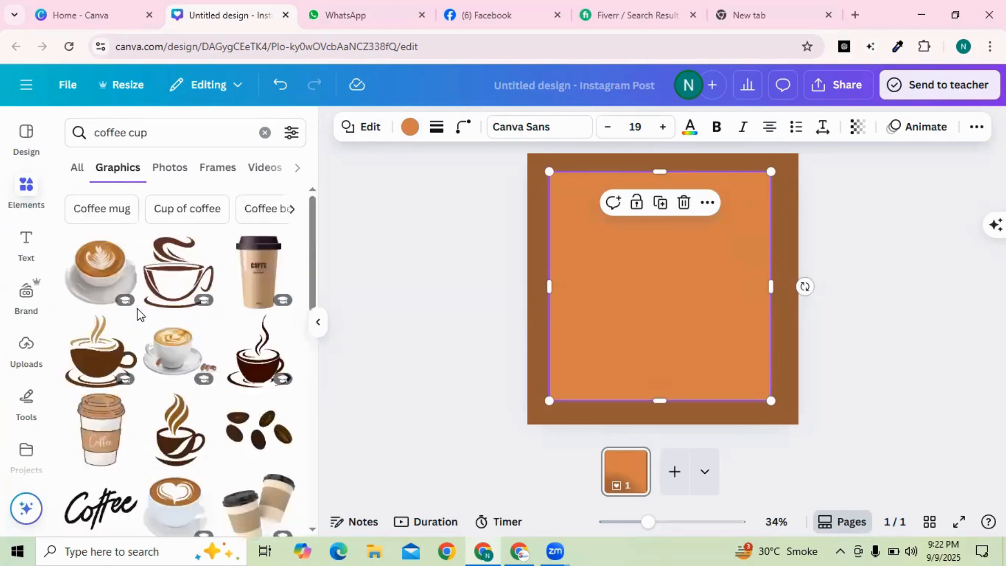
click(80, 287)
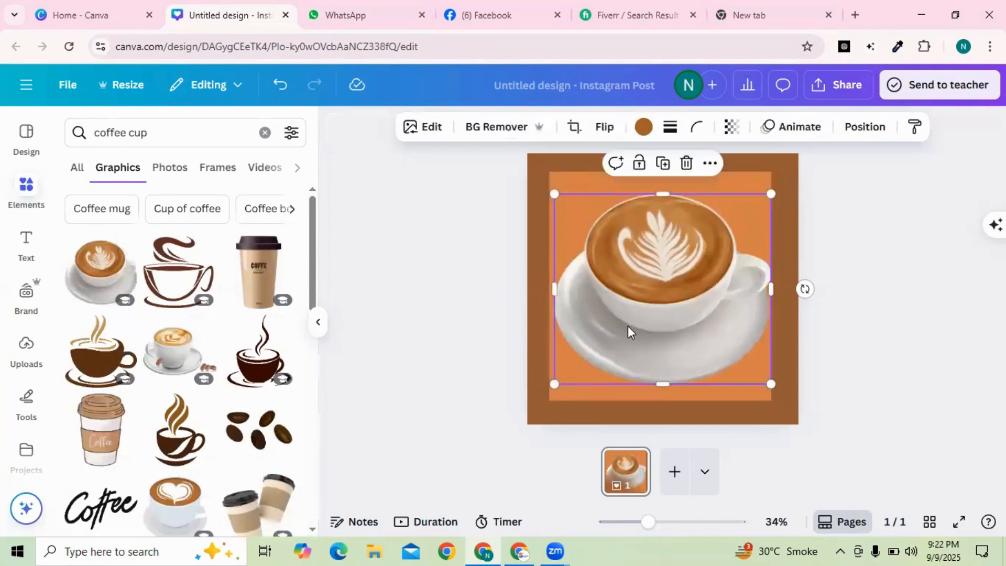
drag(770, 382, 679, 304)
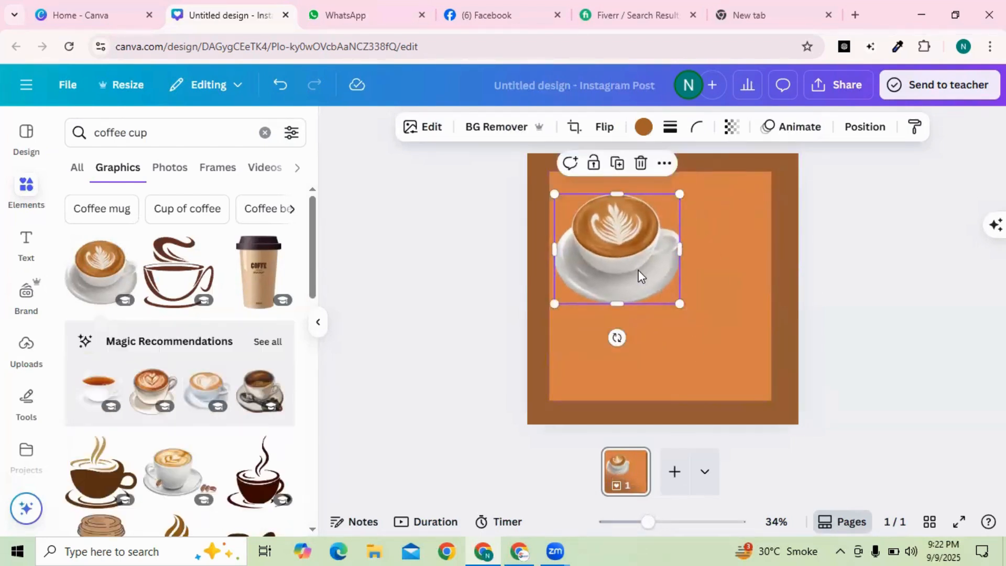
drag(638, 269, 636, 278)
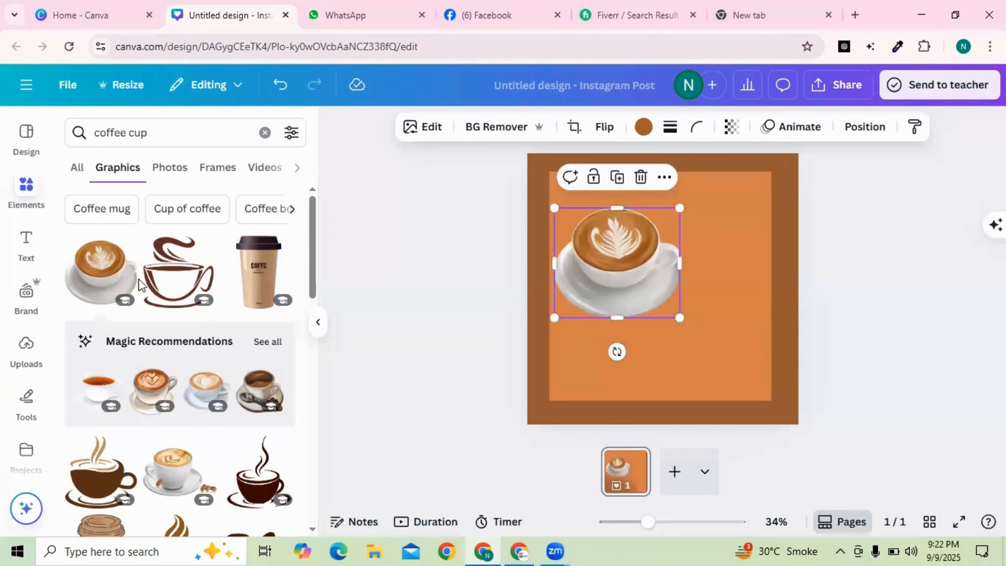
- Search the elements library for "coffee beans" and restrict the results to photos
click(155, 138)
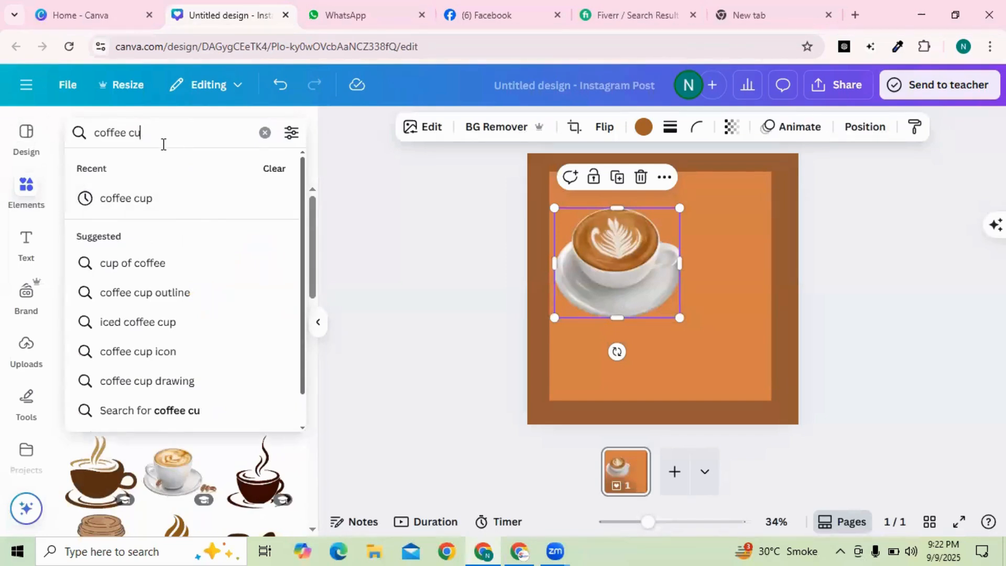
key(BackSpace)
key(BackSpace)
text(bea)
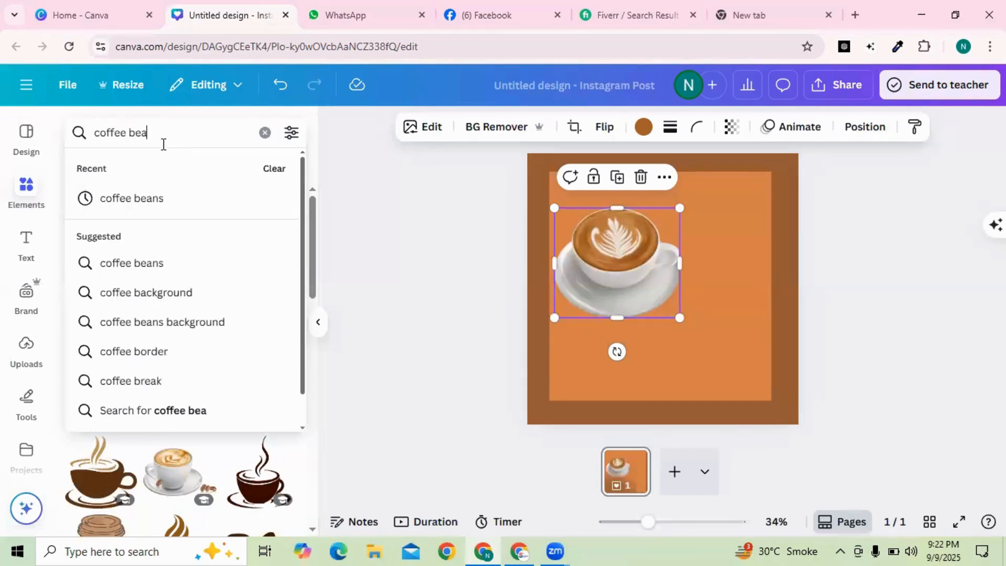
text(ns)
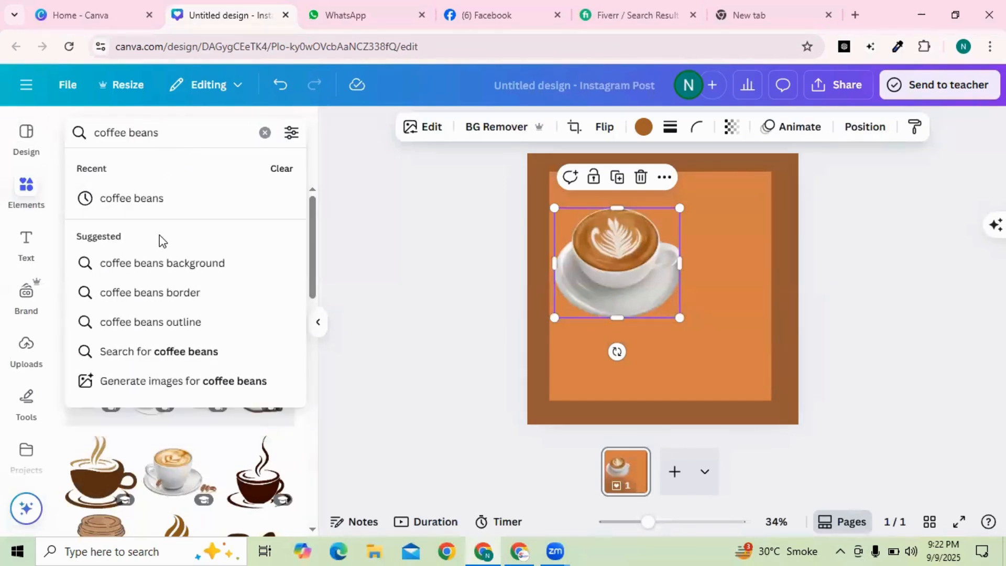
click(163, 203)
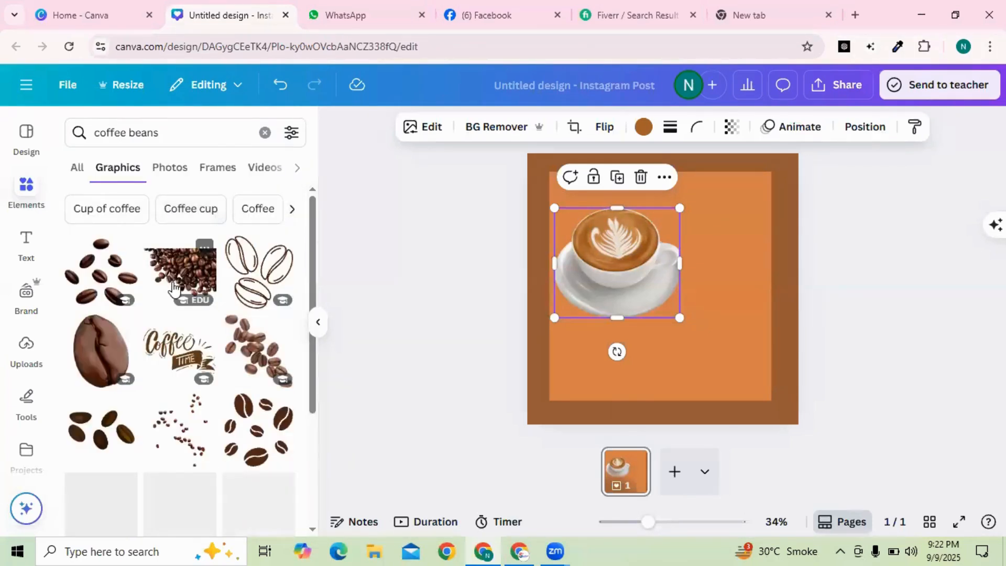
scroll(174, 288, down, 2)
scroll(174, 289, down, 7)
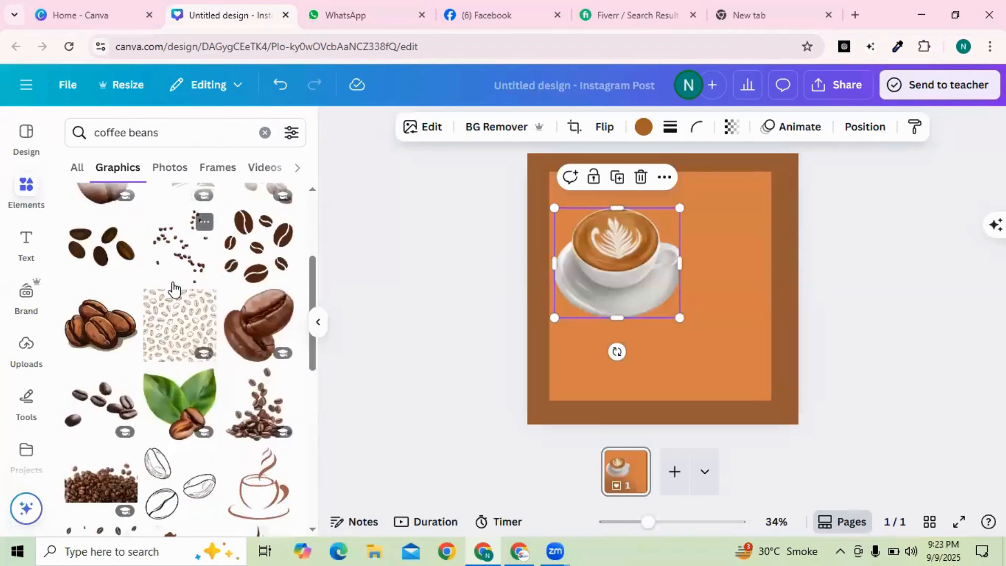
scroll(174, 287, up, 10)
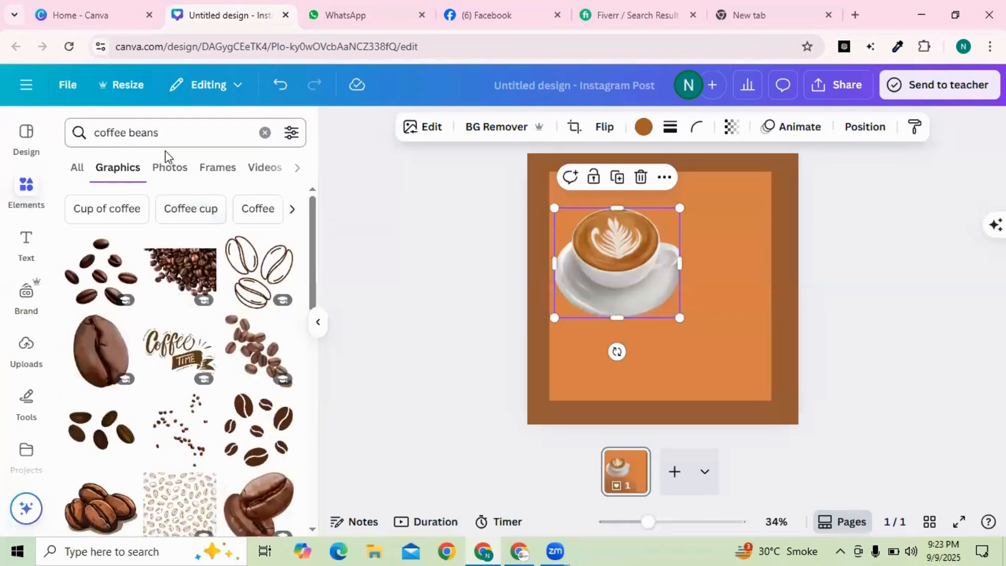
click(169, 167)
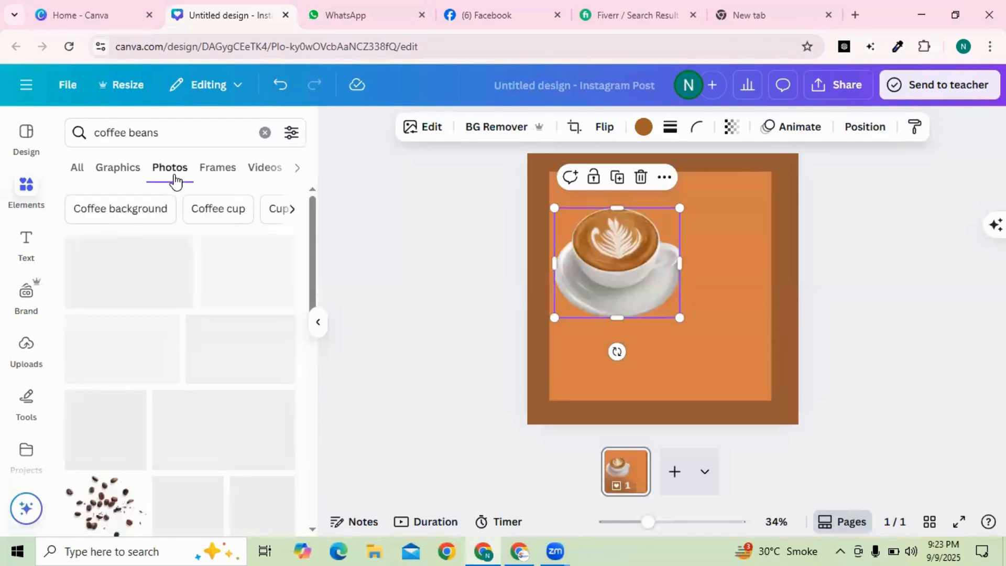
- Insert the scattered coffee beans photo, shrink it to about 548 × 535 px and place it in the square's lower-right area
scroll(158, 302, down, 3)
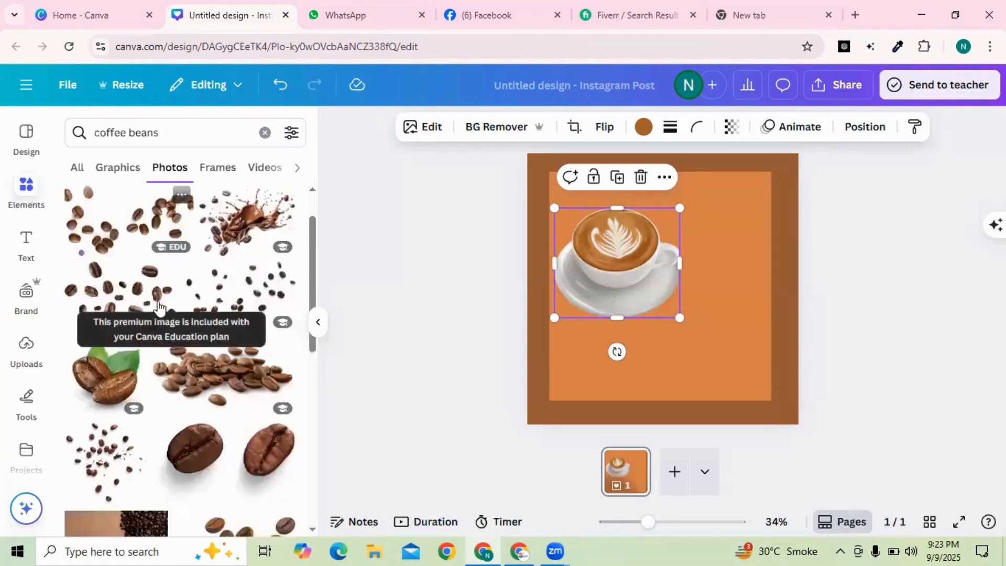
scroll(159, 308, down, 2)
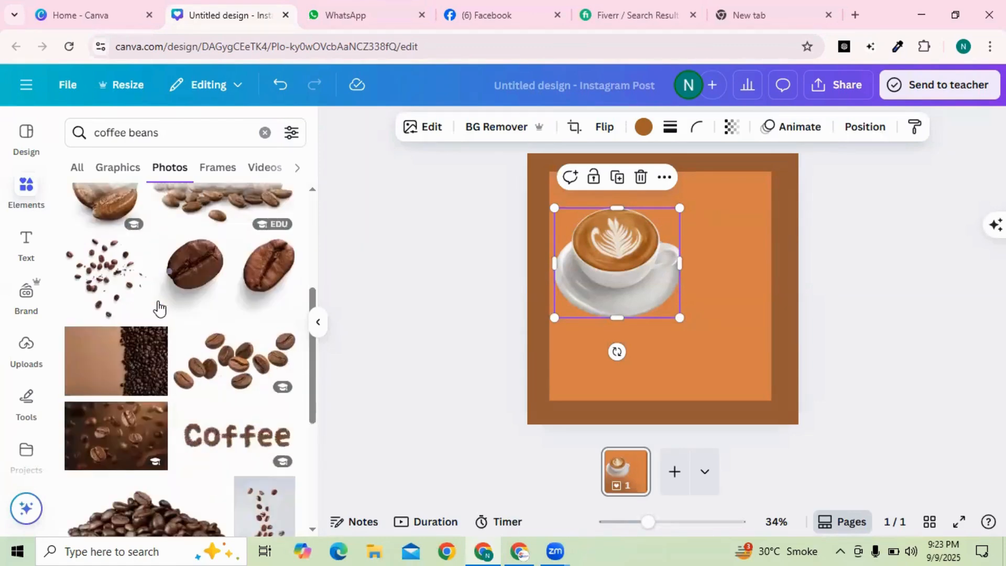
click(116, 299)
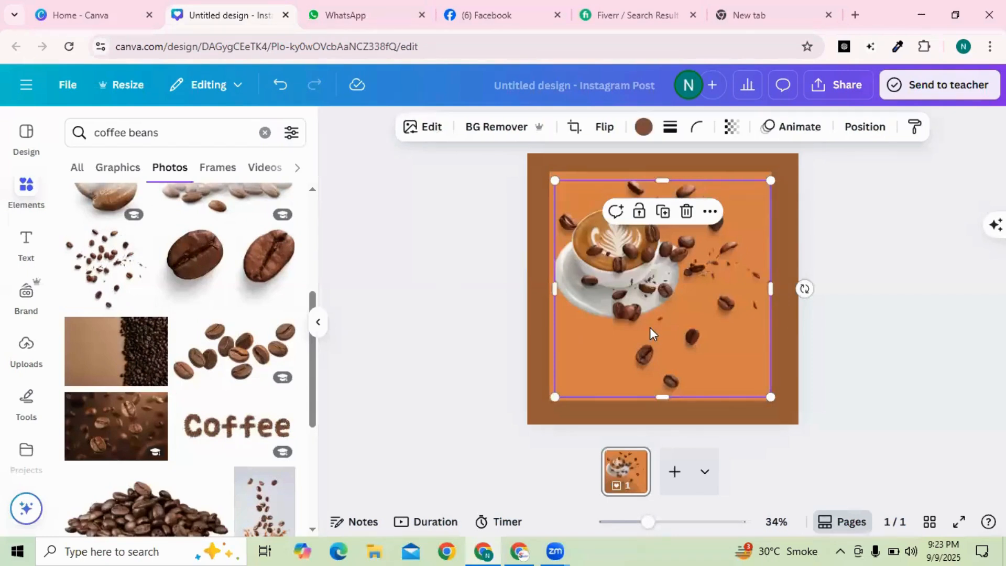
drag(650, 327, 671, 335)
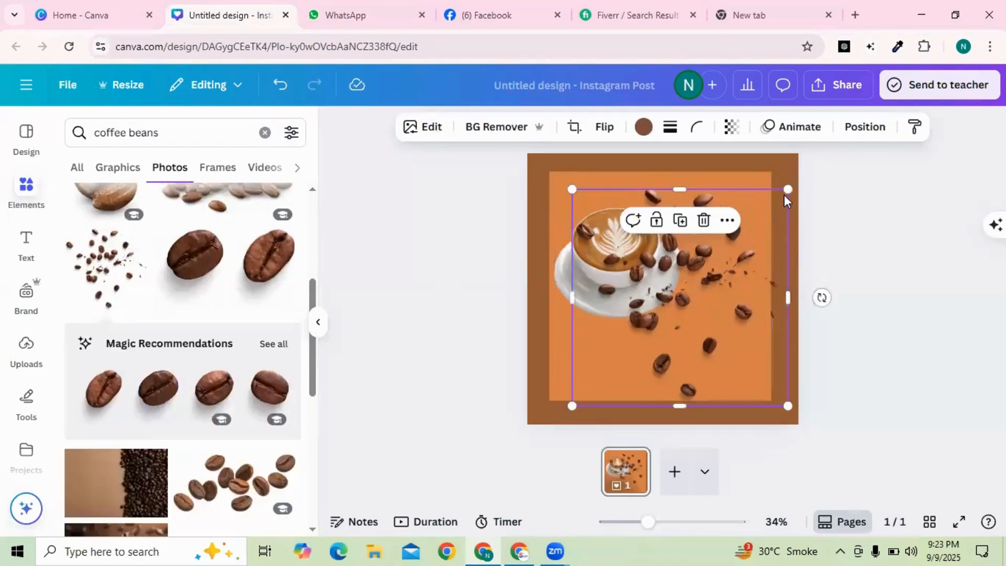
drag(787, 190, 776, 257)
drag(780, 204, 709, 272)
drag(601, 338, 689, 330)
- Change the inner square's fill to the dark reddish brown sampled from the coffee beans photo
click(584, 333)
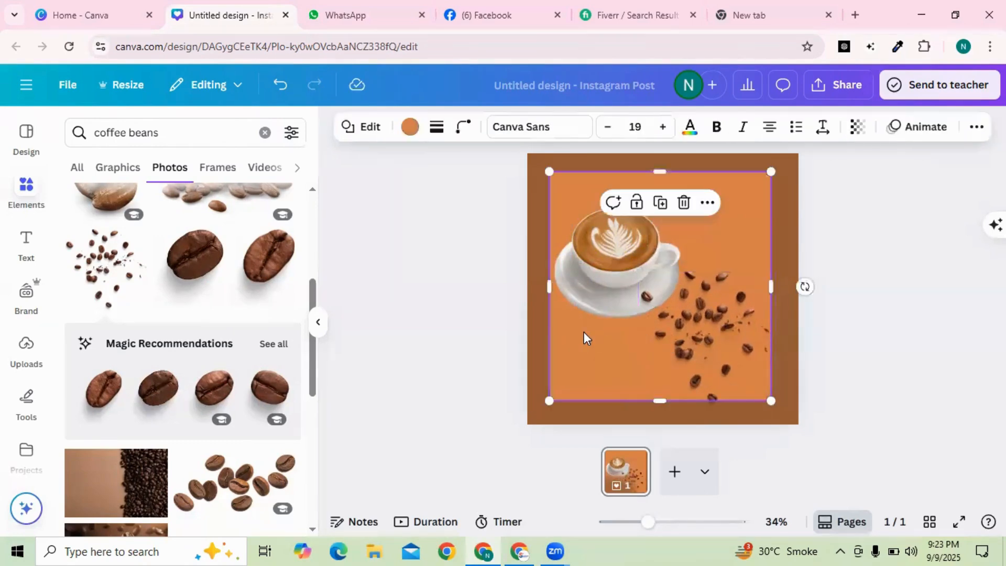
click(409, 126)
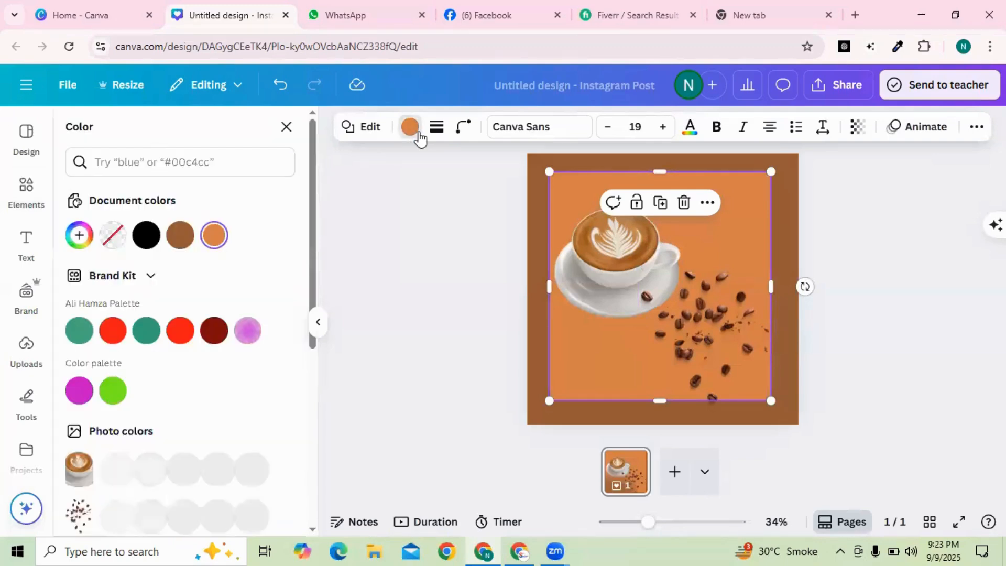
scroll(184, 322, down, 5)
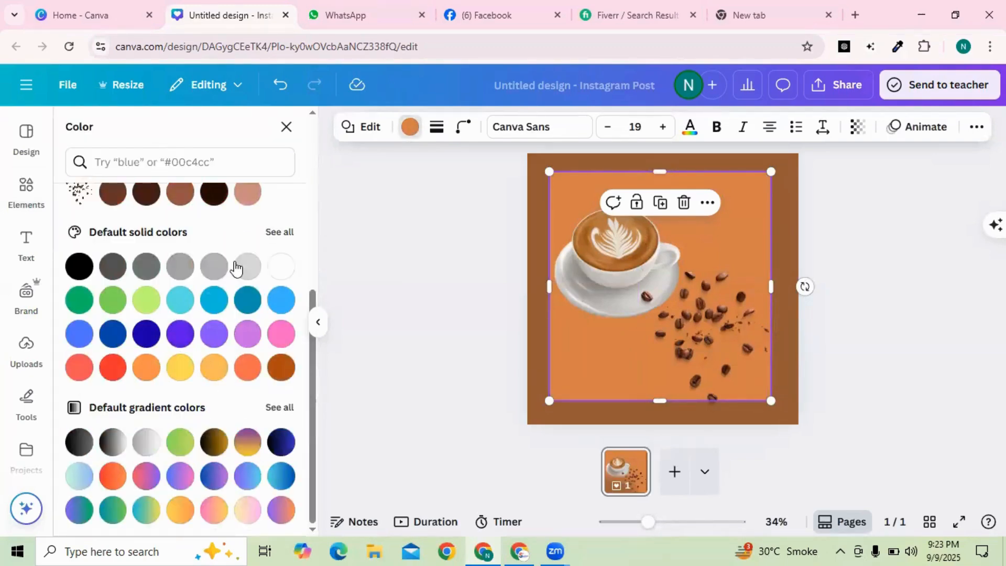
click(246, 195)
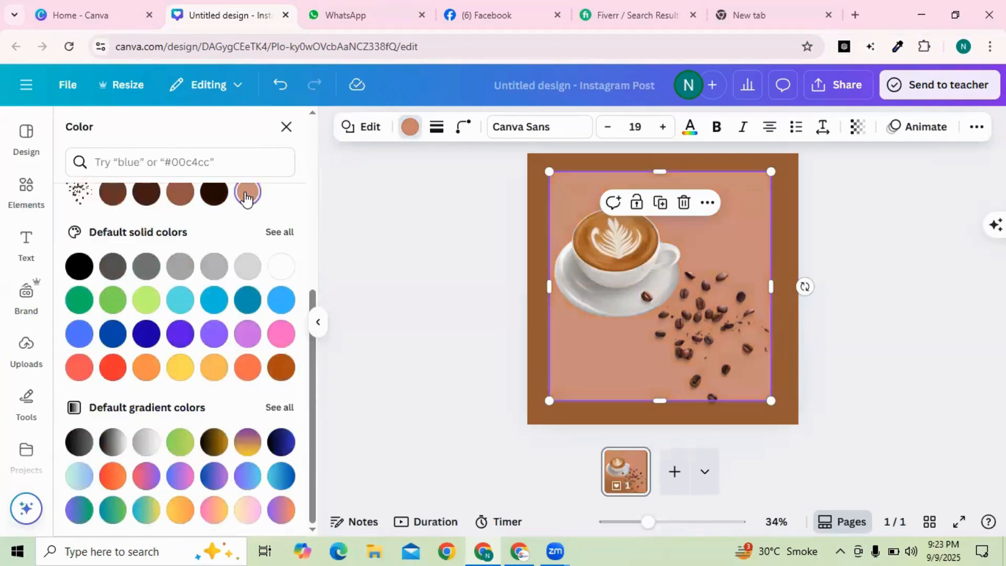
click(180, 194)
click(115, 194)
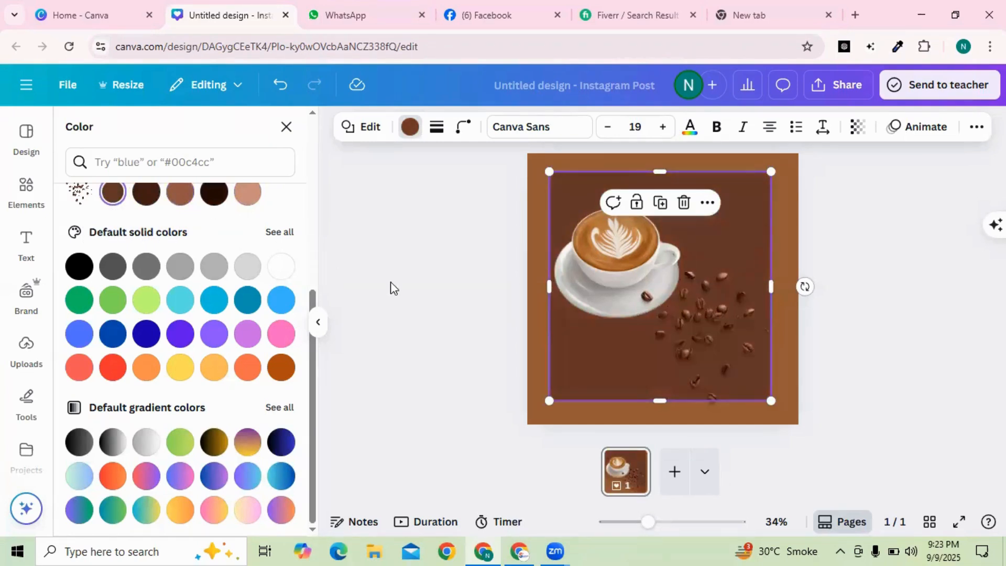
- Duplicate the coffee beans photo, move the copy over the cup and send both bean photos behind the cup
click(716, 353)
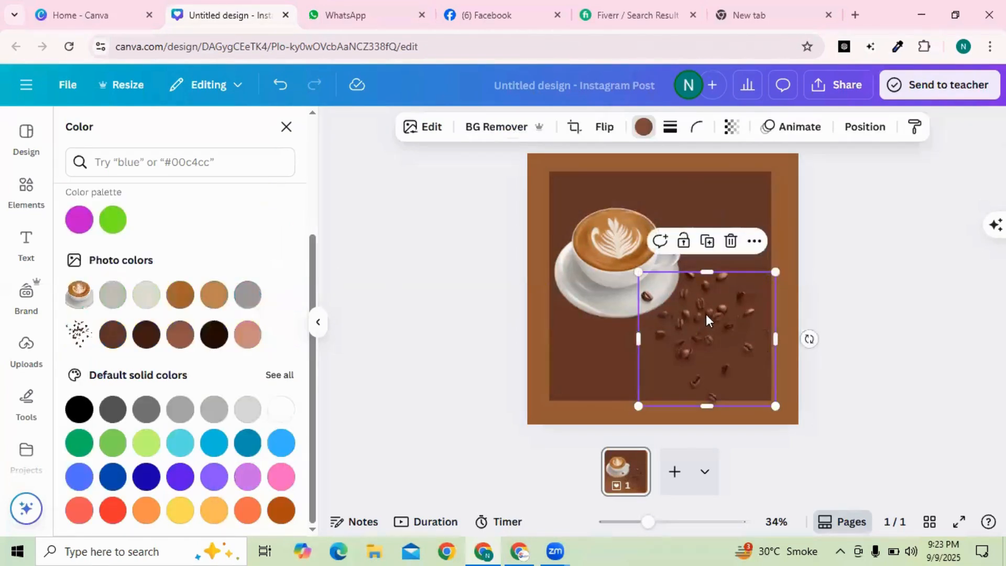
click(705, 242)
drag(668, 334, 564, 253)
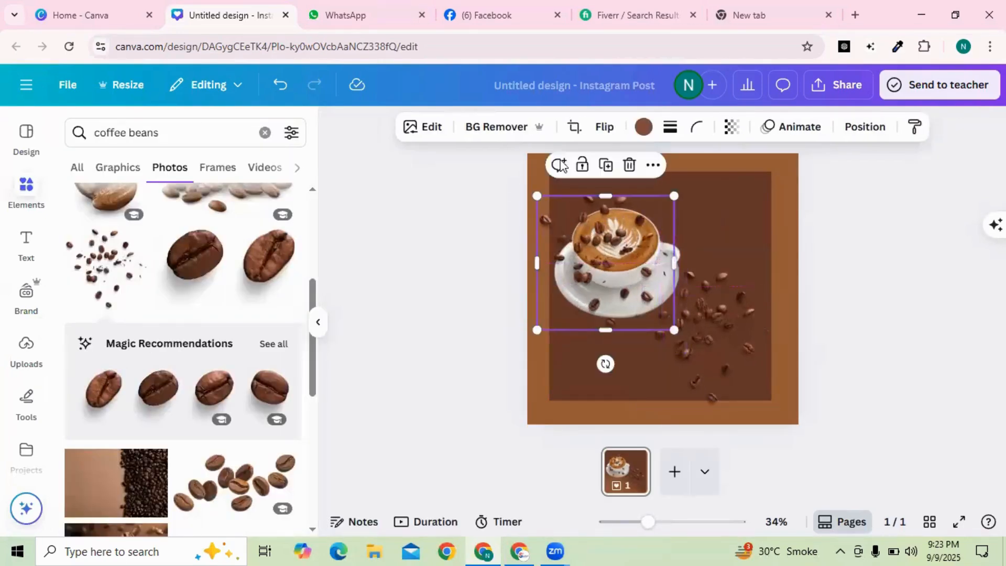
click(843, 128)
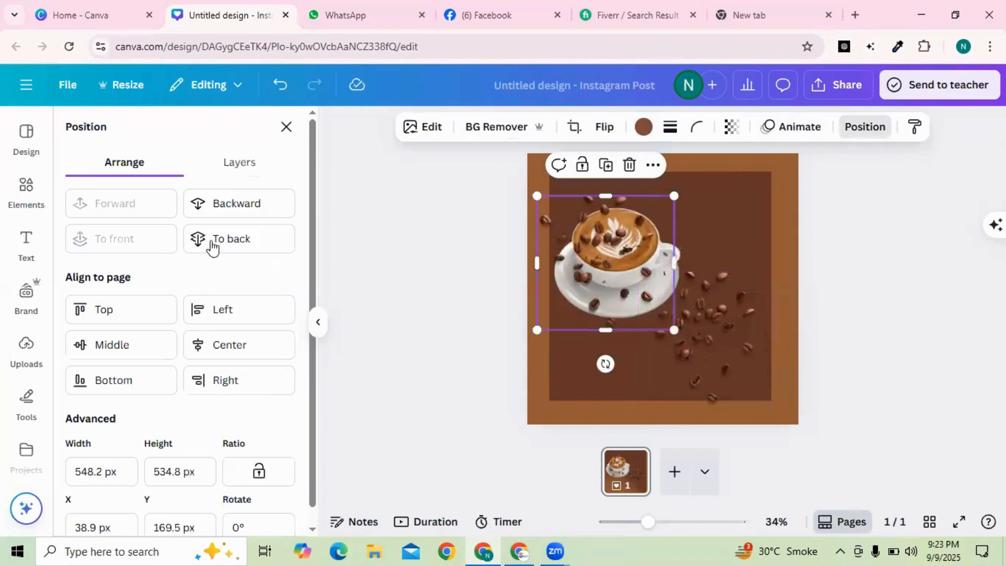
click(225, 205)
click(224, 205)
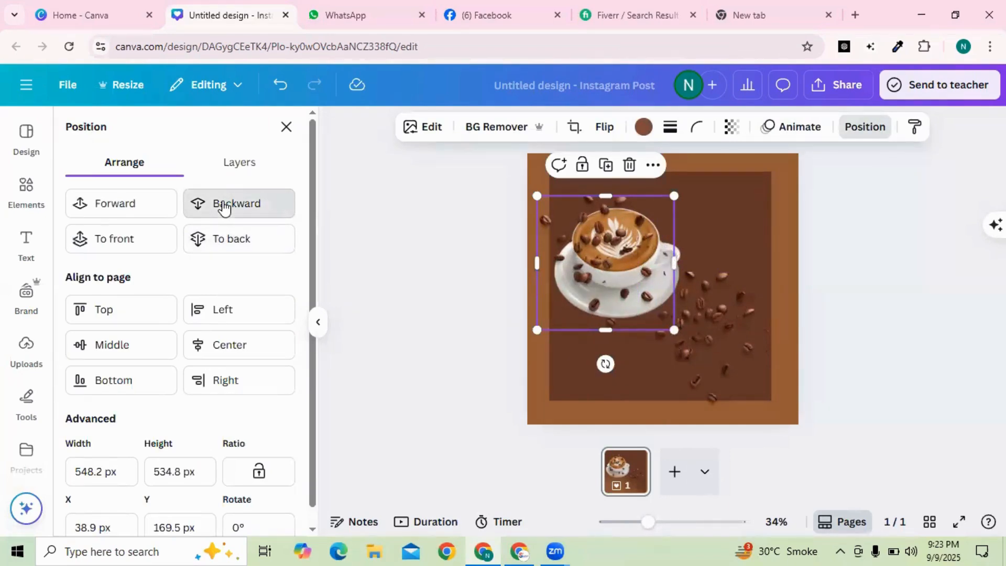
click(699, 313)
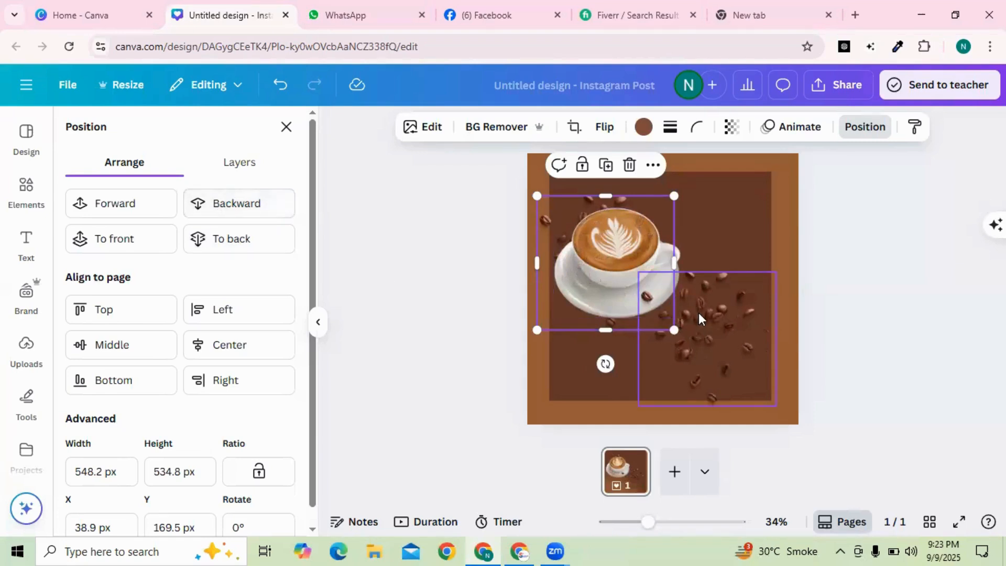
click(266, 202)
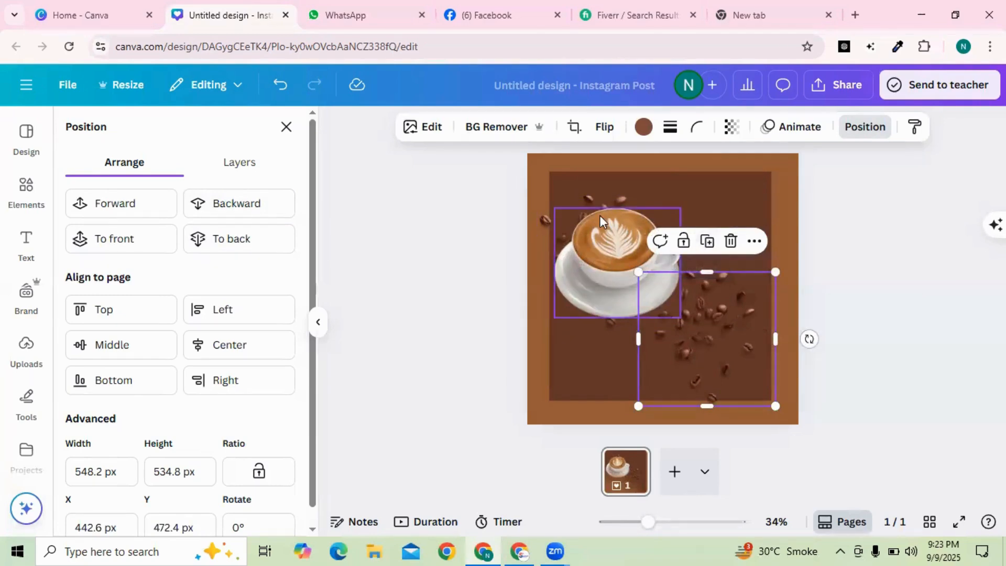
- Shrink the upper-left coffee beans photo to about 500 × 487 px and move it up into the square's upper-left corner
click(599, 200)
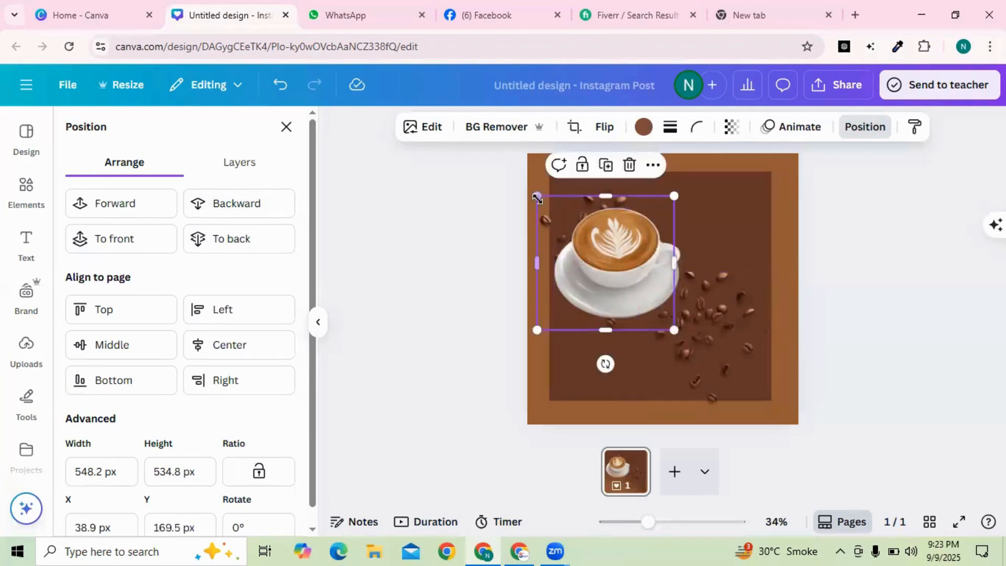
drag(537, 198, 559, 193)
mouse_move(611, 259)
mouse_down()
mouse_move(610, 268)
mouse_move(607, 252)
mouse_up()
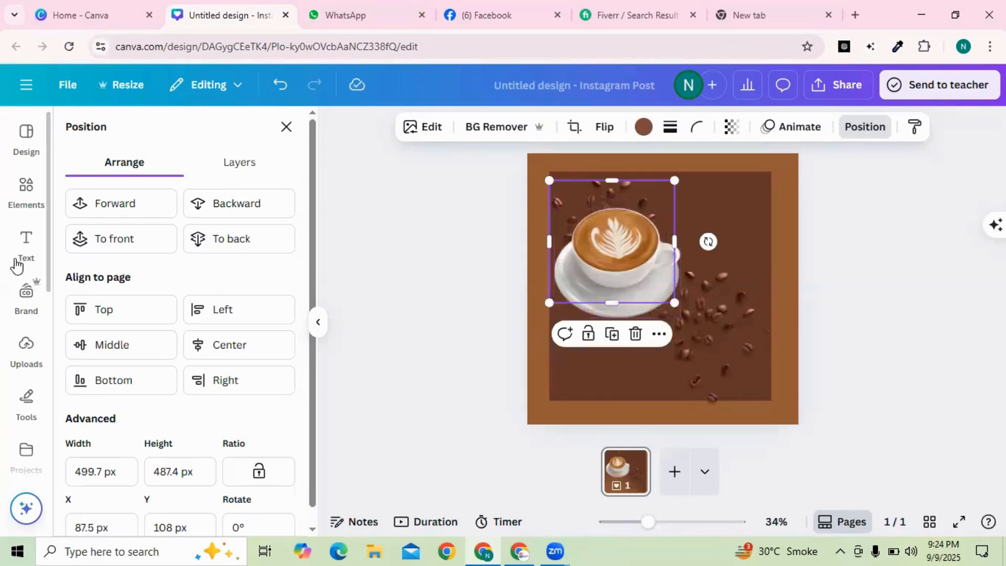
- Add a title text reading "Coffee" in the brand kit's Title style
click(22, 256)
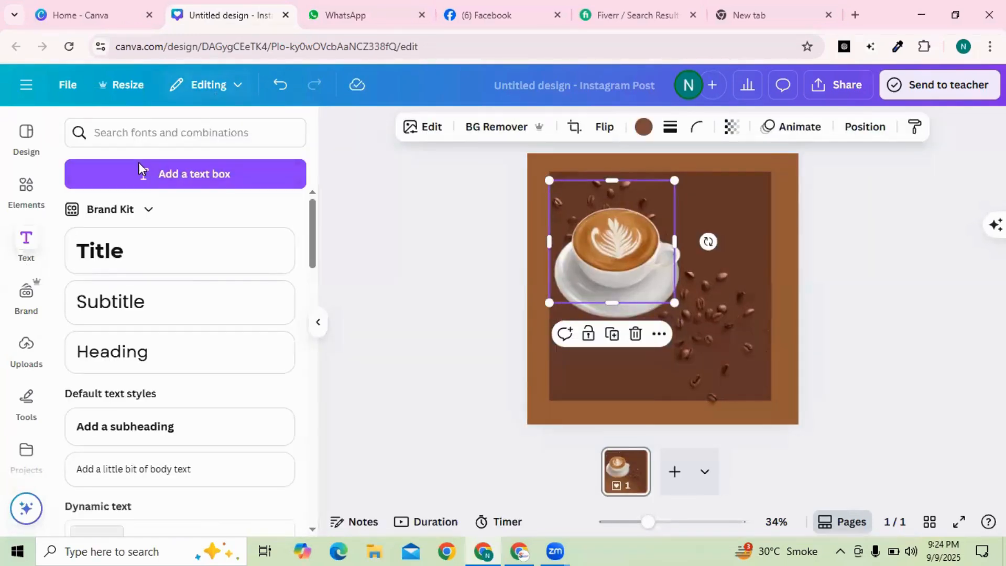
click(124, 251)
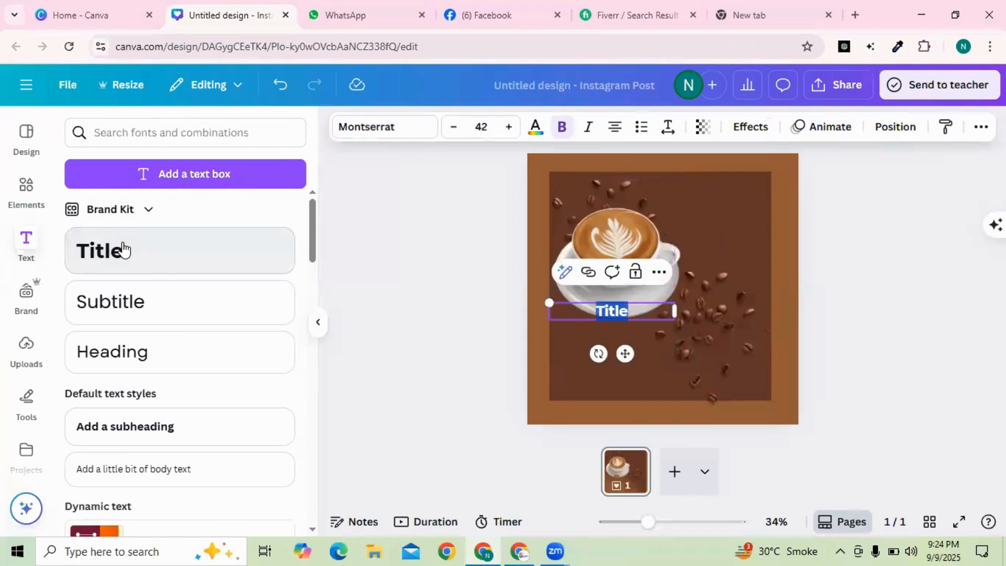
text(coffee)
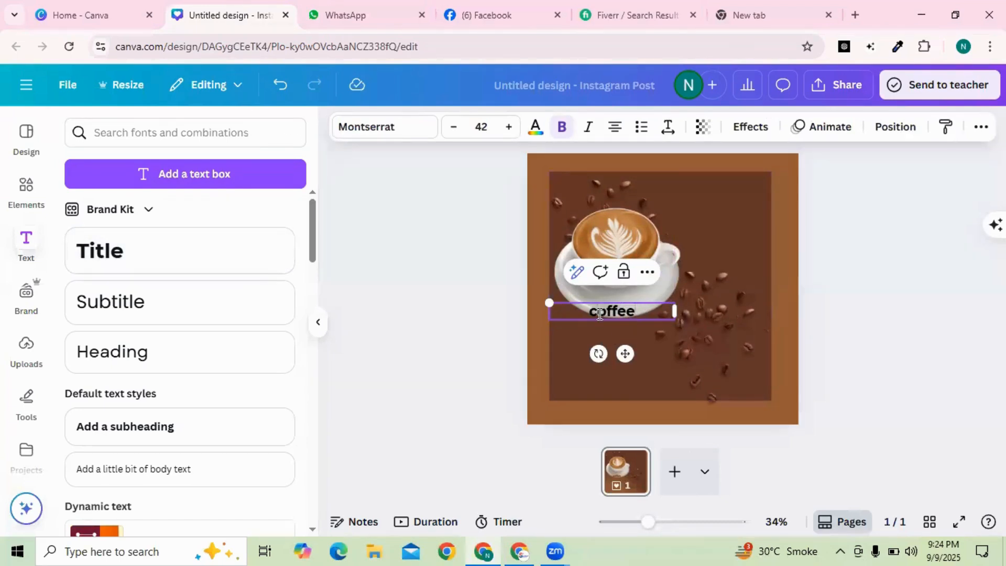
text(C)
- Enlarge the "Coffee" title to size 76.8, center it near the square's top edge and move the cup down slightly beneath it
drag(548, 300, 446, 272)
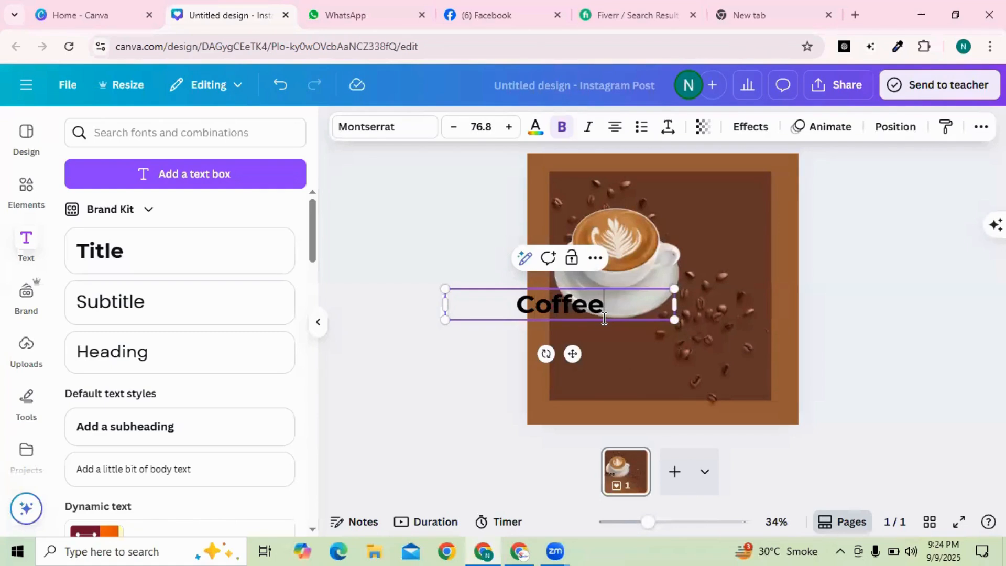
drag(593, 308, 719, 187)
drag(643, 297, 643, 322)
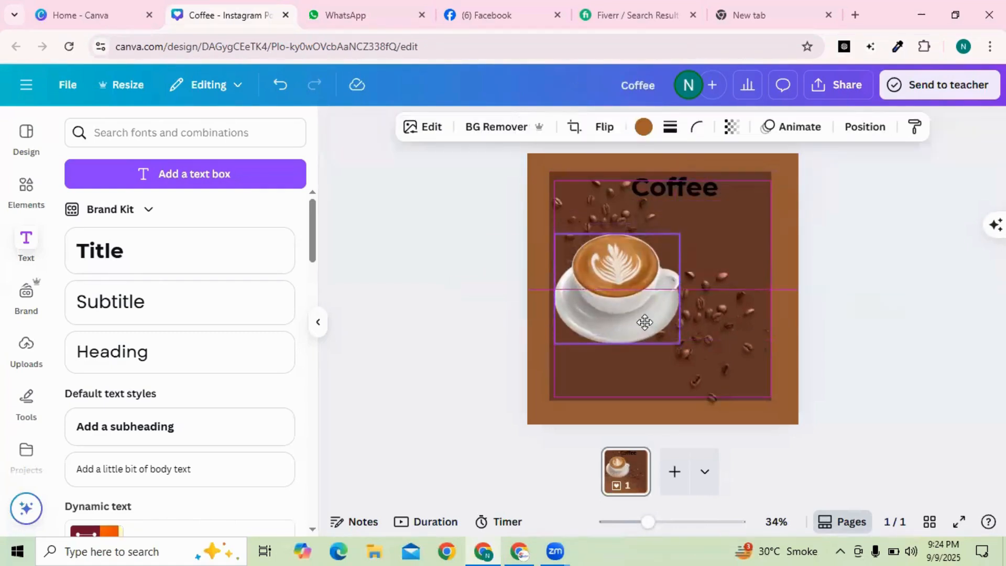
- Set the "Coffee" title's font to Bobby Jones
click(702, 192)
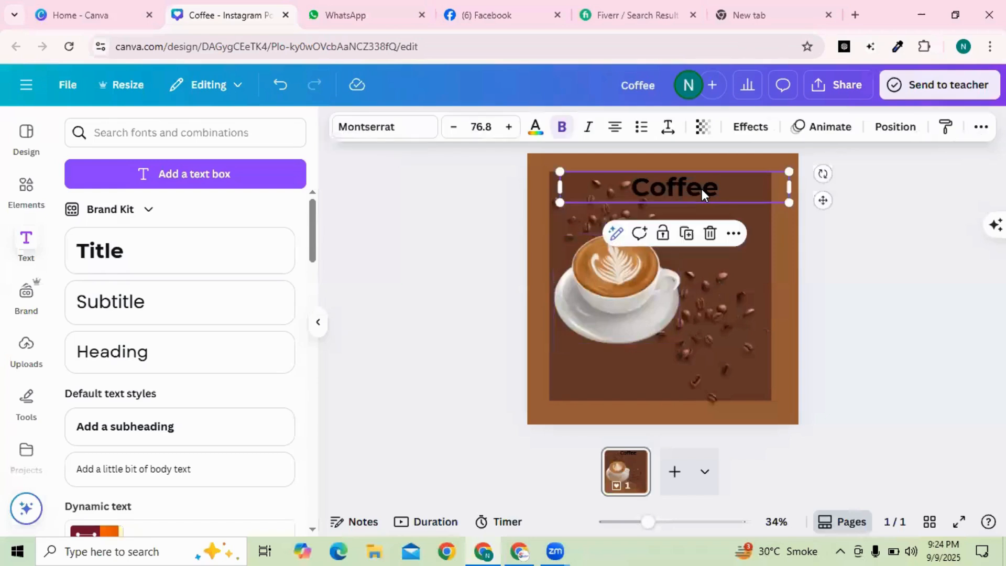
click(410, 131)
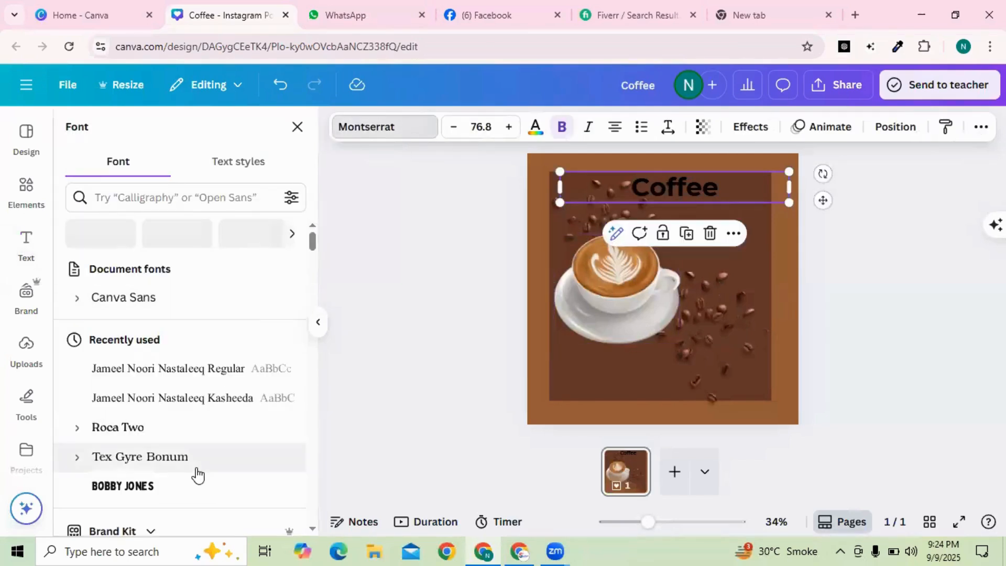
scroll(202, 442, down, 3)
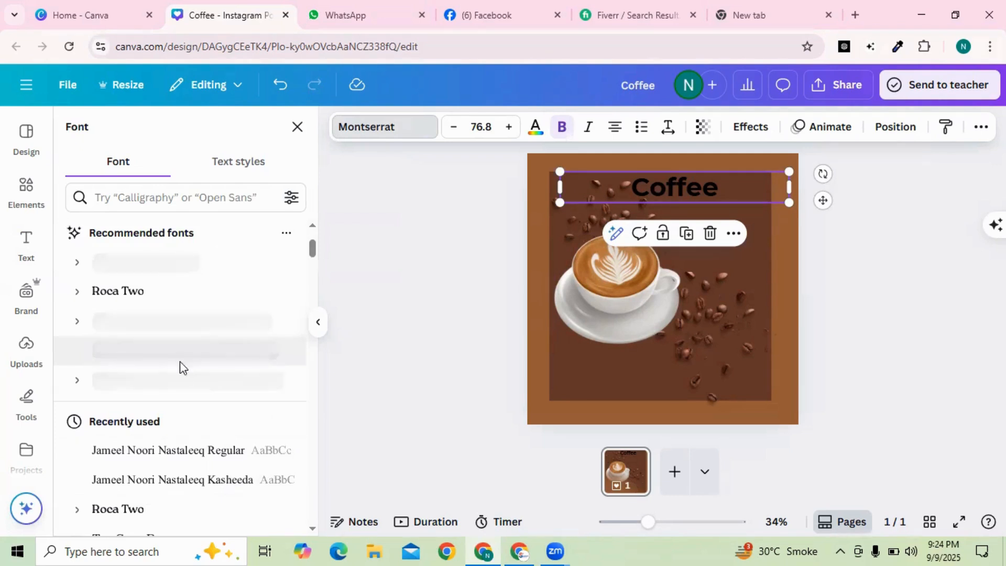
scroll(181, 362, down, 5)
click(177, 338)
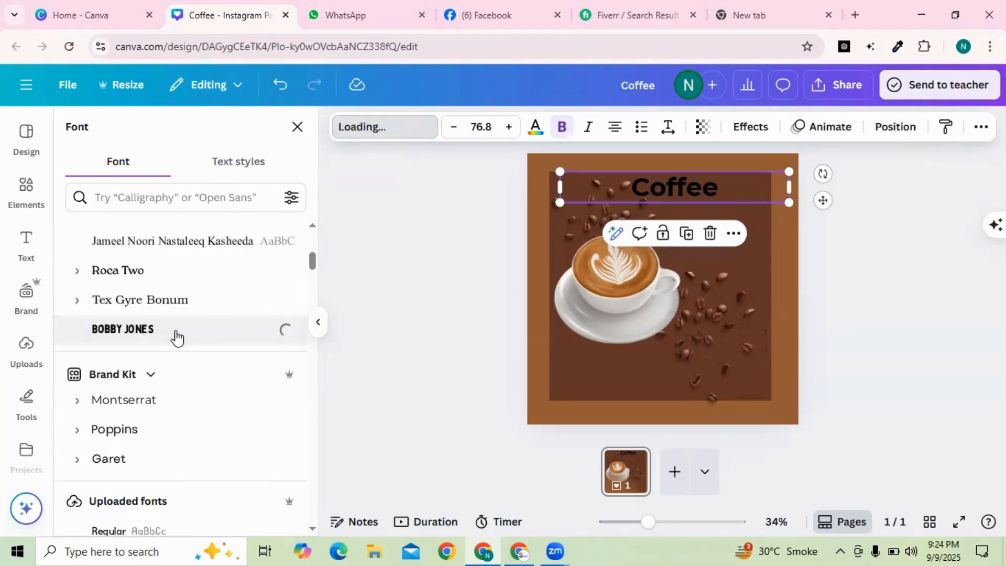
- Color the "Coffee" title white and enlarge it to size 82.7, keeping it centered near the dark square's upper edge
click(535, 128)
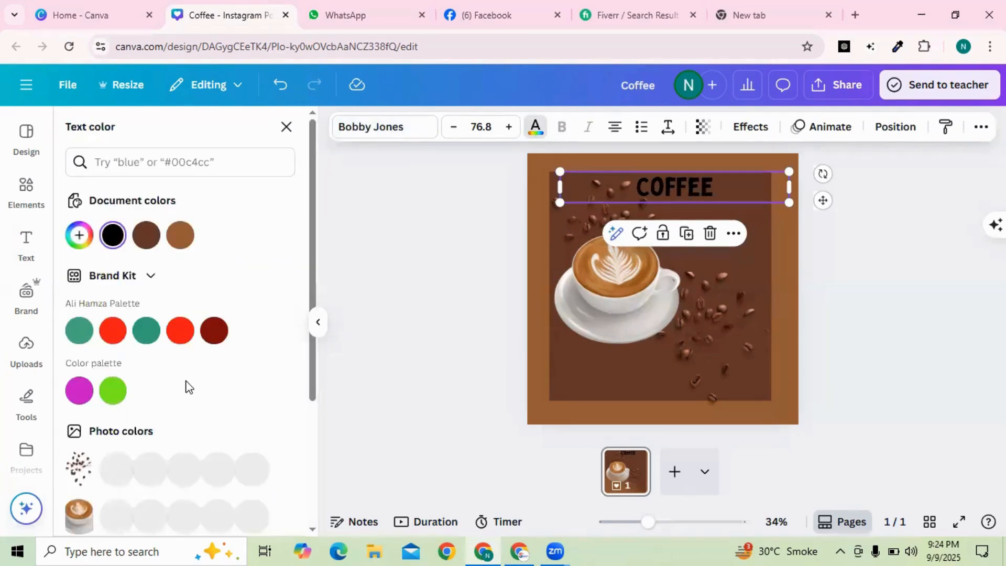
scroll(110, 493, down, 3)
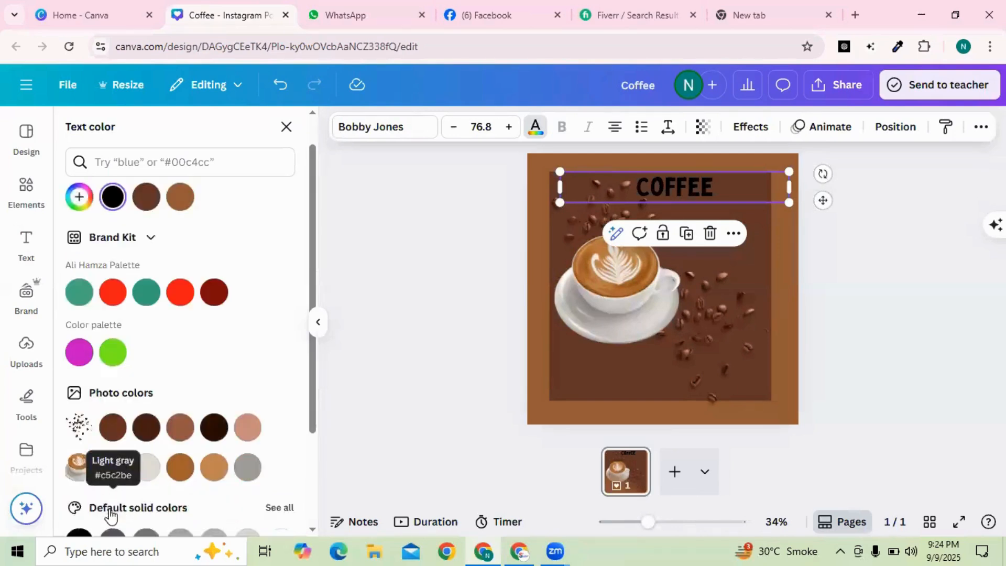
click(281, 410)
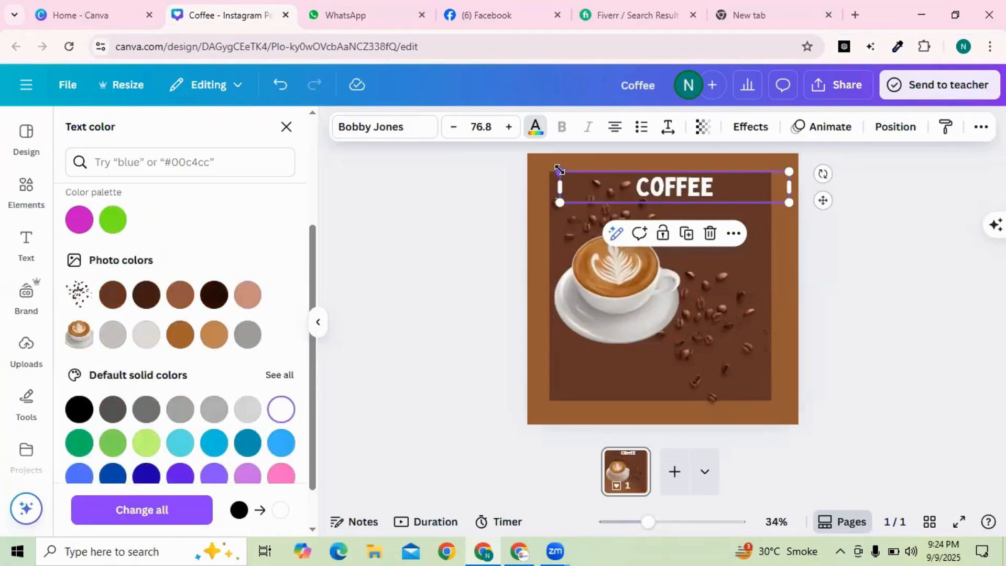
drag(560, 170, 542, 169)
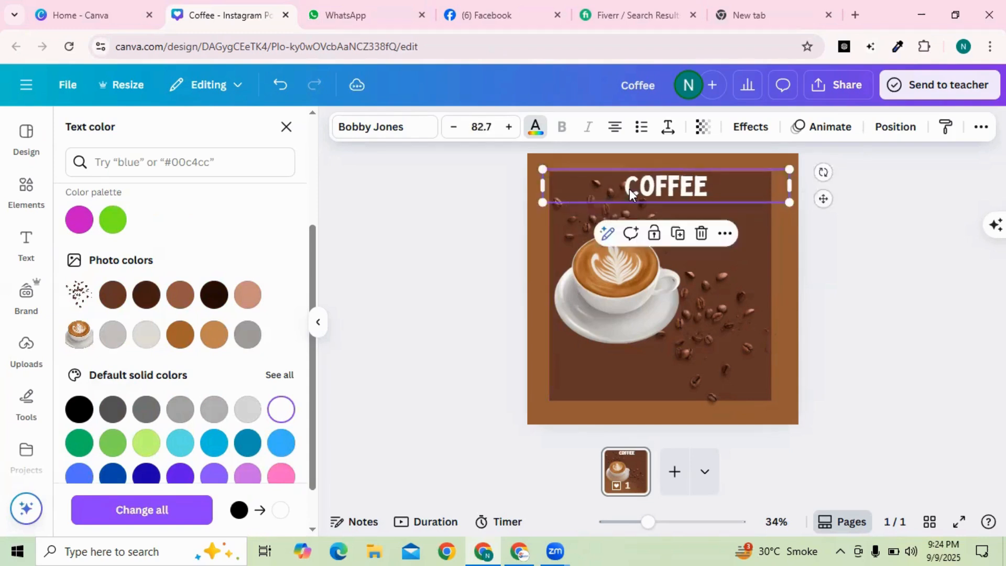
drag(631, 189, 637, 191)
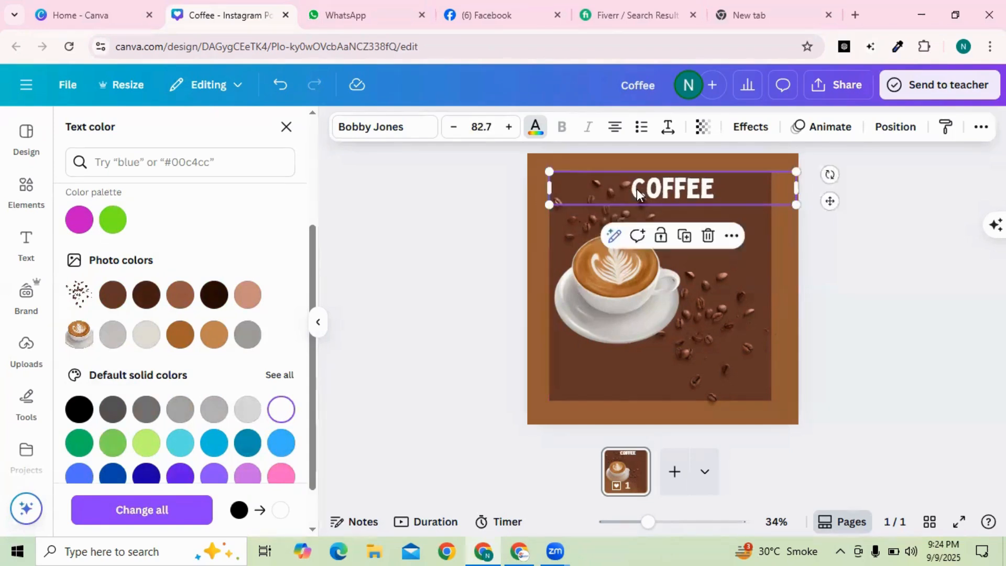
- Add a text reading "Delious" in the brand kit's Heading style beneath the "Coffee" title
click(24, 193)
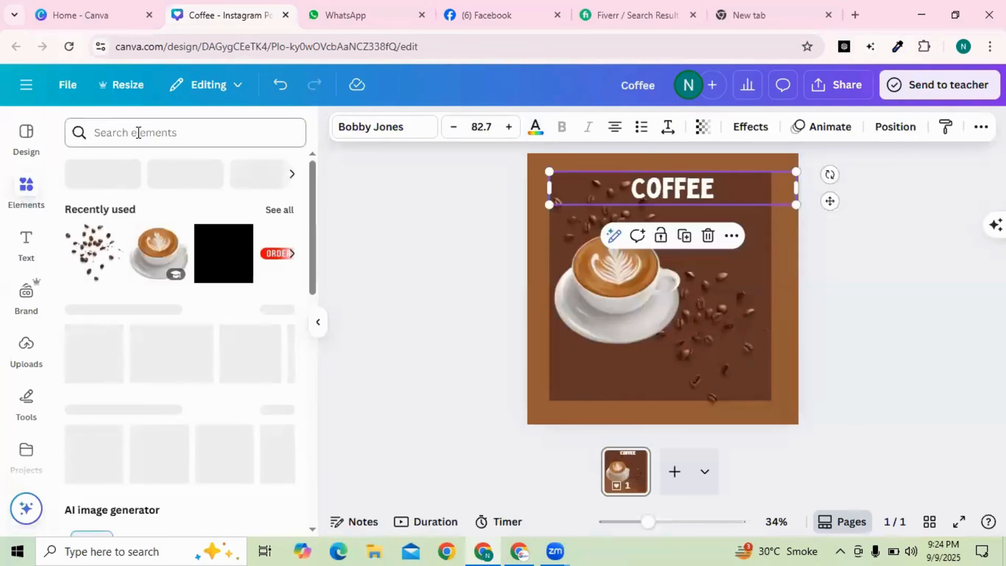
click(138, 132)
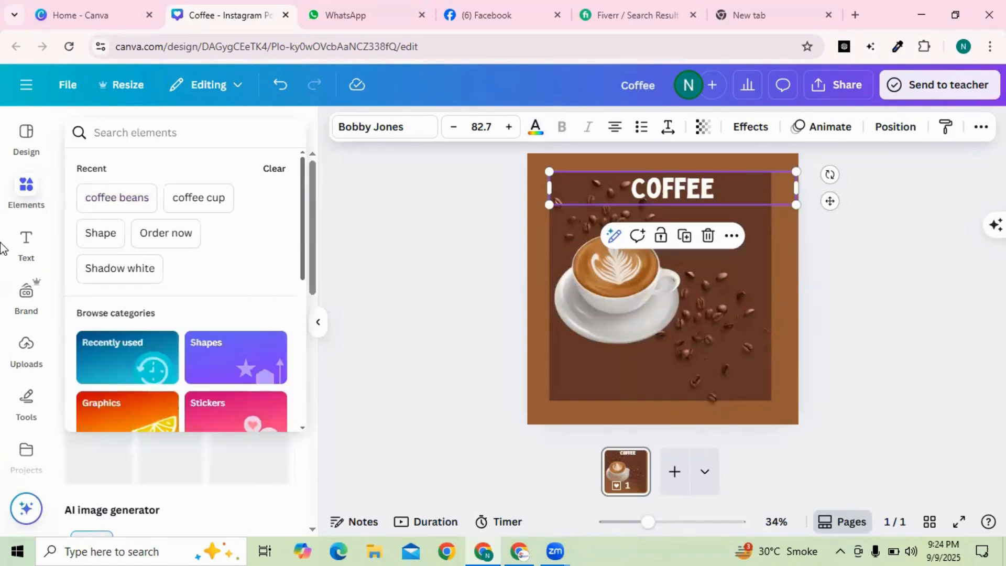
click(22, 242)
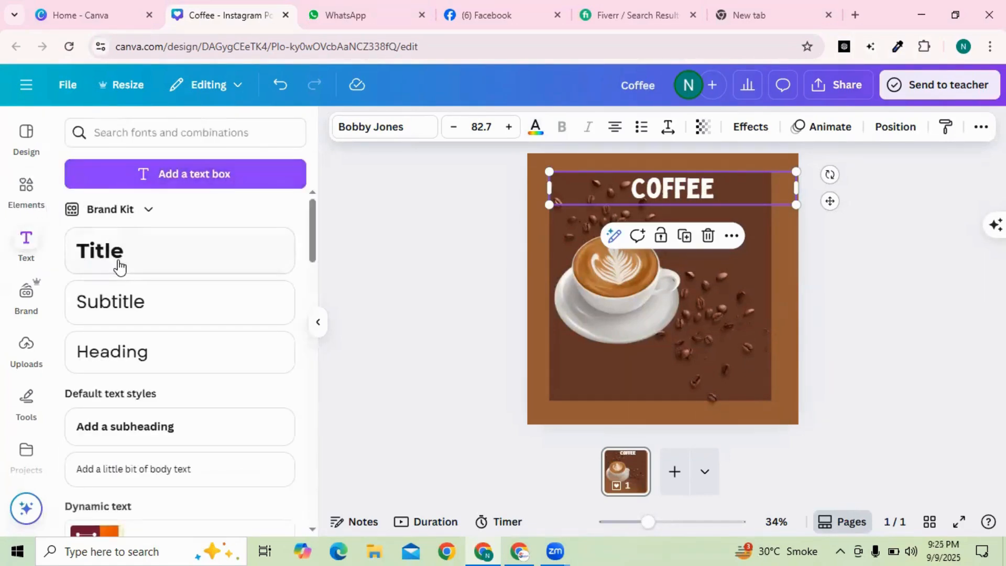
click(119, 354)
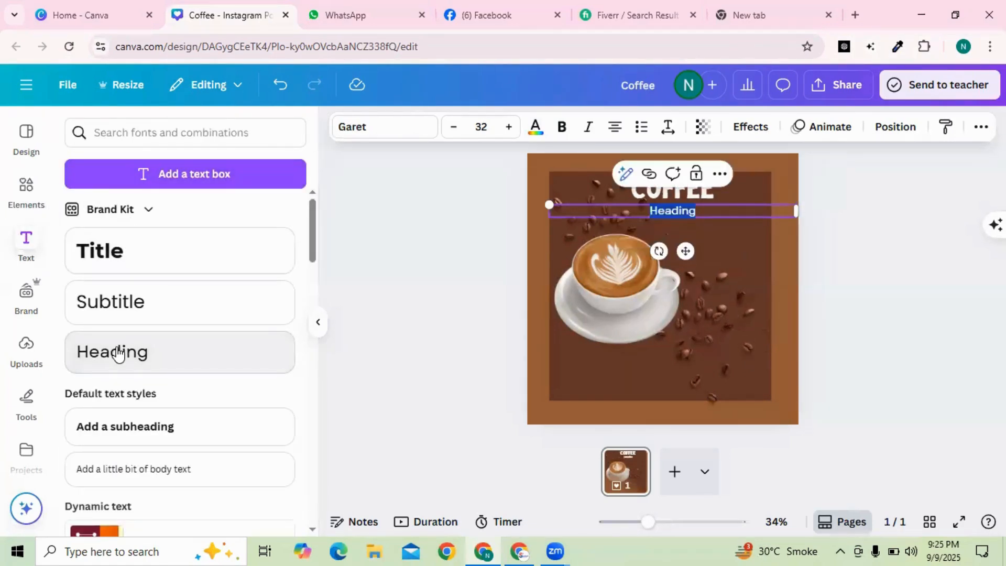
text(D)
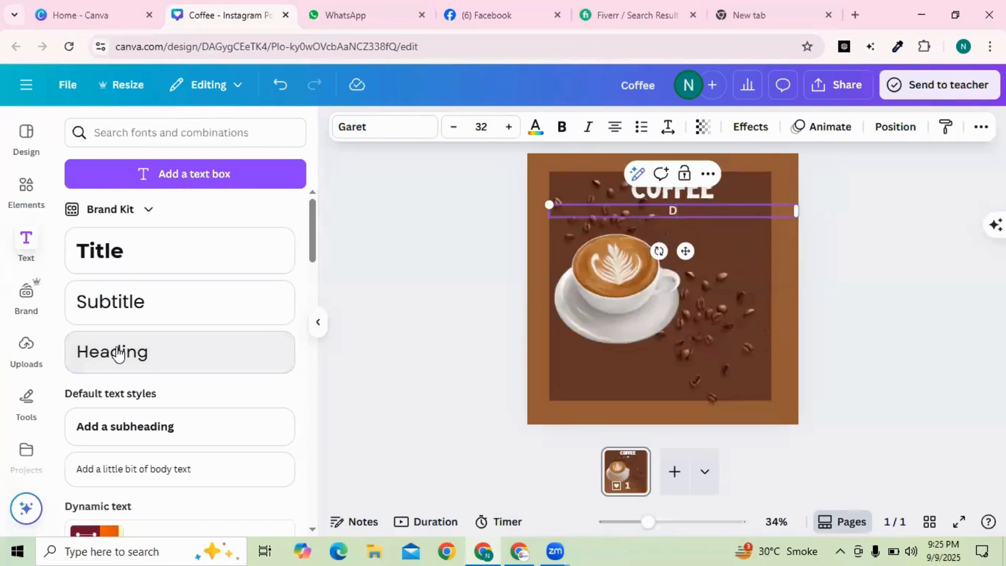
text(elious)
- Set the "Delious" text's font to Chewy
click(347, 128)
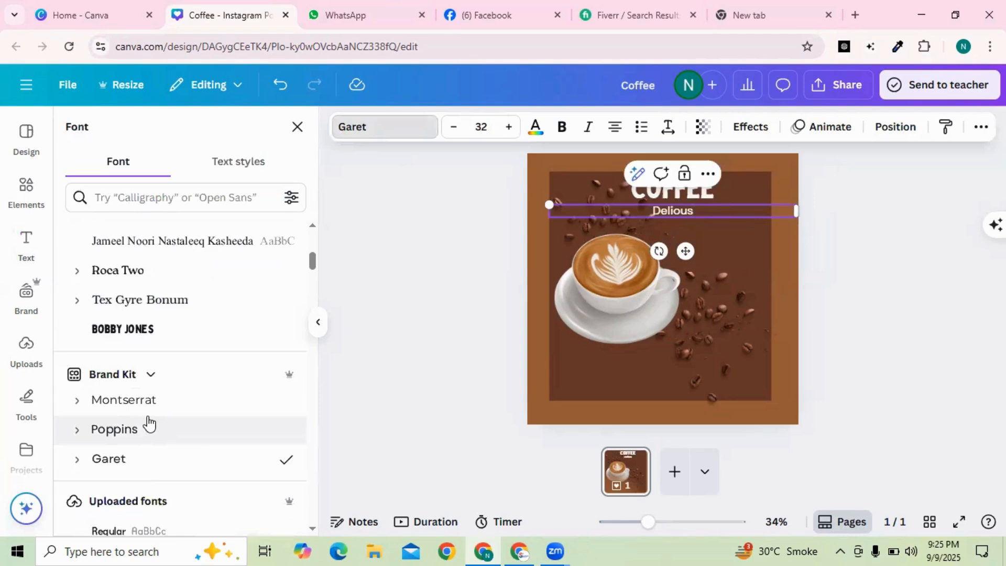
scroll(146, 422, up, 3)
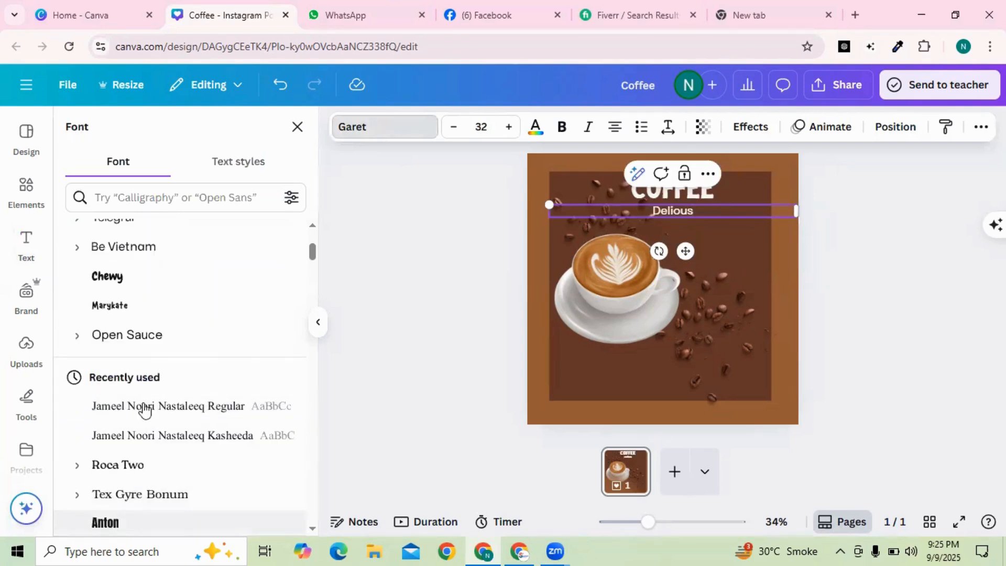
click(163, 290)
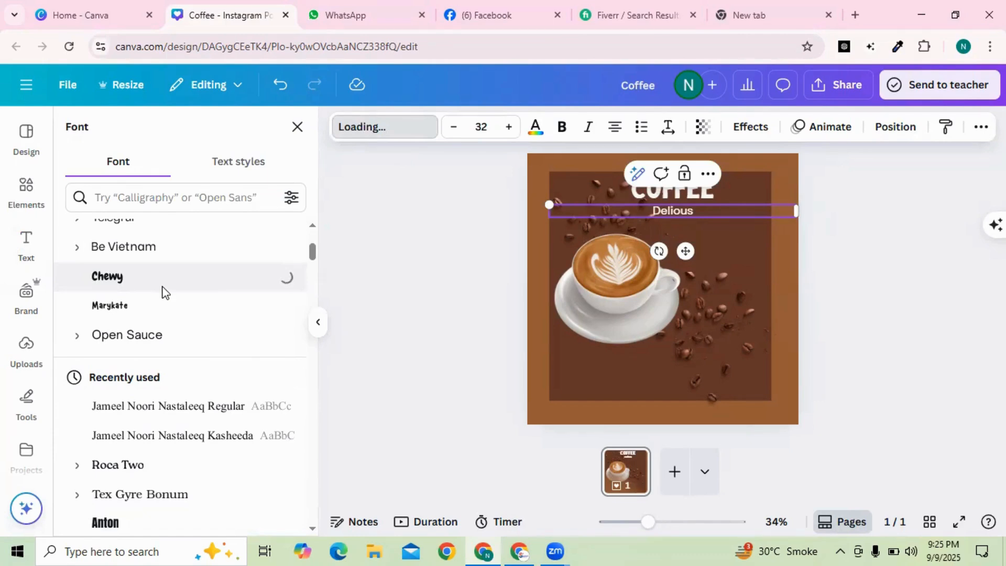
- Try the Aharoni Bold font on the "Delious" text and return it to Chewy
scroll(158, 375, down, 5)
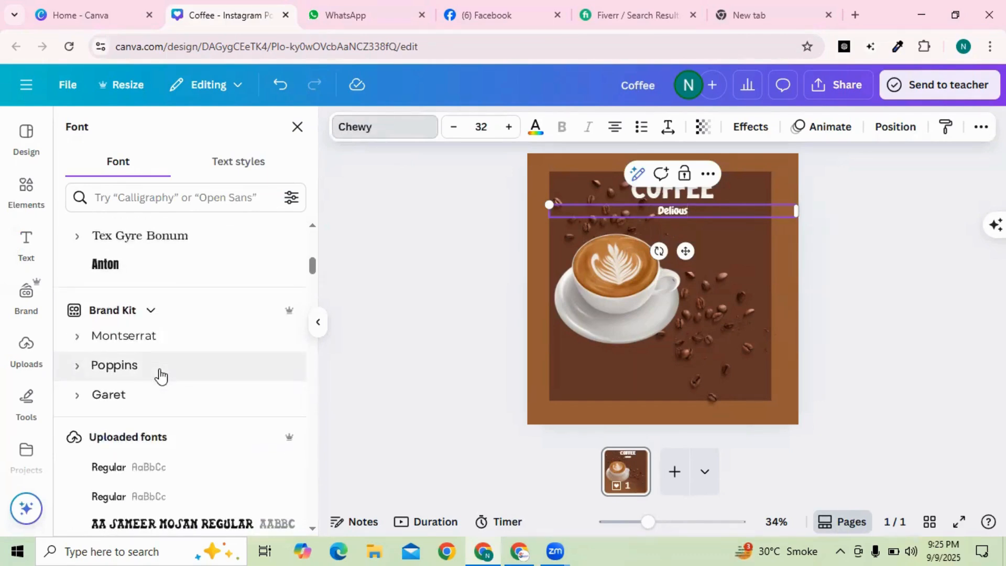
scroll(160, 375, down, 5)
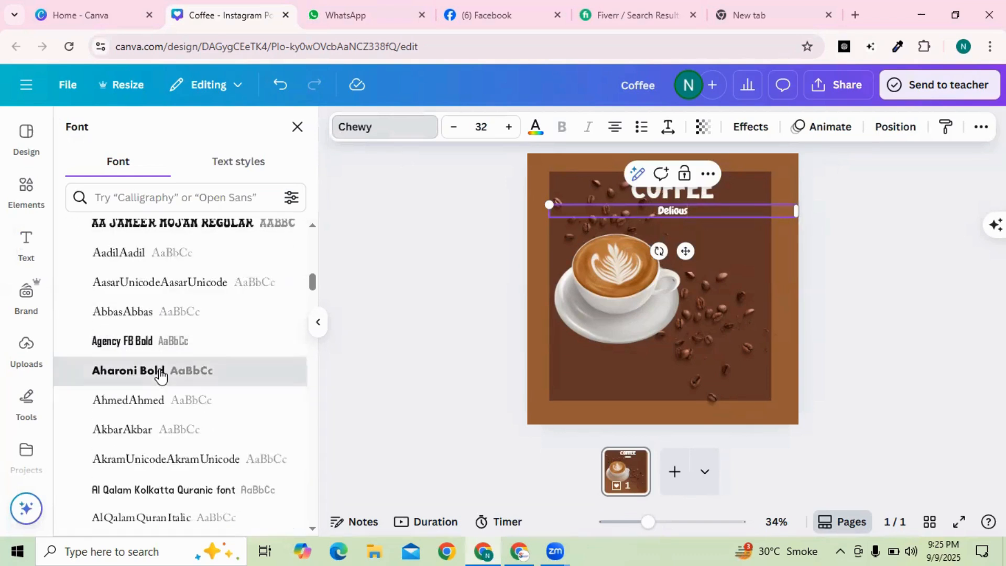
click(160, 375)
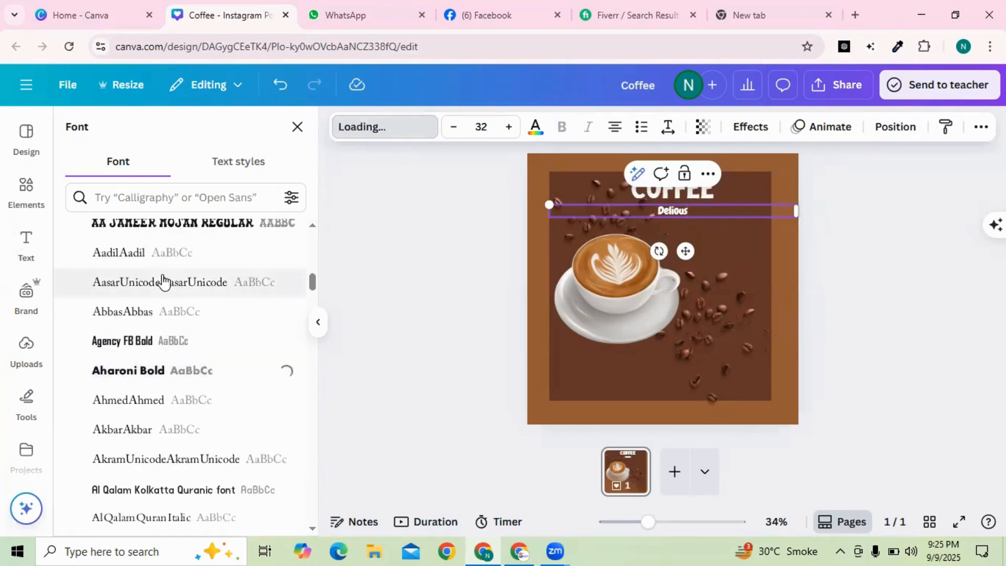
scroll(162, 282, up, 4)
scroll(162, 280, up, 3)
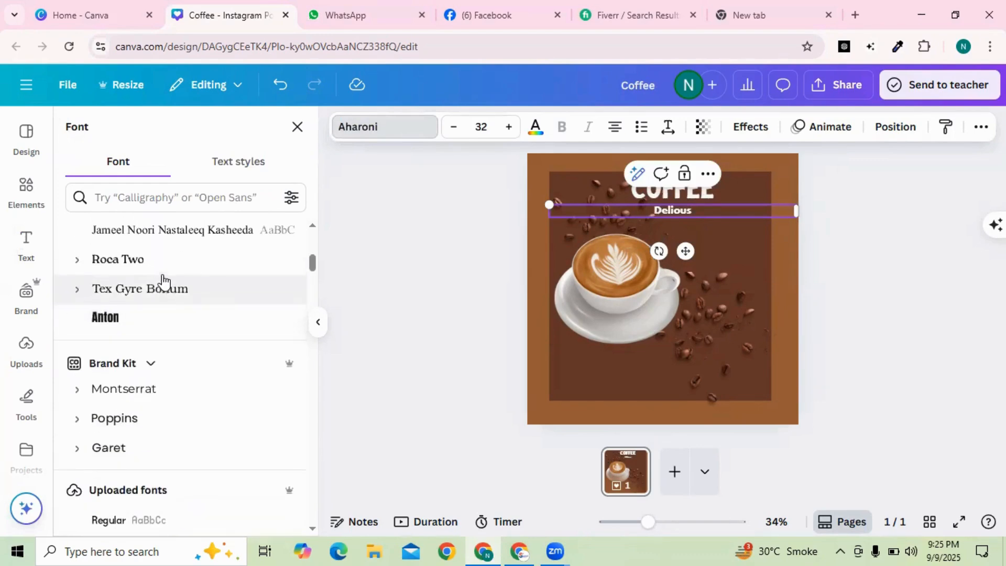
scroll(157, 433, down, 3)
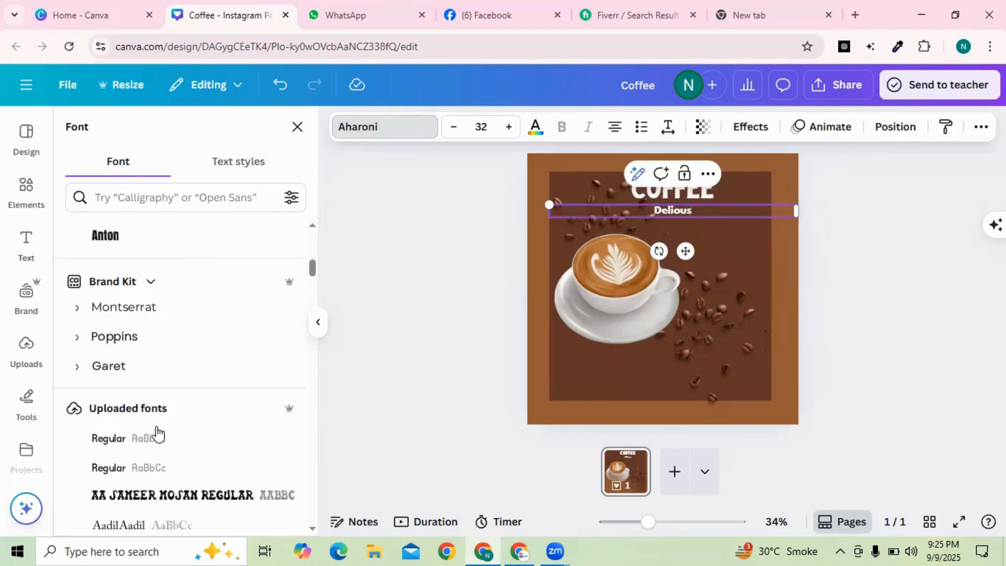
scroll(158, 433, up, 2)
scroll(157, 433, up, 4)
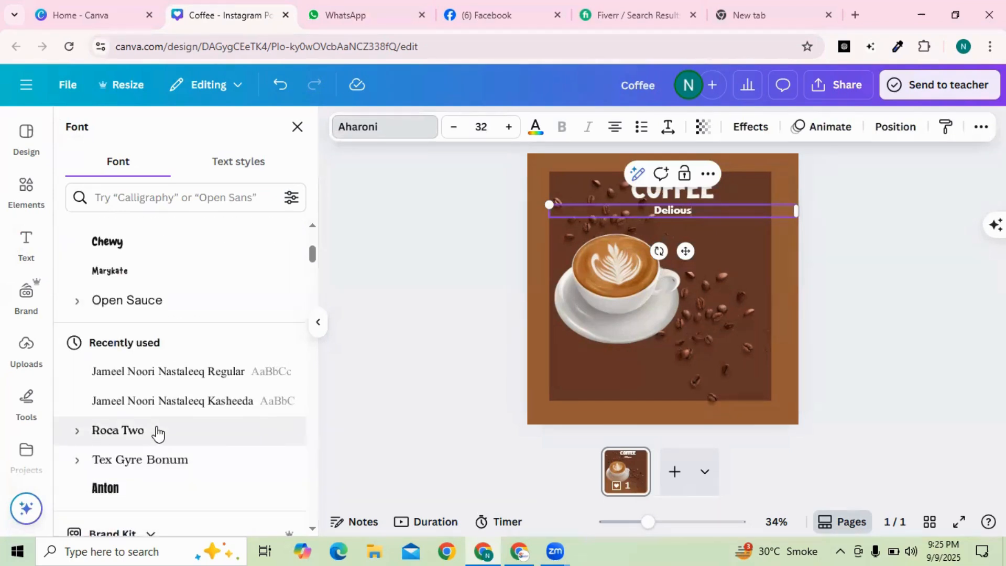
scroll(141, 319, up, 1)
click(143, 319)
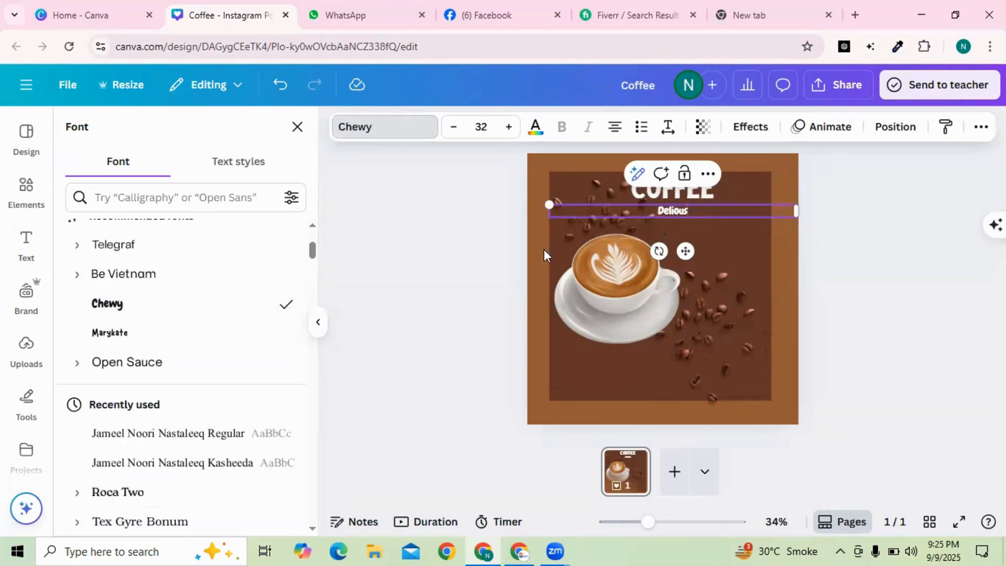
- Enlarge the "Delious" text to size 64.9 and place it just below the "Coffee" title, slightly right of its center
click(508, 127)
click(508, 127)
click(508, 126)
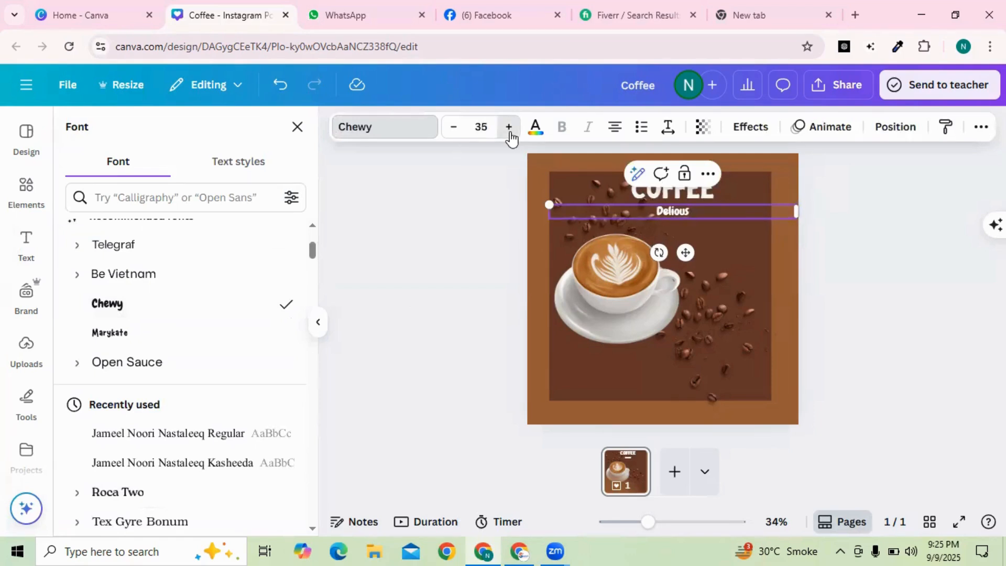
click(508, 127)
click(508, 126)
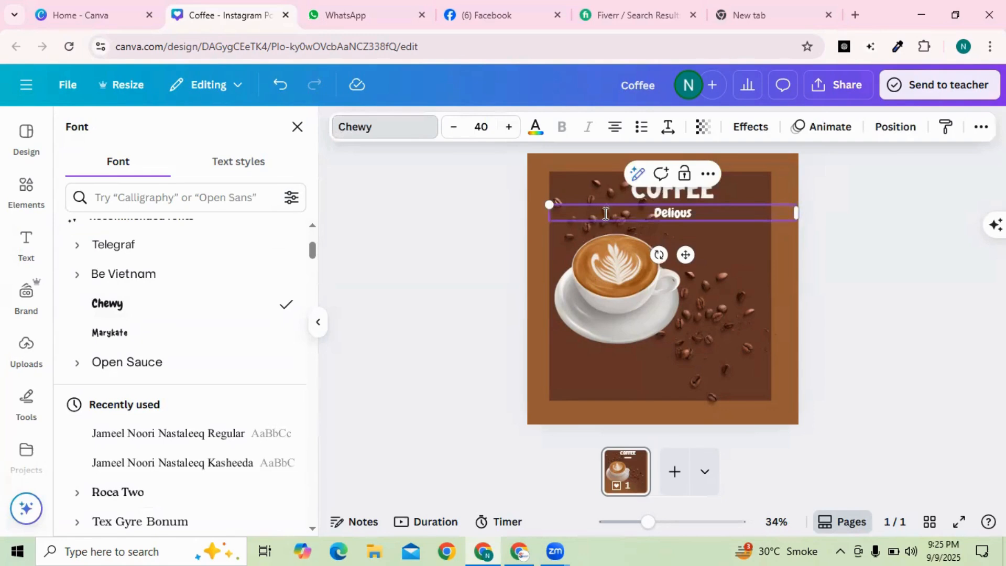
drag(552, 204, 405, 193)
drag(501, 200, 591, 205)
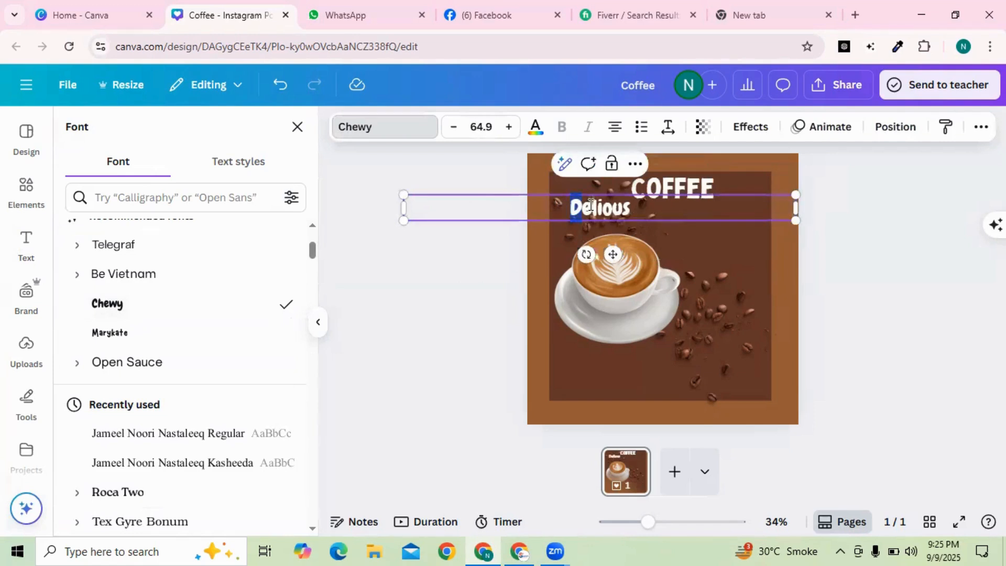
key(Escape)
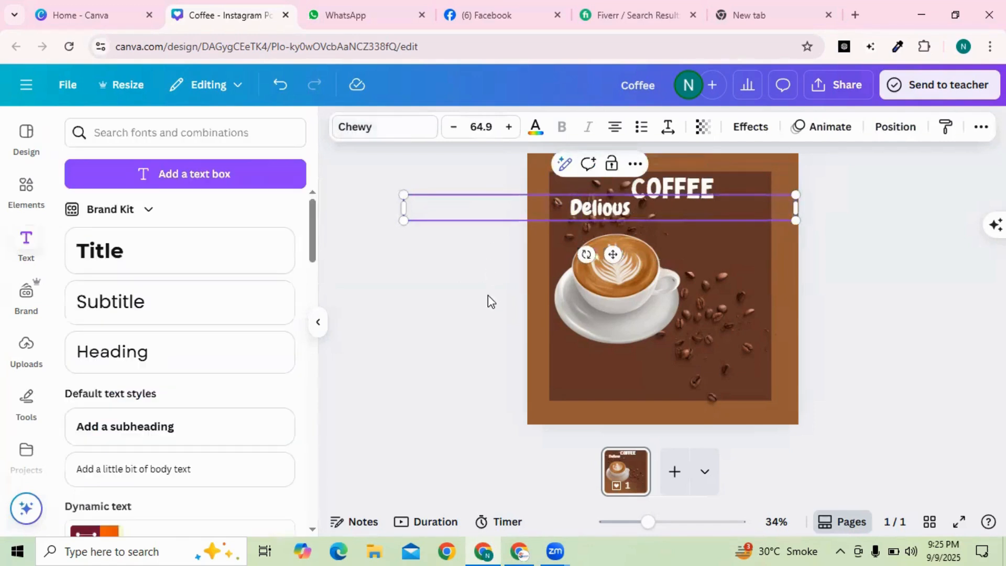
click(488, 294)
drag(610, 202, 713, 203)
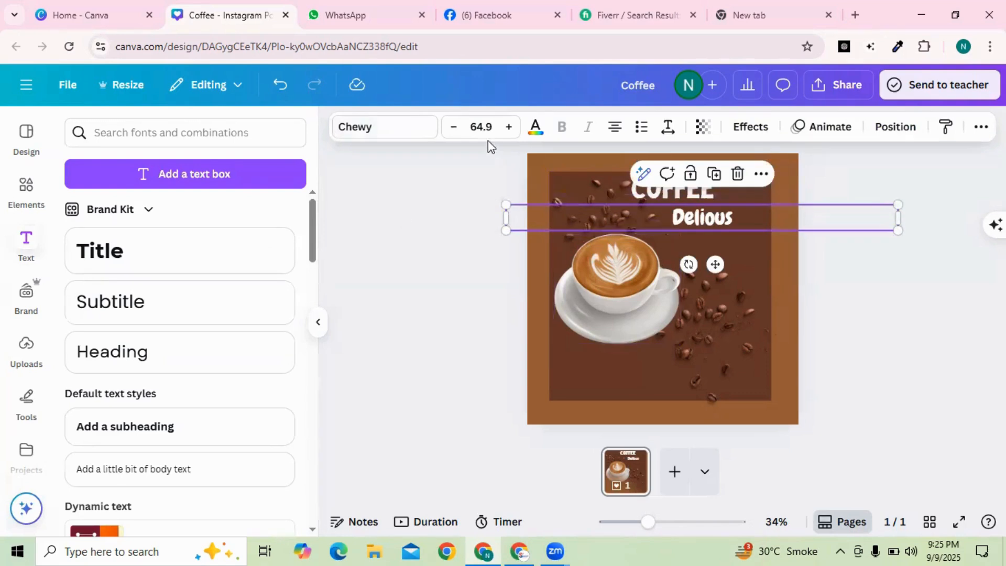
- Color the "Delious" text yellow using the default solid colors
click(535, 126)
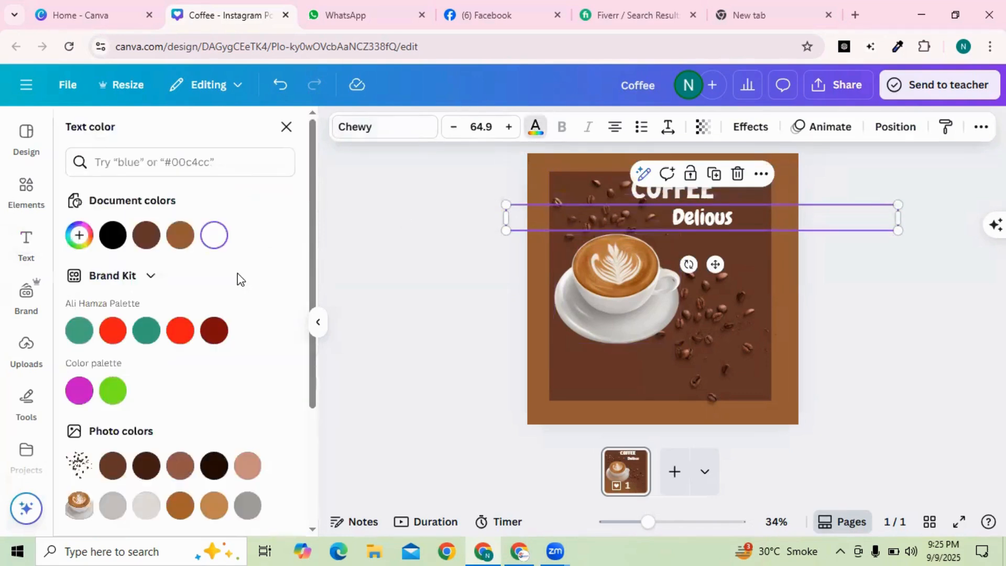
scroll(231, 347, down, 3)
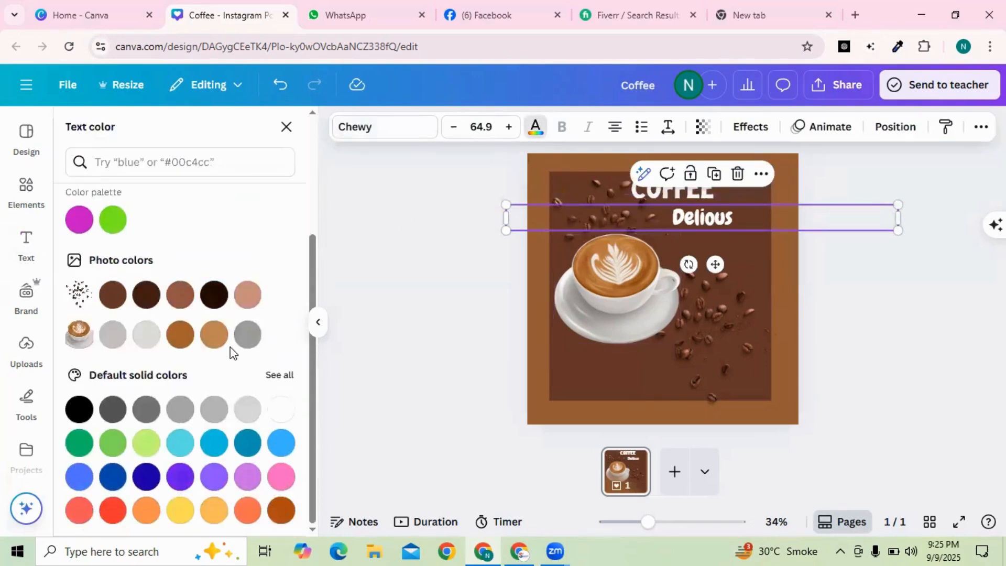
click(183, 517)
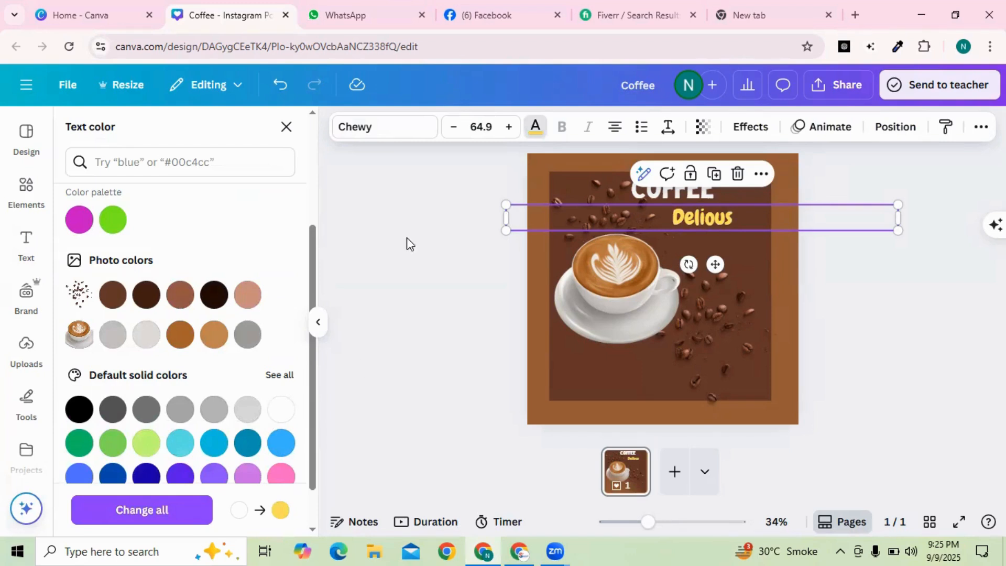
- Search the elements for "cirles shape" and add the solid black circle graphic to the design
click(26, 243)
click(27, 192)
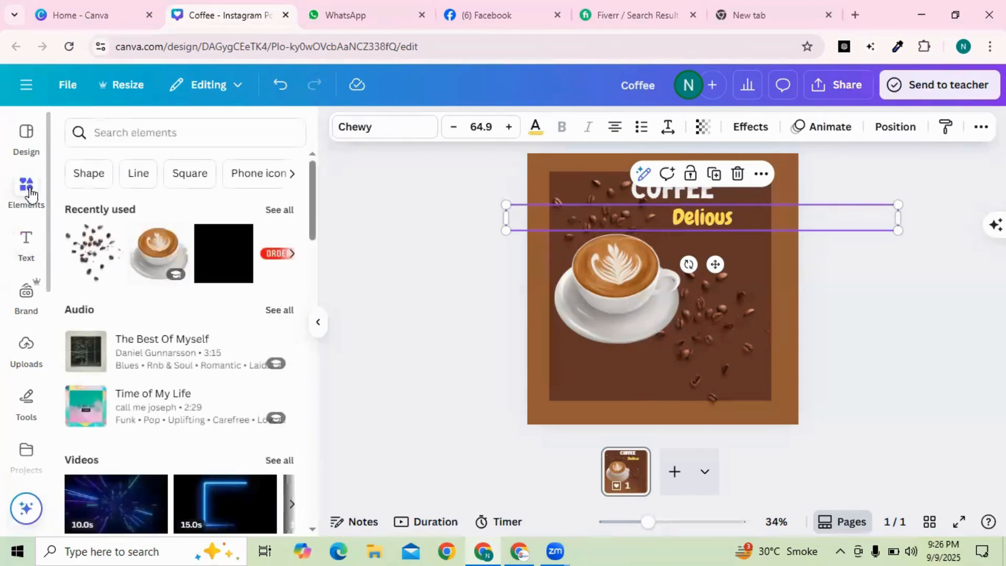
click(272, 211)
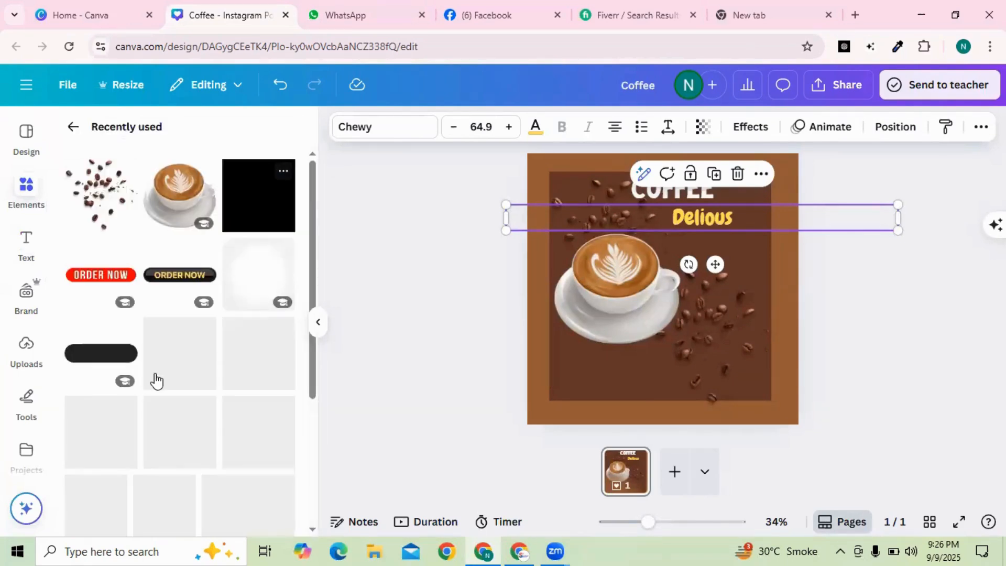
click(75, 128)
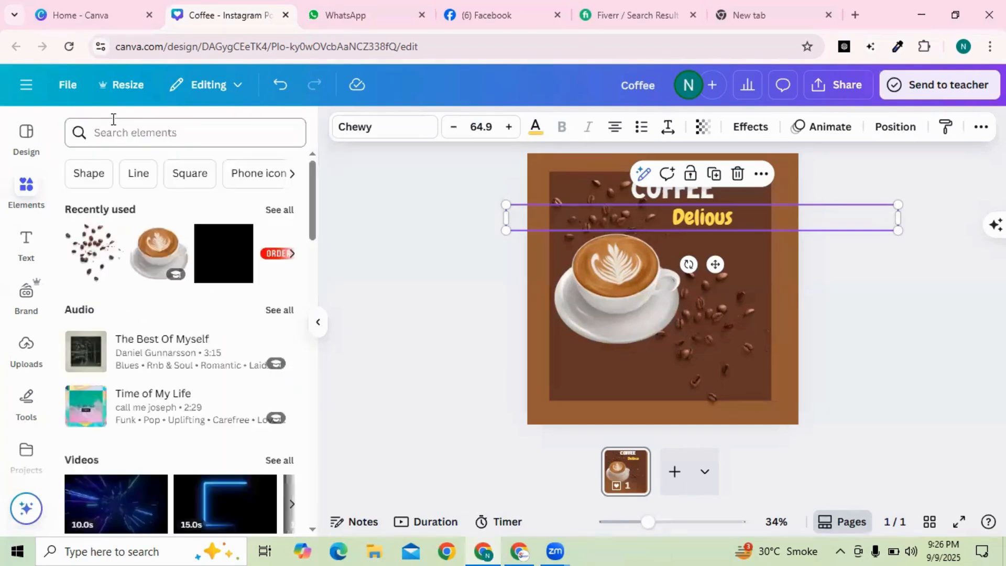
click(112, 121)
text(cir)
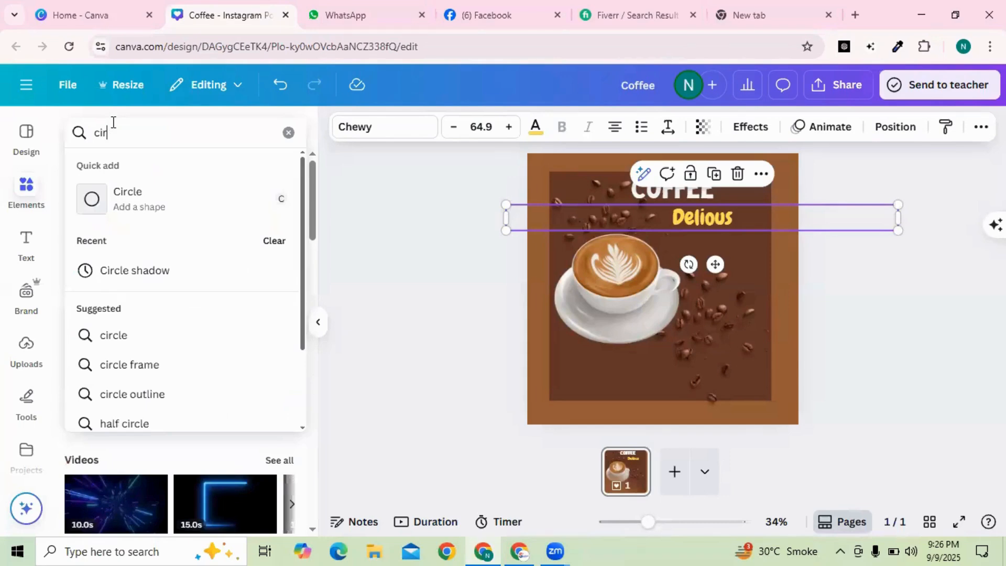
text(le)
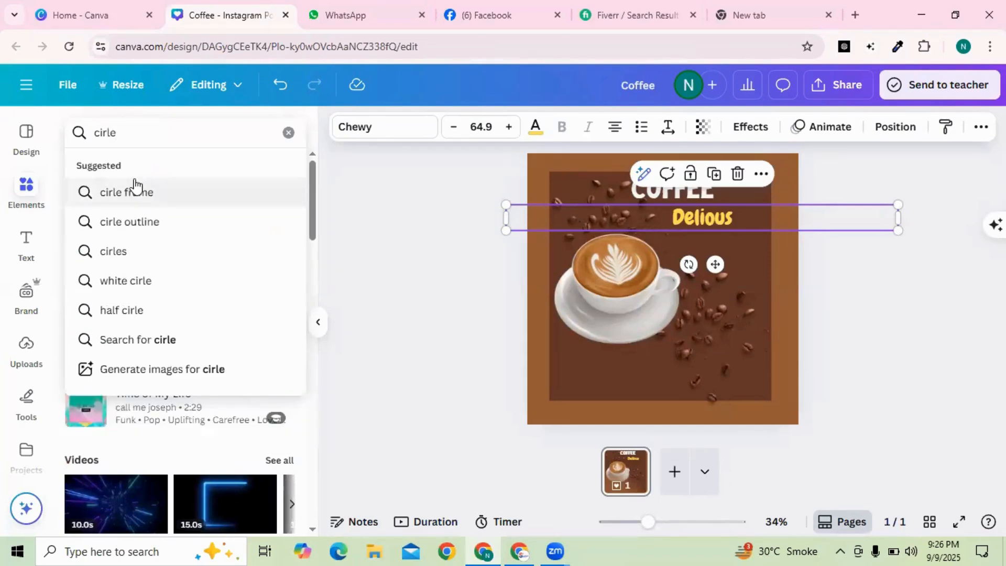
click(126, 256)
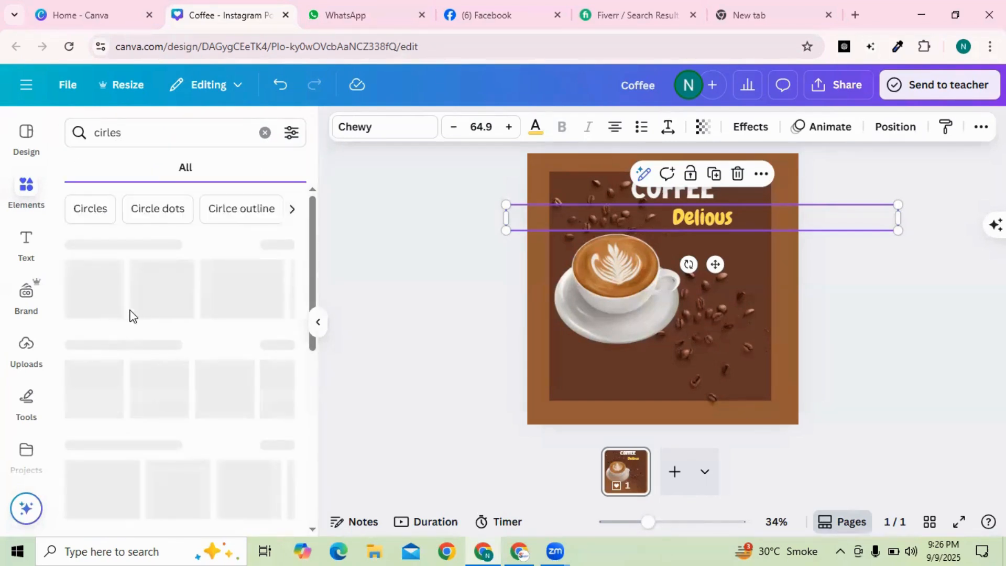
click(131, 132)
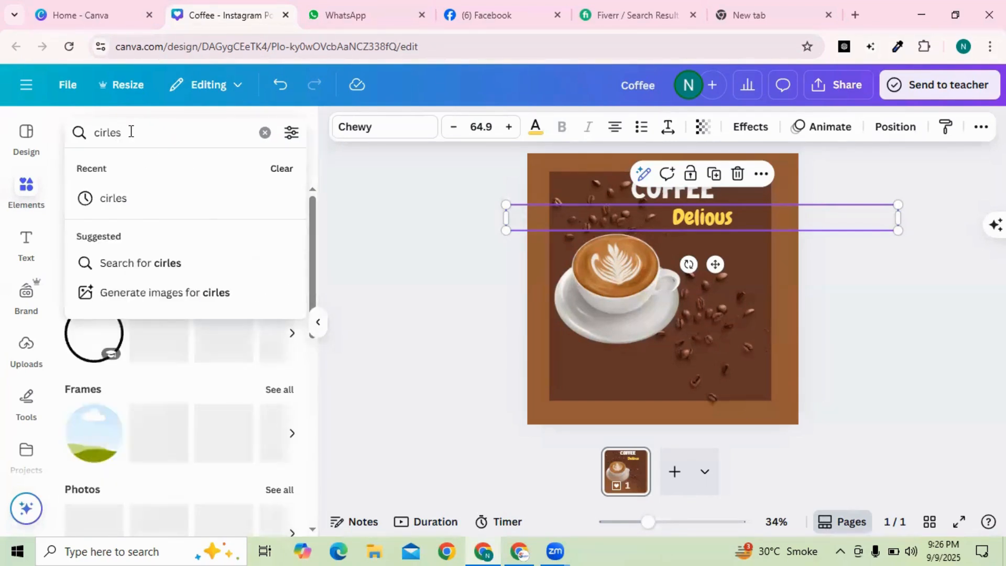
text(sh)
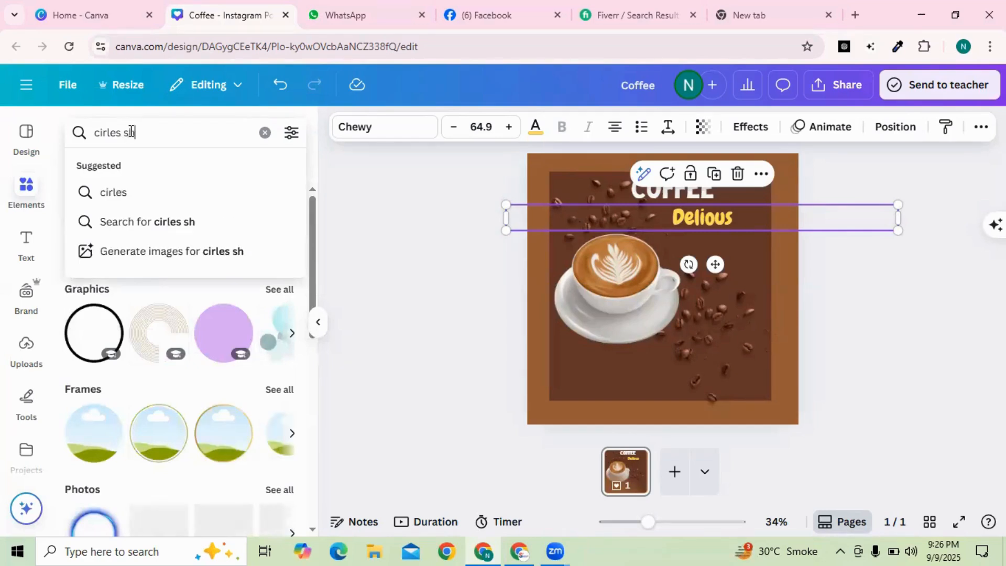
text(ape)
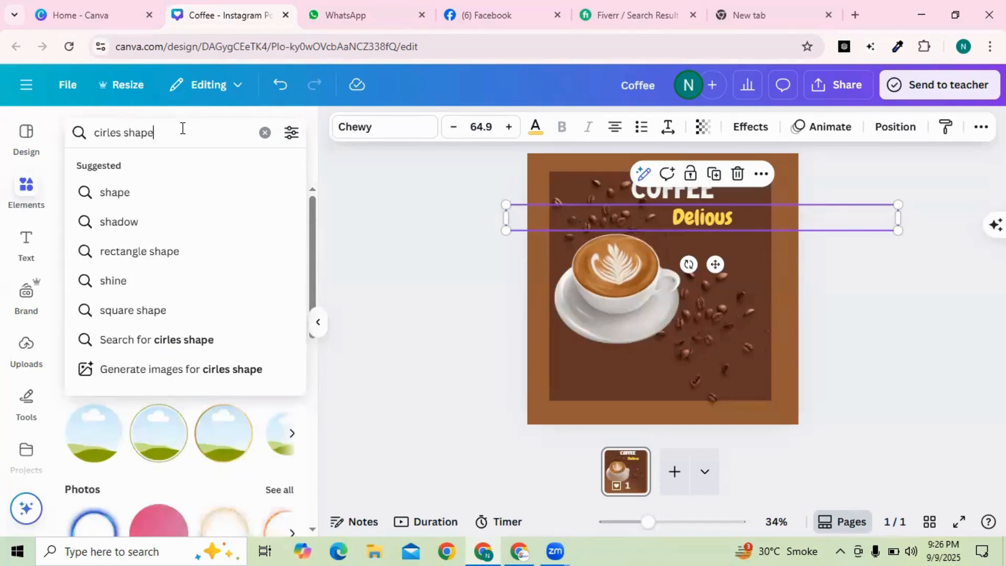
key(Return)
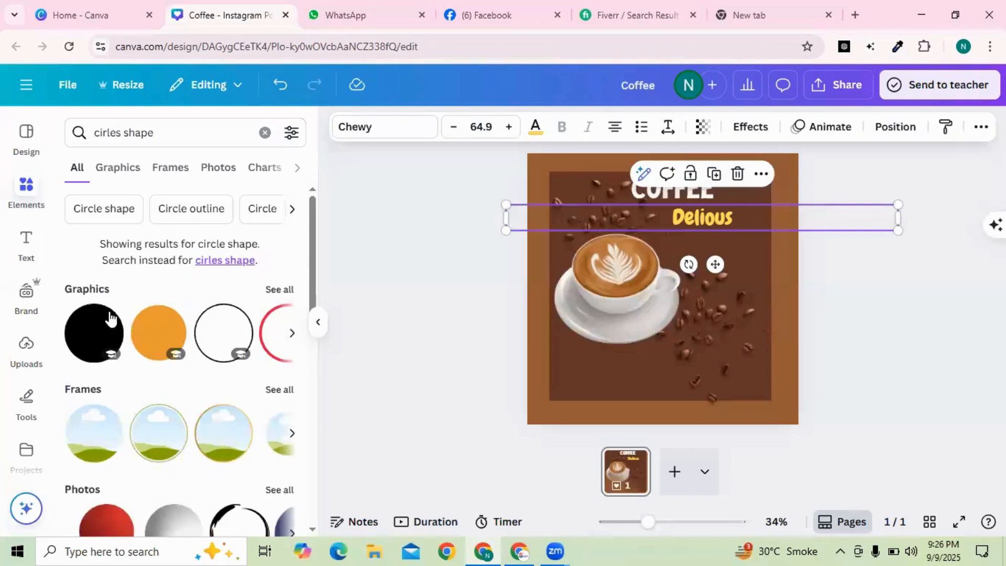
click(94, 332)
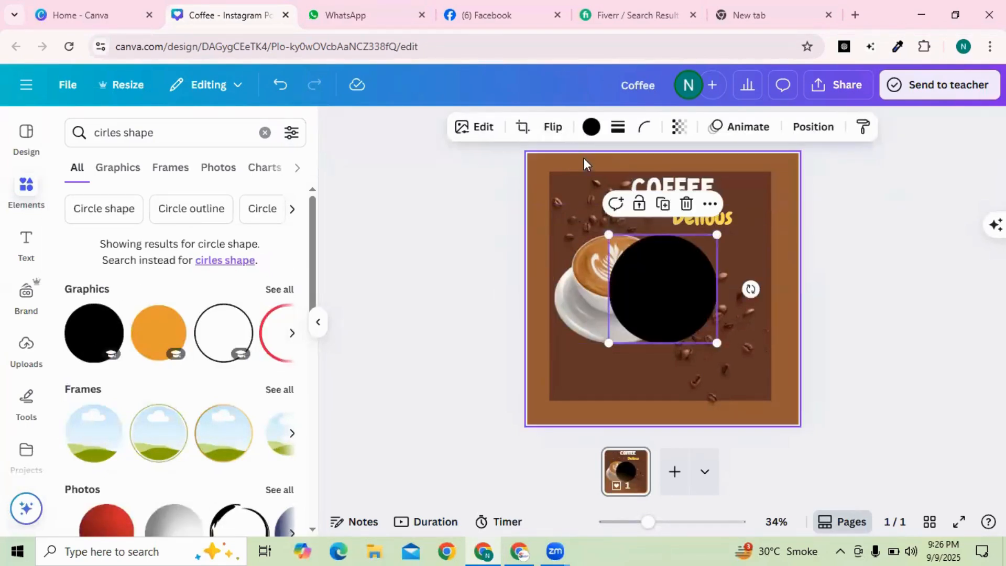
- Color the circle yellow from the document colors and shrink it into place below "Delious", to the right of the cup
click(590, 138)
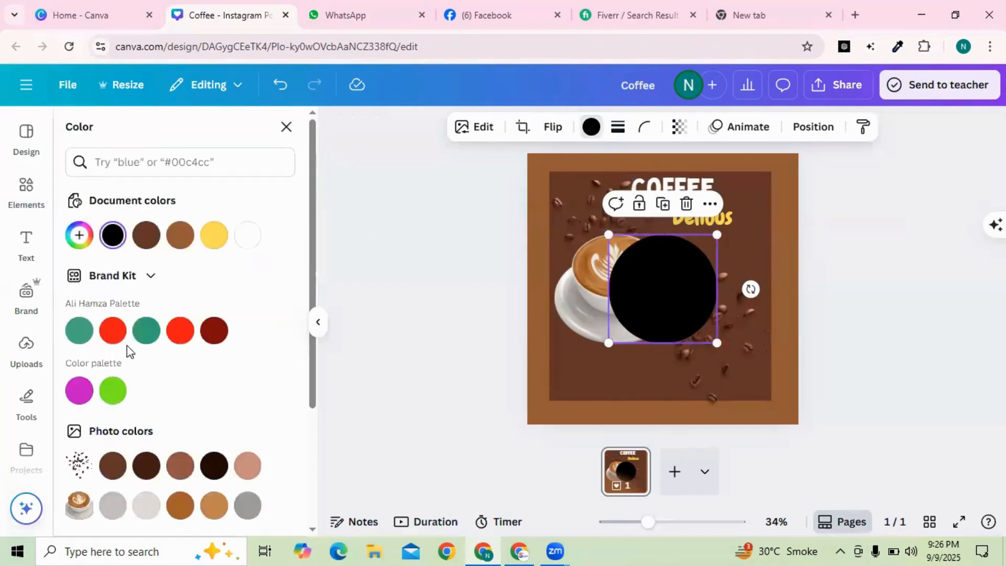
click(215, 235)
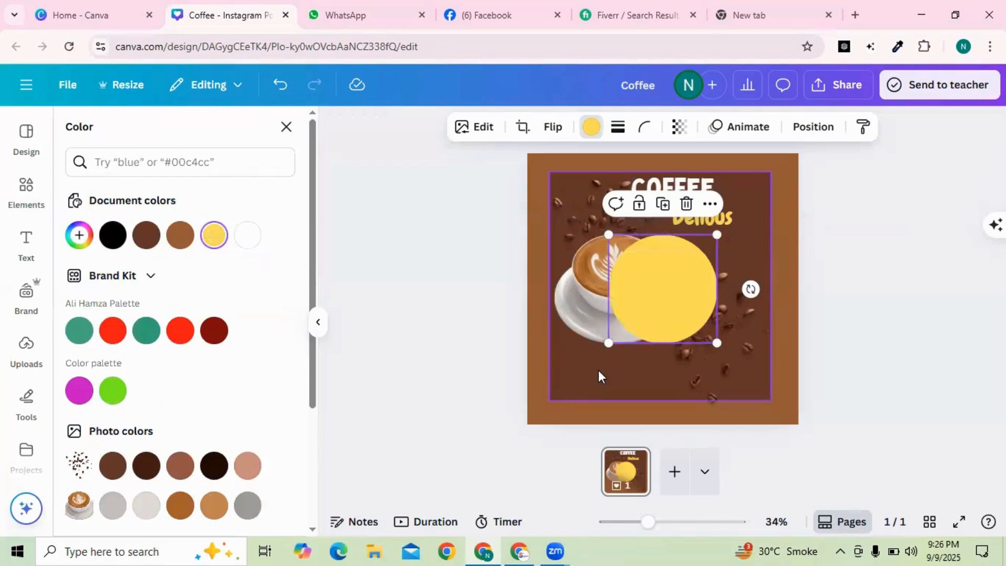
drag(608, 341, 731, 267)
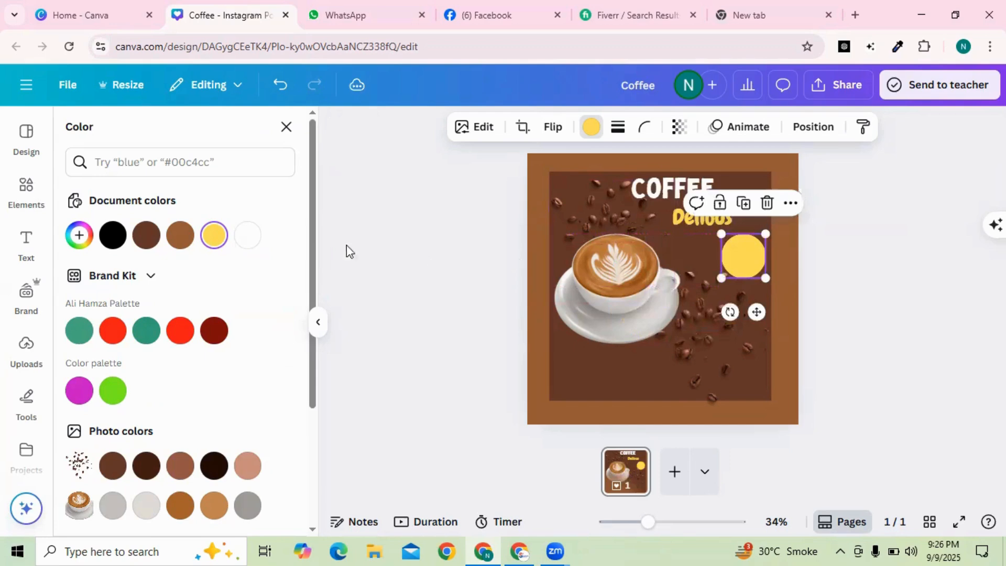
- Add a heading text reading "50% Discount" just below the yellow circle
click(28, 243)
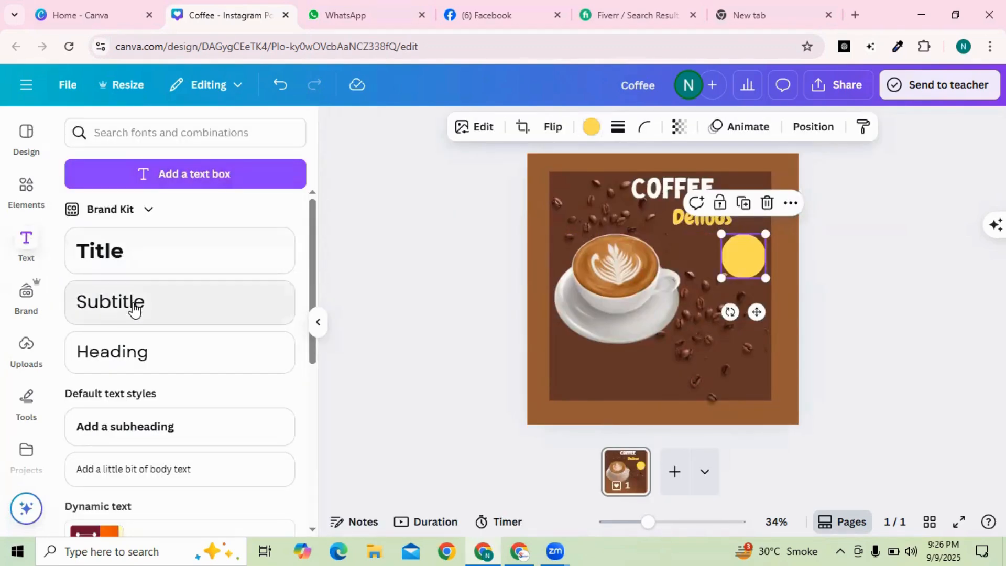
click(136, 352)
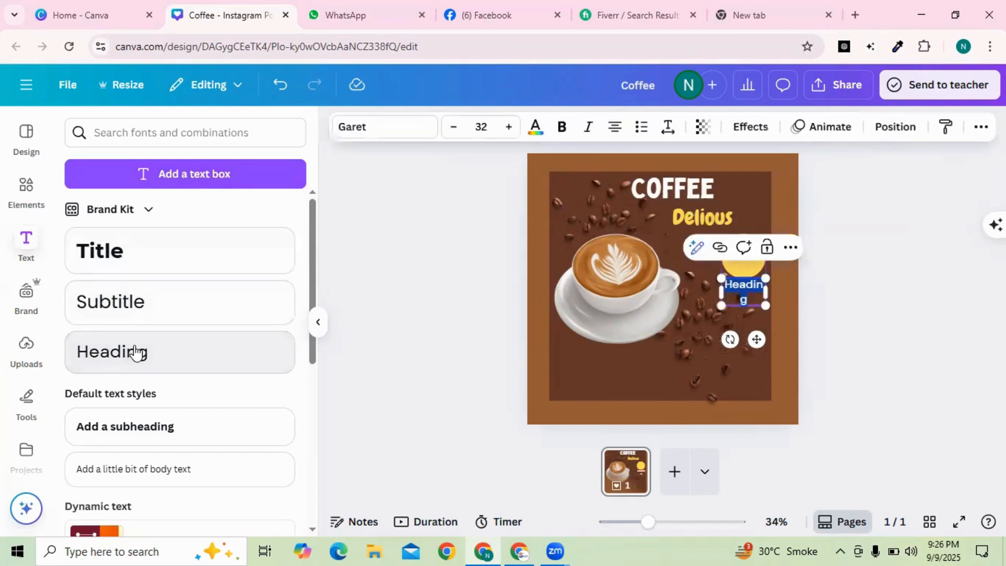
text(50)
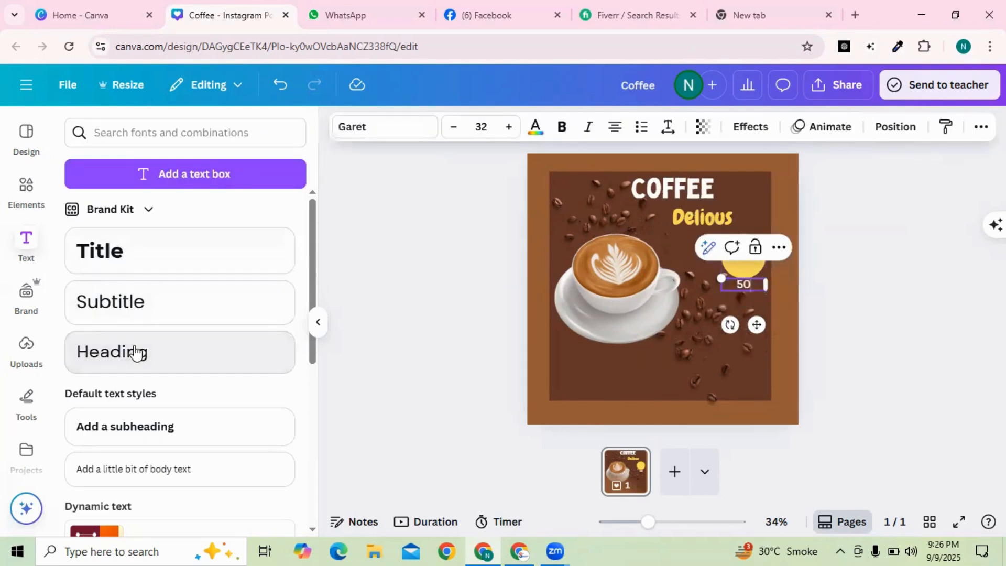
text(5)
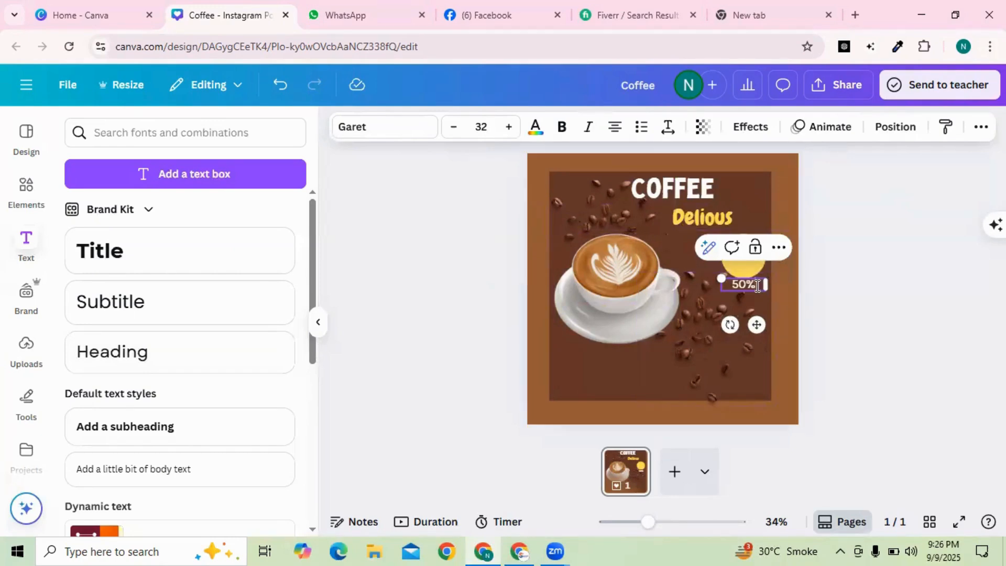
click(818, 313)
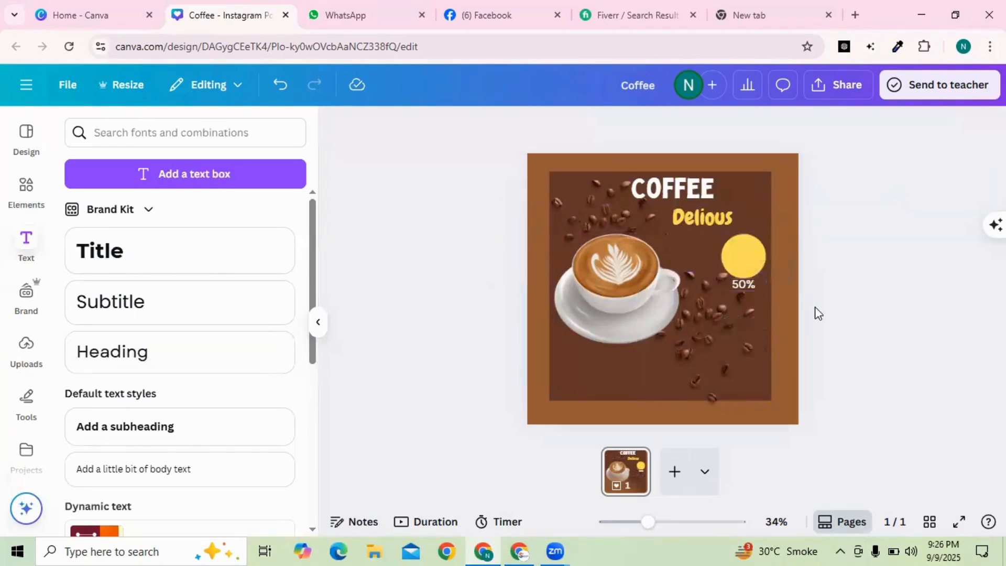
click(753, 280)
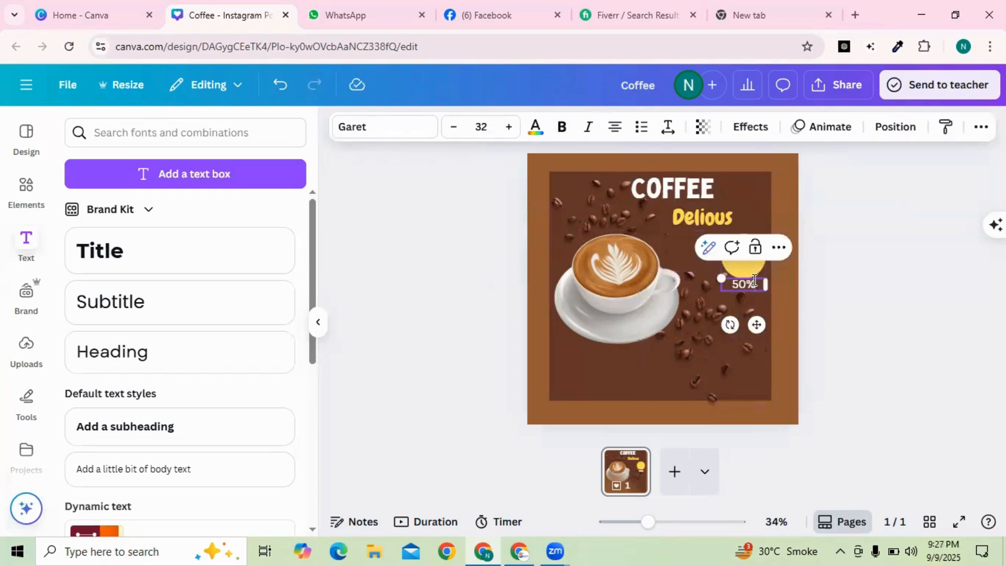
text(O)
key(BackSpace)
text(O)
text(iscount)
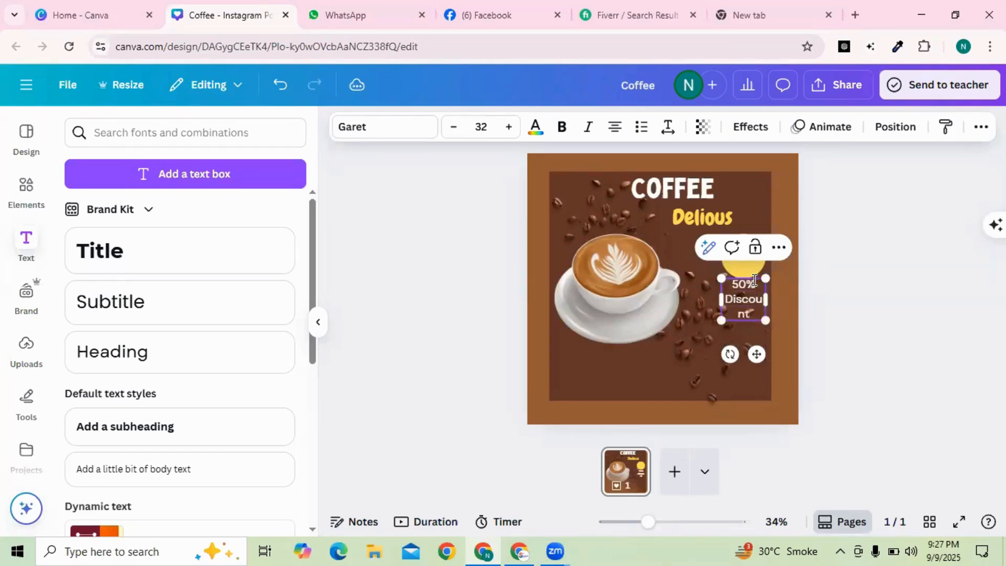
- Shrink the "50% Discount" text to size 19.7 and make it bold
mouse_move(767, 302)
mouse_down()
mouse_move(796, 298)
mouse_move(764, 291)
mouse_up()
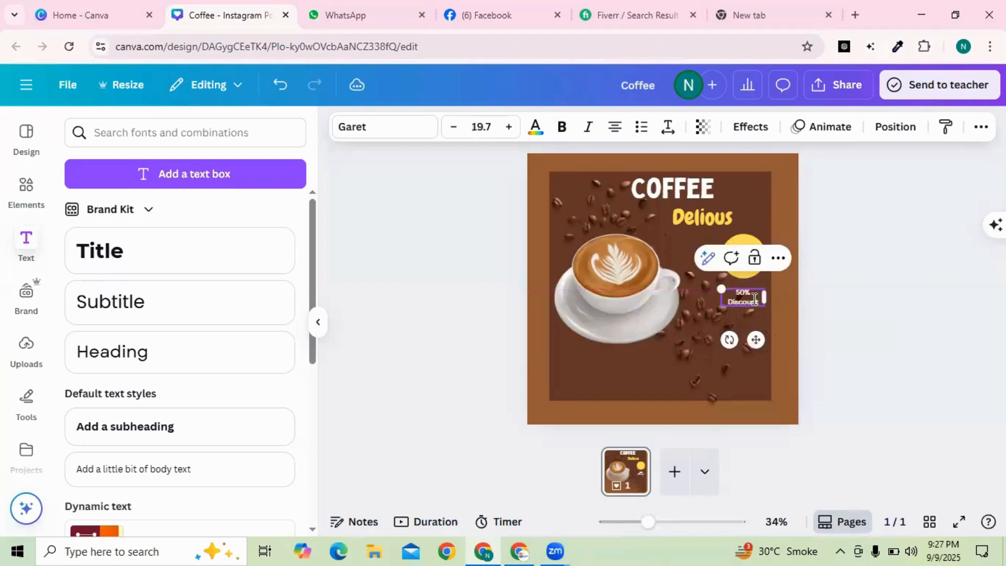
click(565, 128)
click(811, 309)
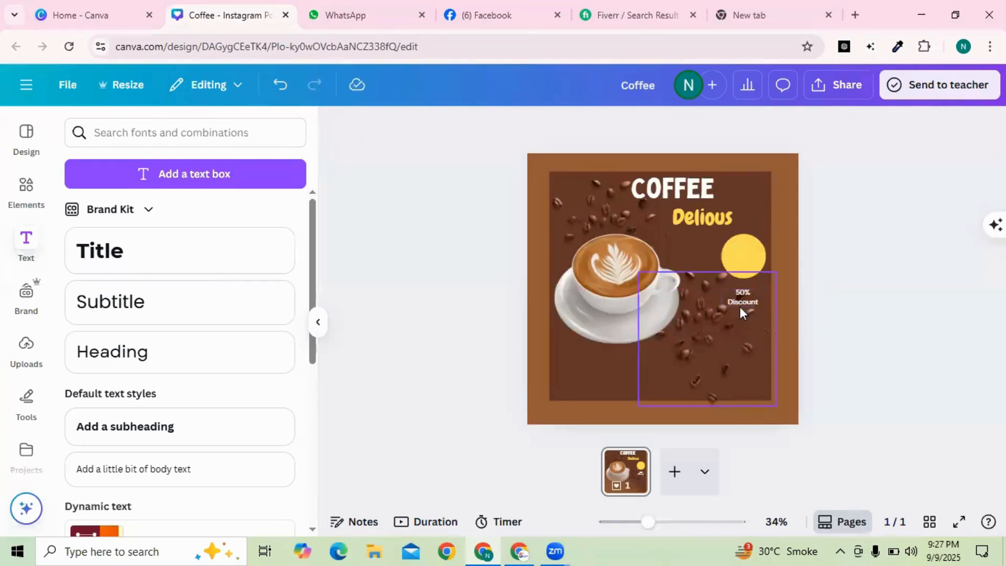
- Move the "50% Discount" text onto the yellow circle and color it dark brown #623628
drag(740, 307, 744, 265)
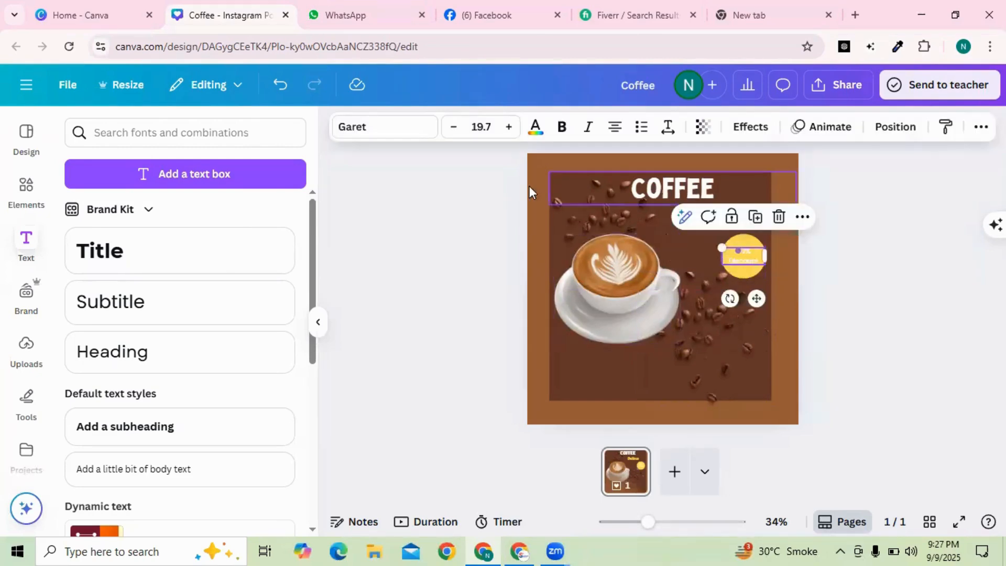
click(536, 127)
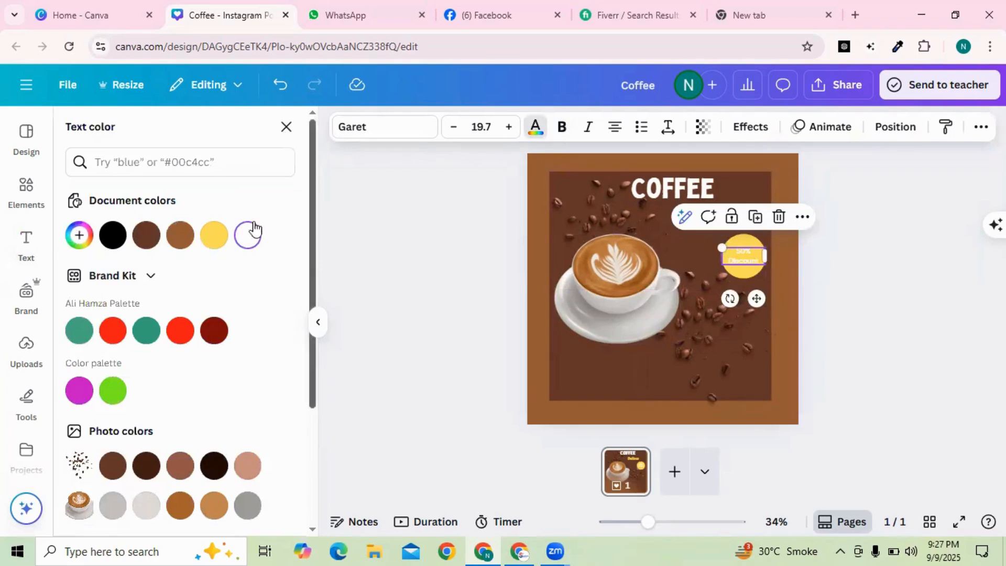
click(180, 235)
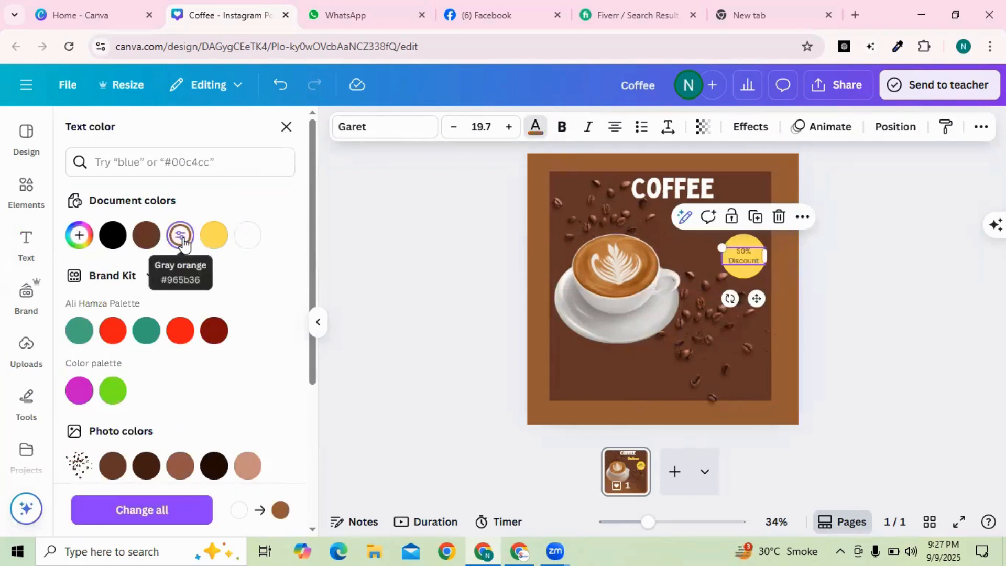
click(146, 235)
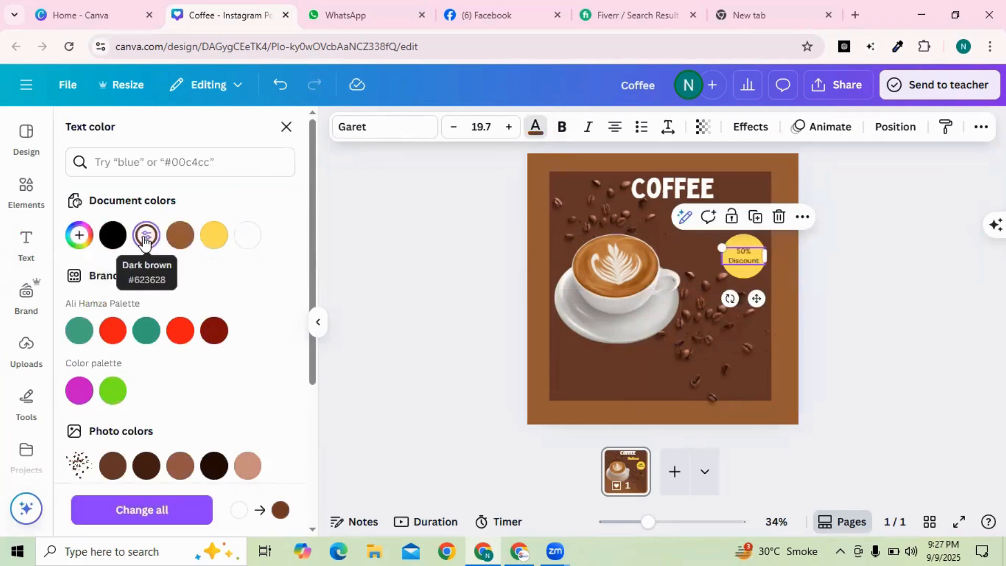
- Set the "50% Discount" text's font to Chewy from the document fonts
click(346, 137)
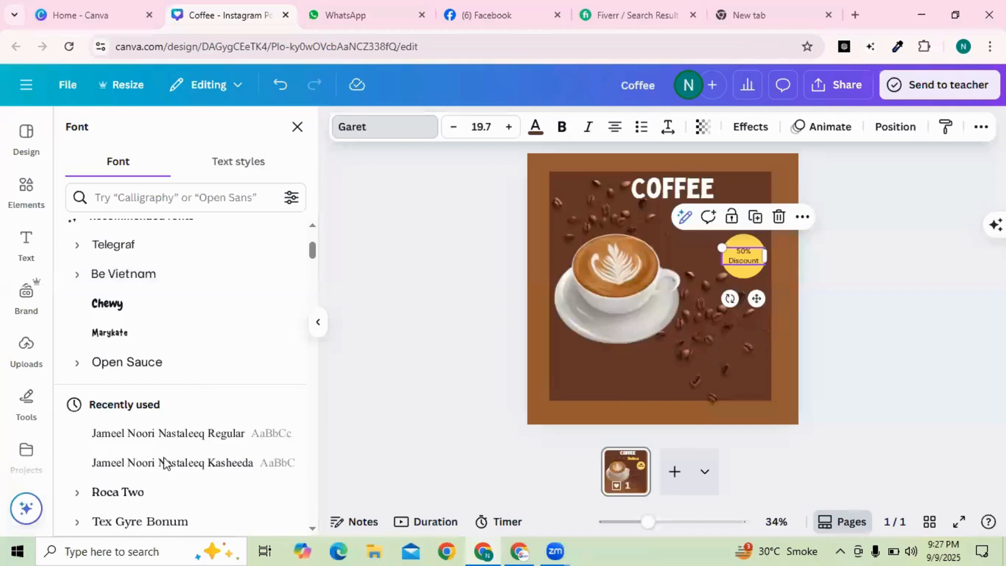
scroll(164, 463, up, 3)
scroll(164, 464, down, 1)
scroll(162, 359, up, 1)
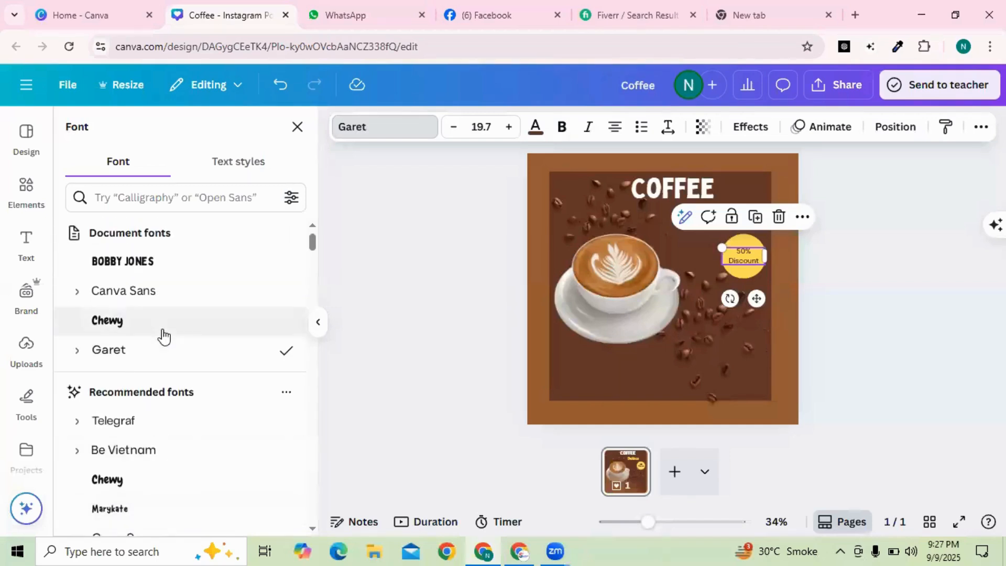
click(163, 336)
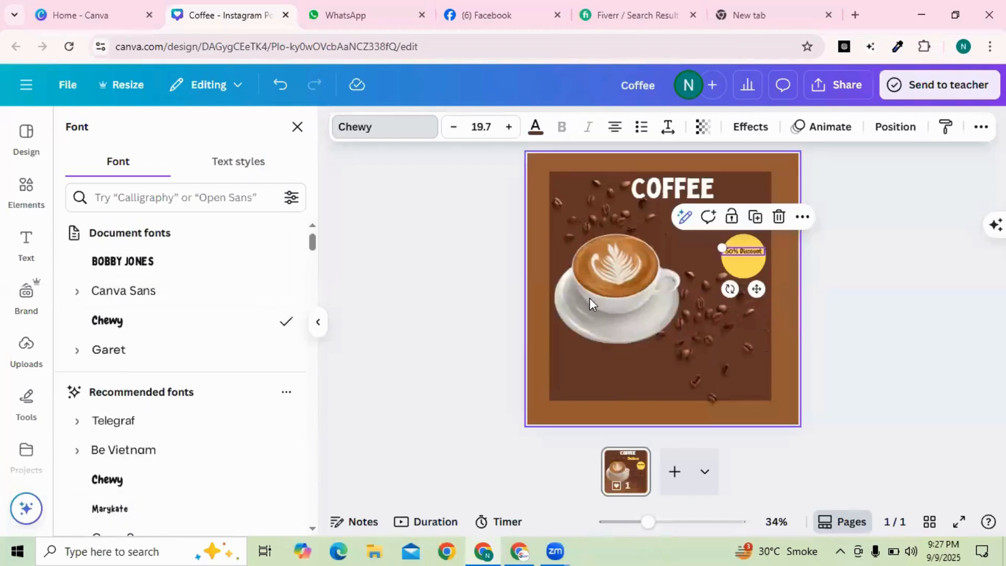
- Enlarge the "50% Discount" text to size 32.7 so it fills the yellow circle on two lines
click(510, 127)
click(510, 128)
click(510, 127)
click(509, 128)
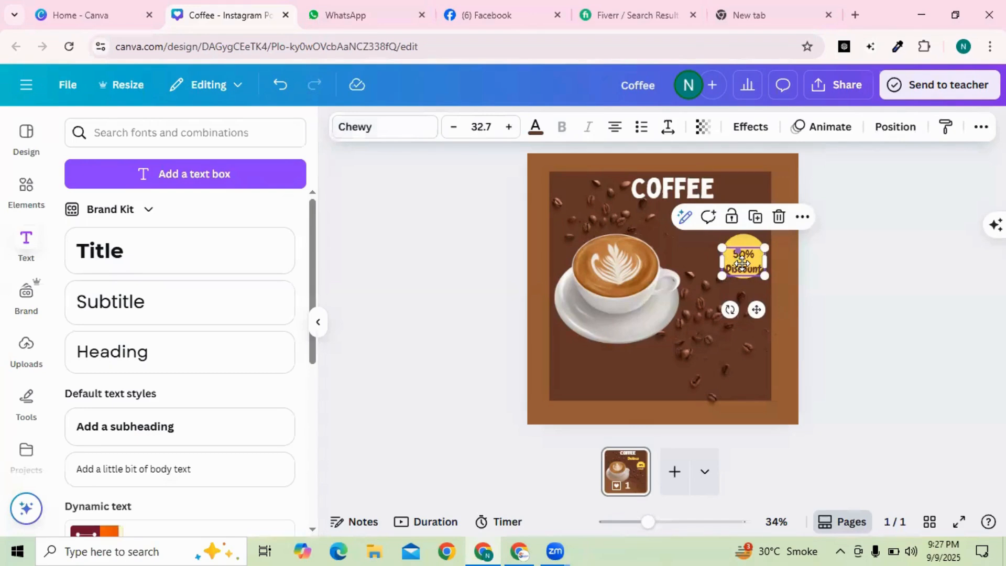
click(808, 376)
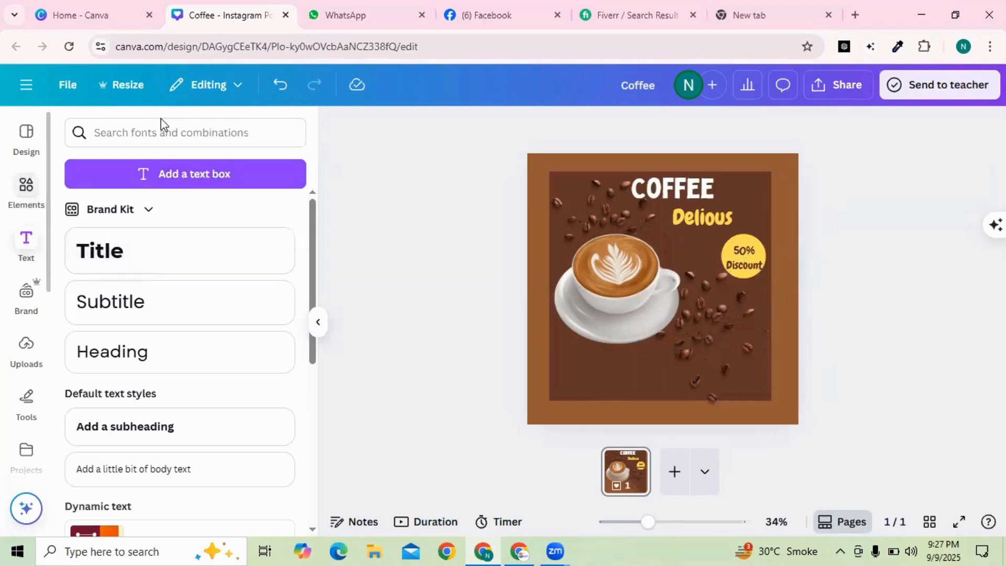
- Replace the old elements search with a search for "Shape"
key(BackSpace)
key(BackSpace)
key(BackSpace)
key(BackSpace)
key(BackSpace)
key(BackSpace)
key(BackSpace)
key(BackSpace)
key(BackSpace)
key(BackSpace)
key(BackSpace)
key(BackSpace)
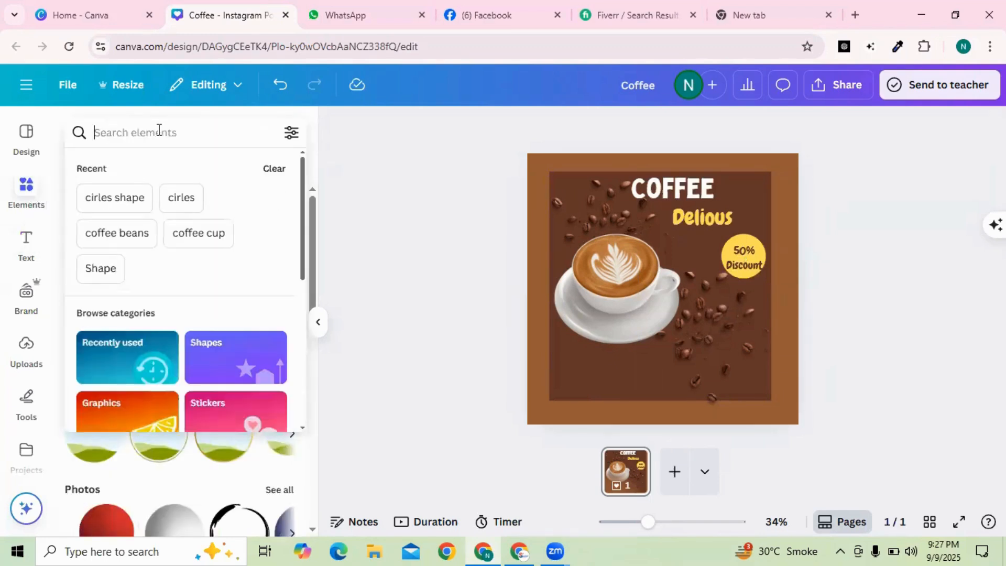
text(shape)
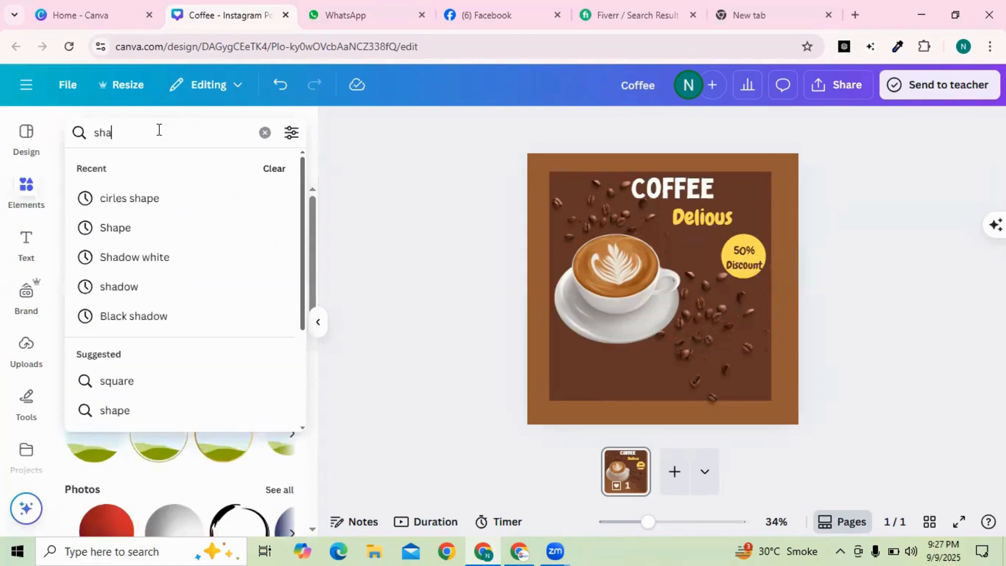
click(124, 228)
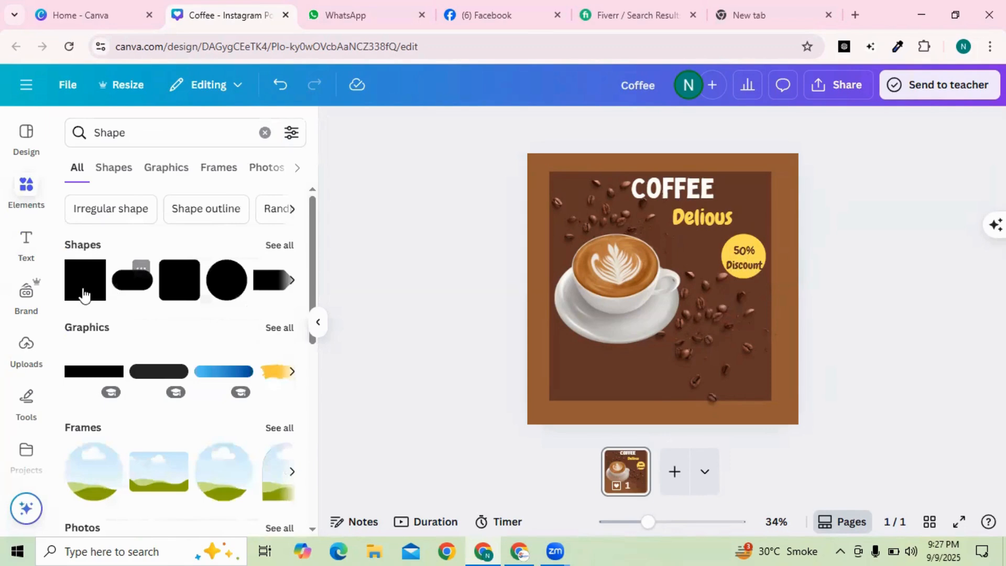
- Add a square, flatten it into a horizontal bar and place it in the brown panel's lower-left corner
click(83, 291)
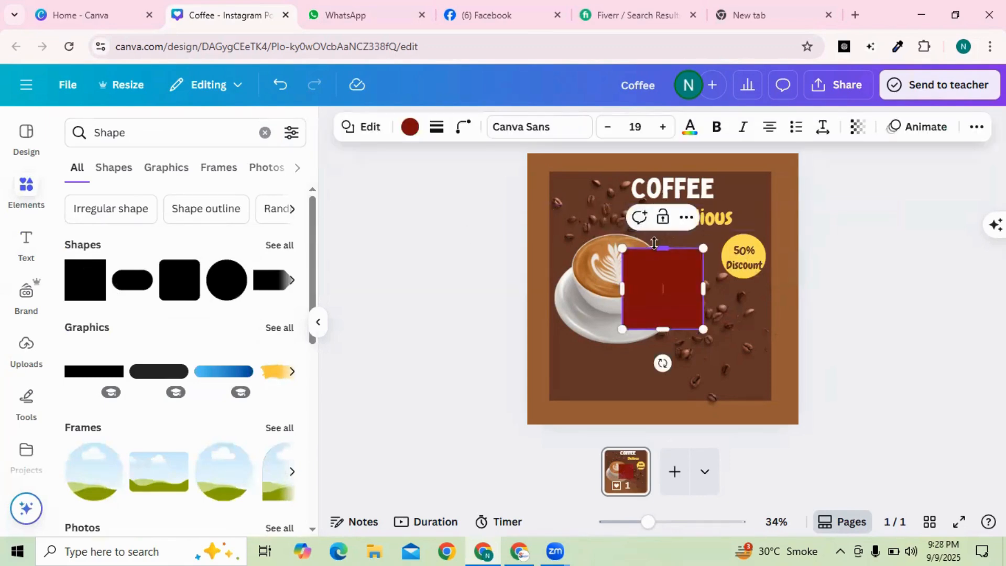
drag(659, 247, 662, 303)
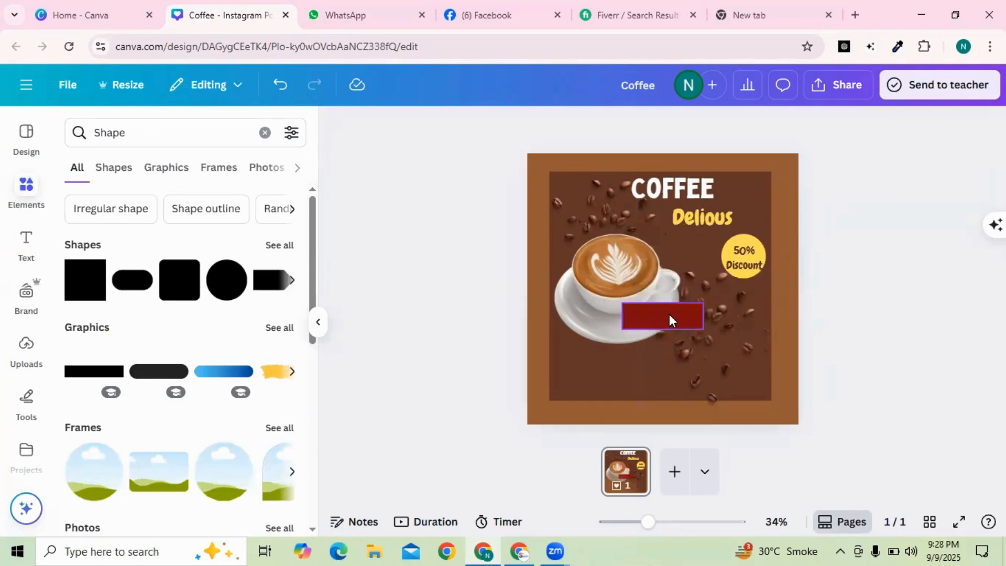
drag(673, 314, 608, 381)
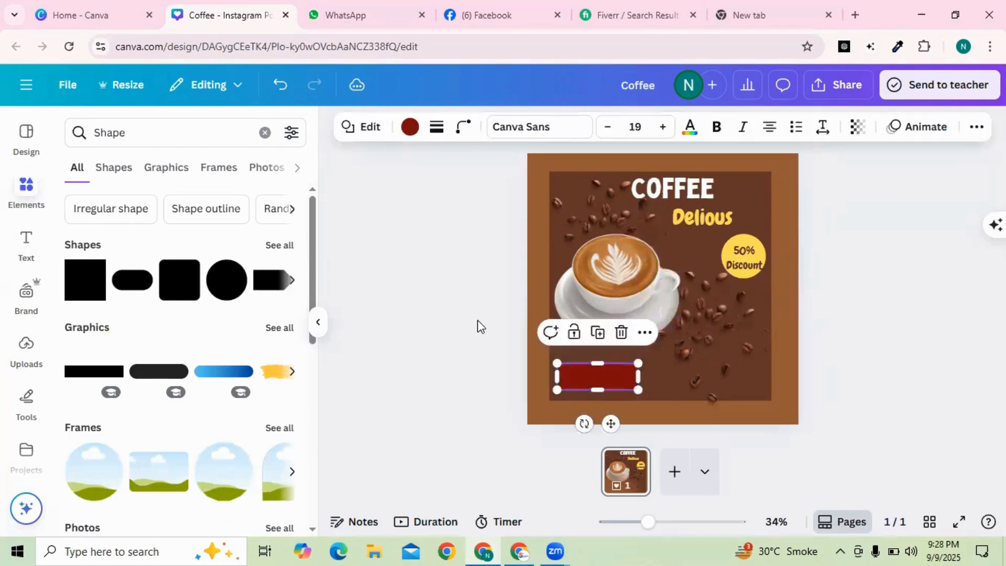
- Duplicate the "50% Discount" text, move the copy below the cup and replace its wording with "oroder"
click(27, 238)
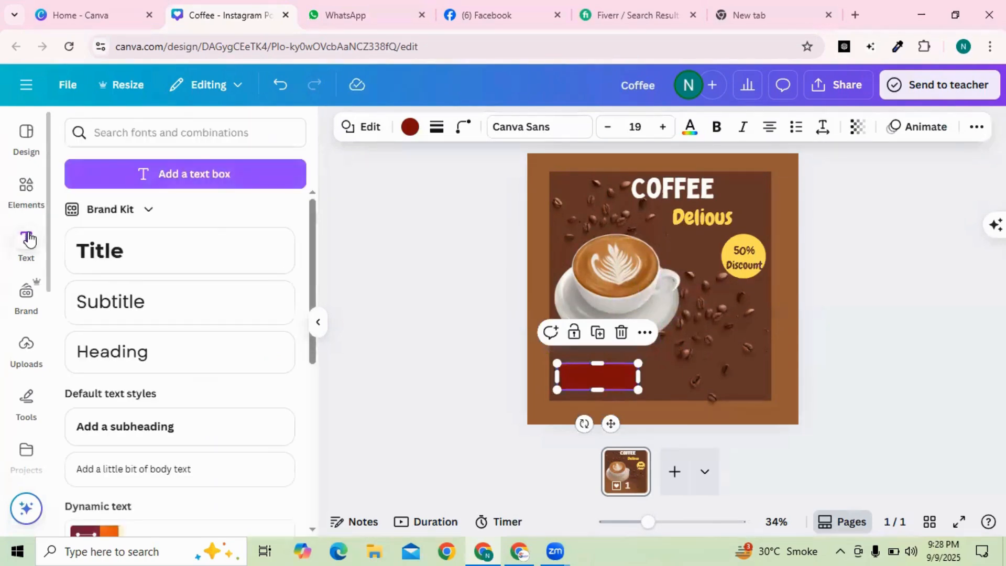
click(751, 249)
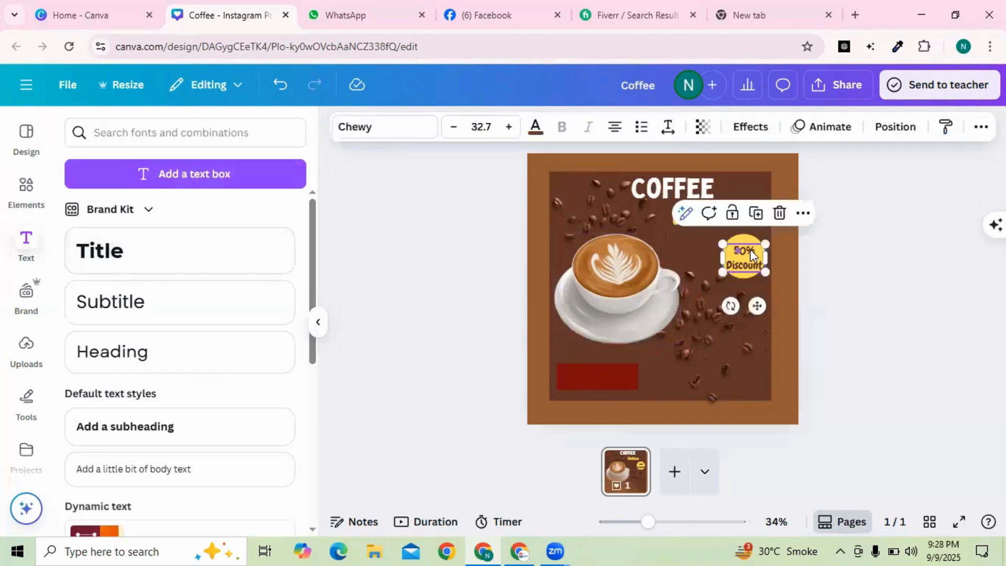
click(755, 214)
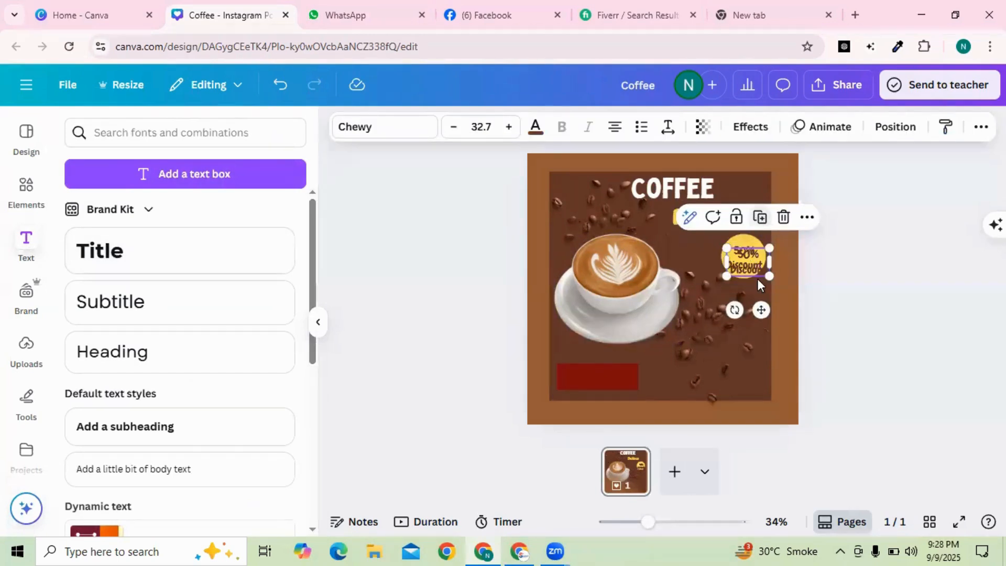
drag(750, 268, 631, 363)
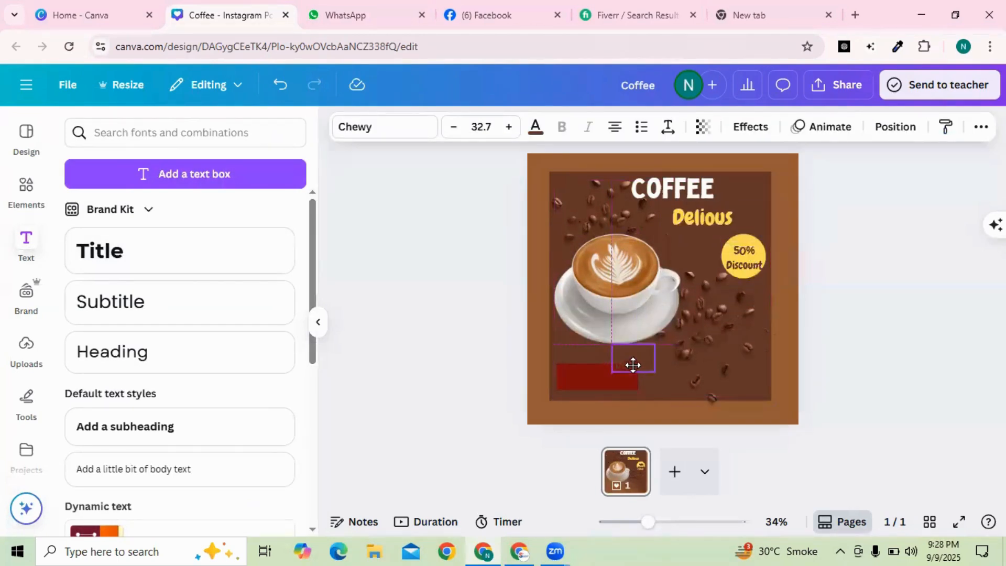
double_click(635, 366)
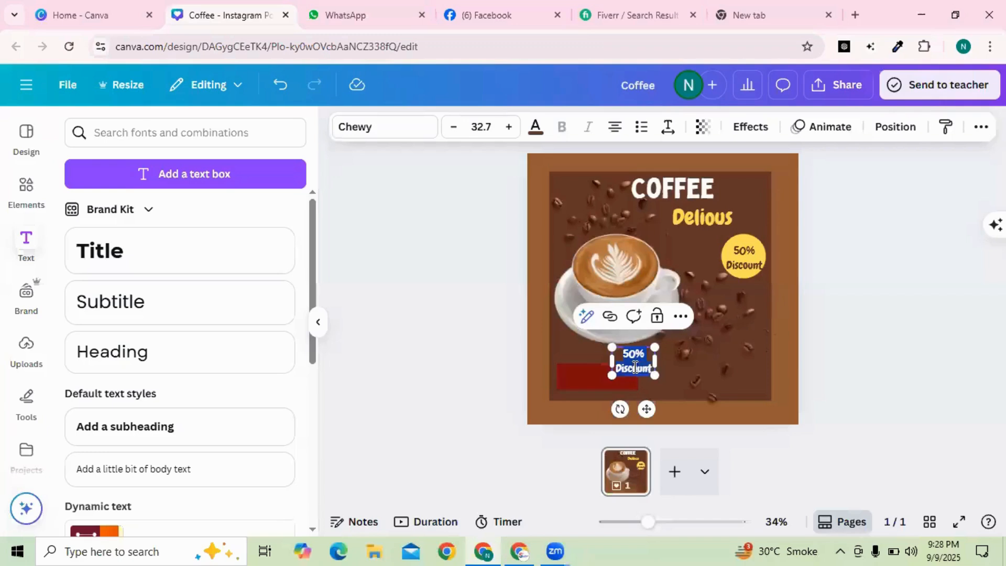
key(BackSpace)
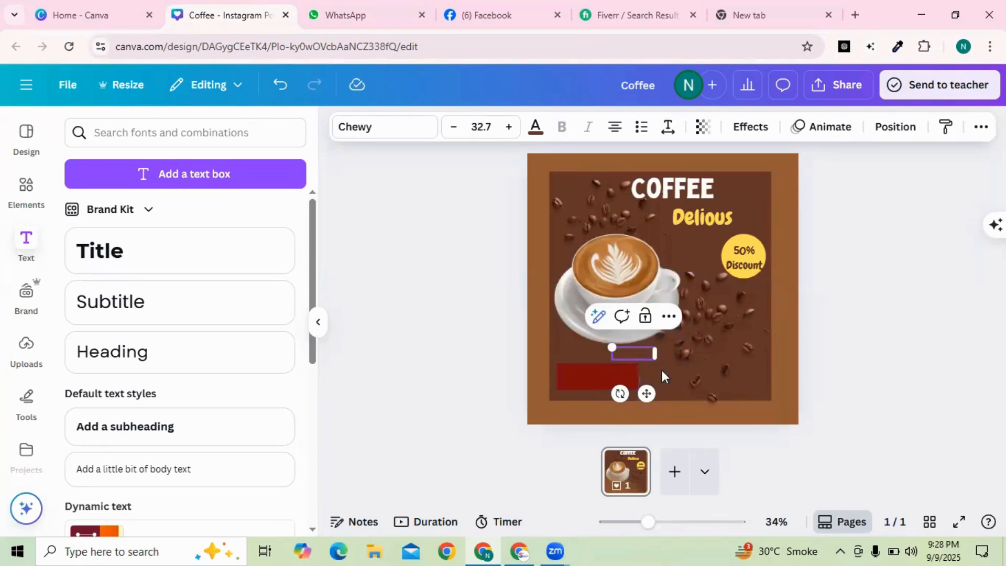
click(841, 327)
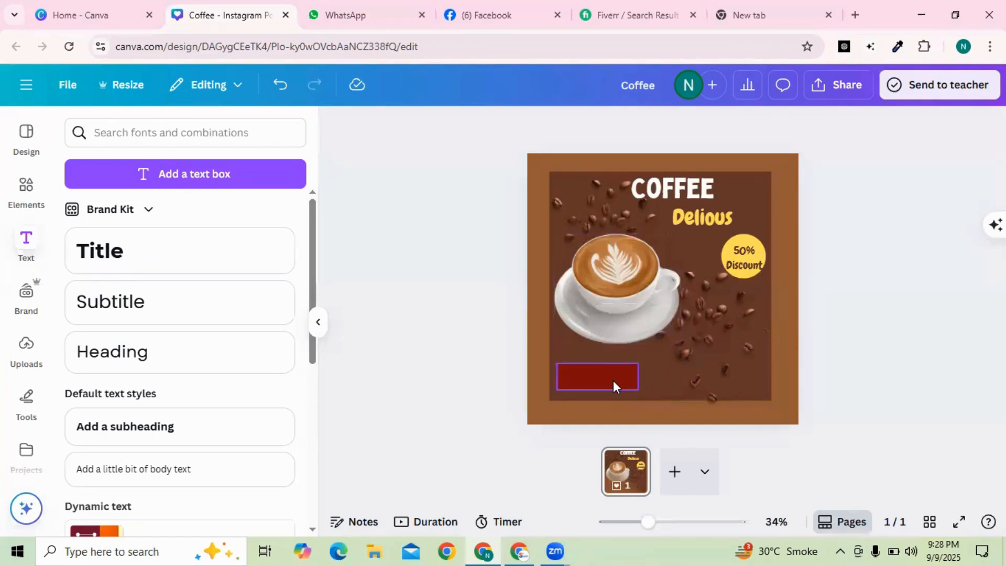
- Select the "oroder" text from the layers, enlarge it to size 69.5 and move it onto the red bar
key(alt+1)
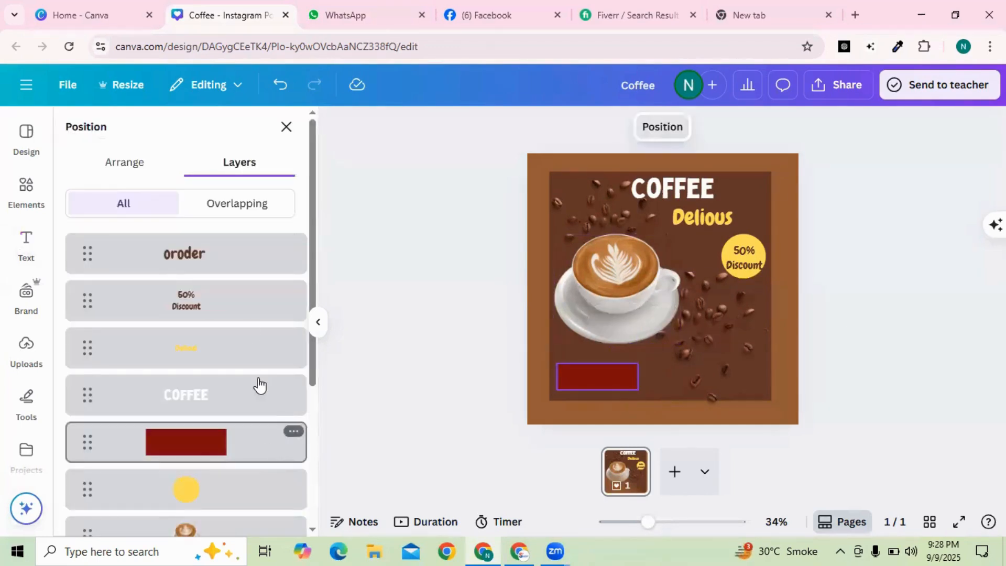
click(254, 267)
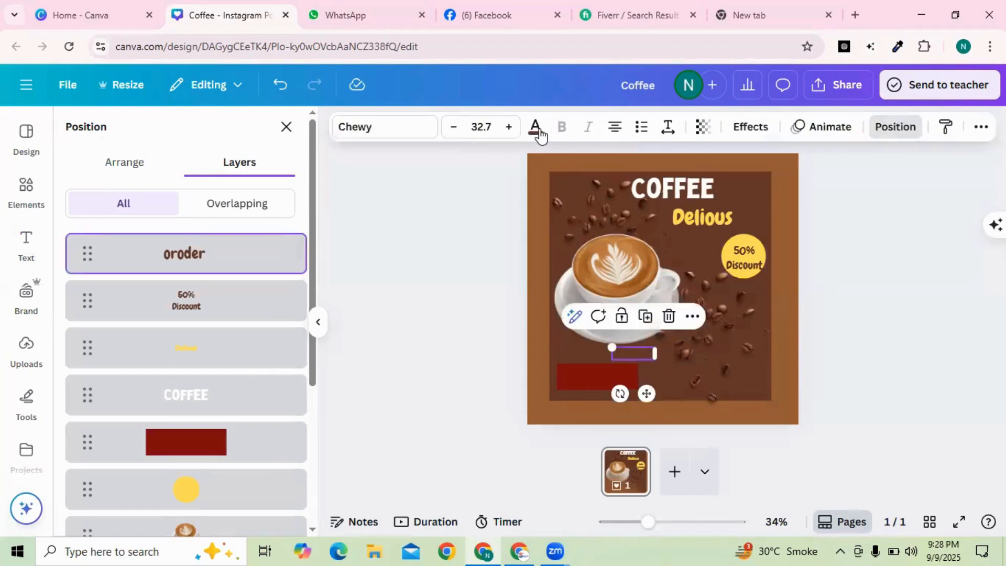
click(903, 133)
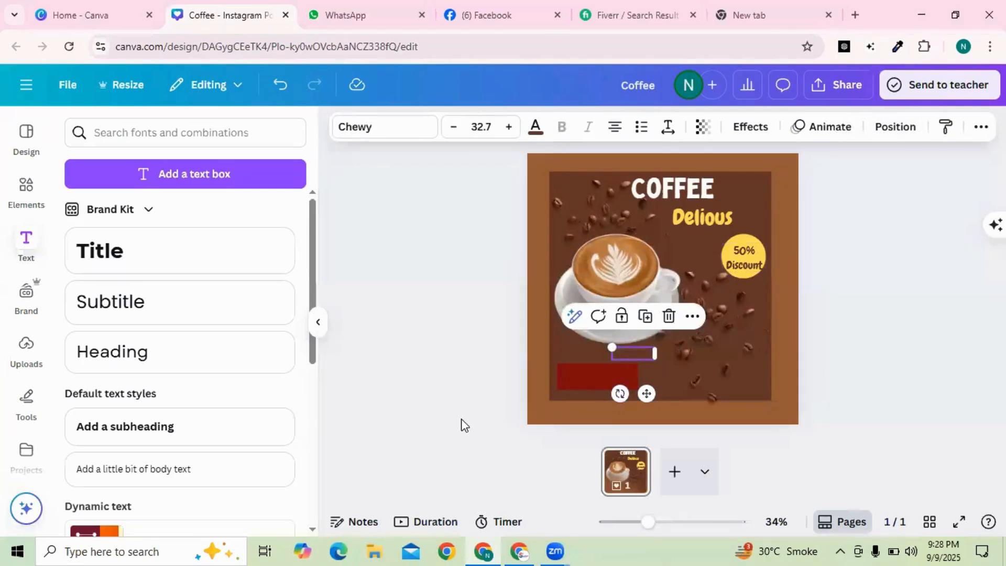
click(876, 132)
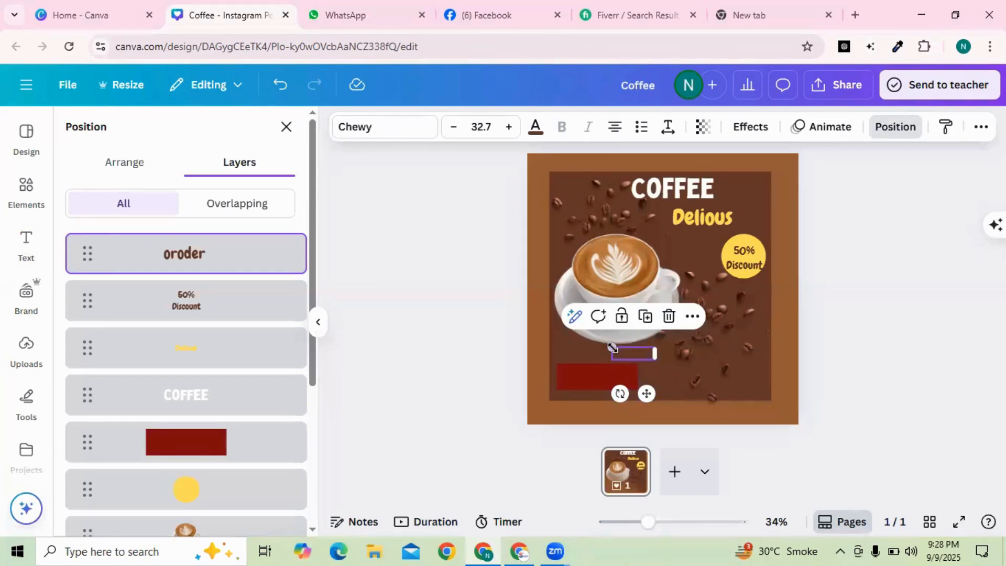
drag(611, 348, 563, 332)
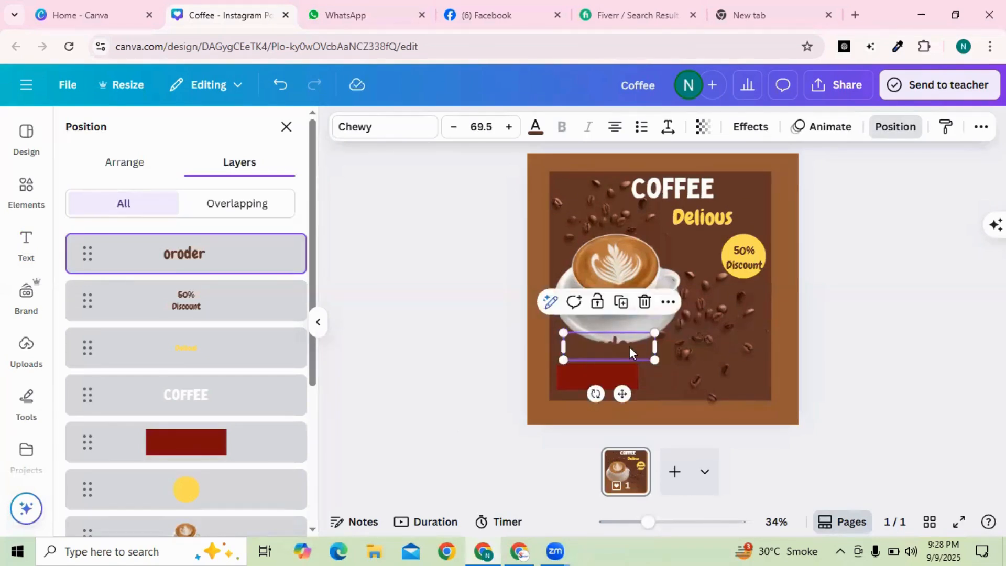
drag(629, 347, 611, 375)
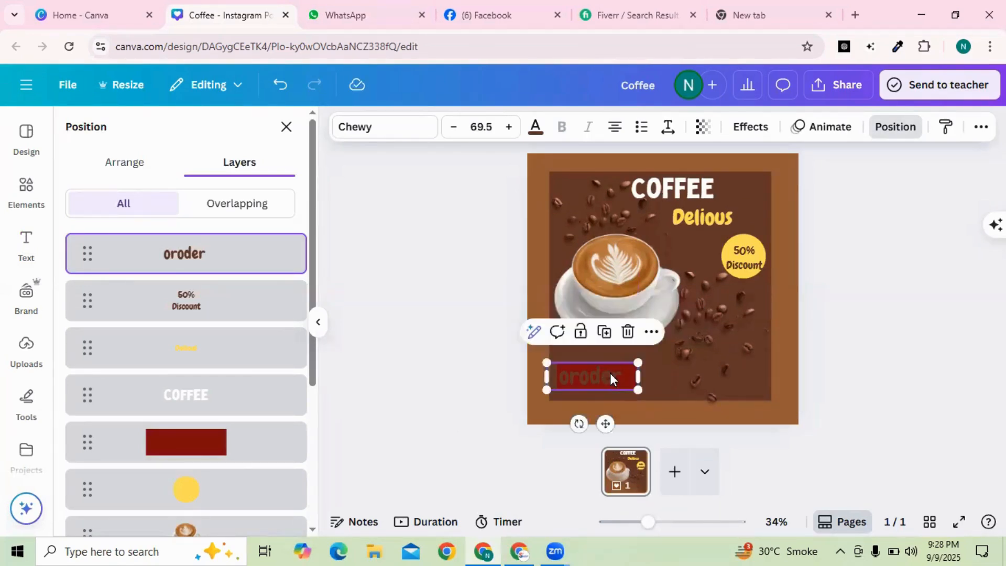
- Color the "oroder" text white and extend it to "oroder now" on one line at size 56.9
click(535, 128)
click(286, 231)
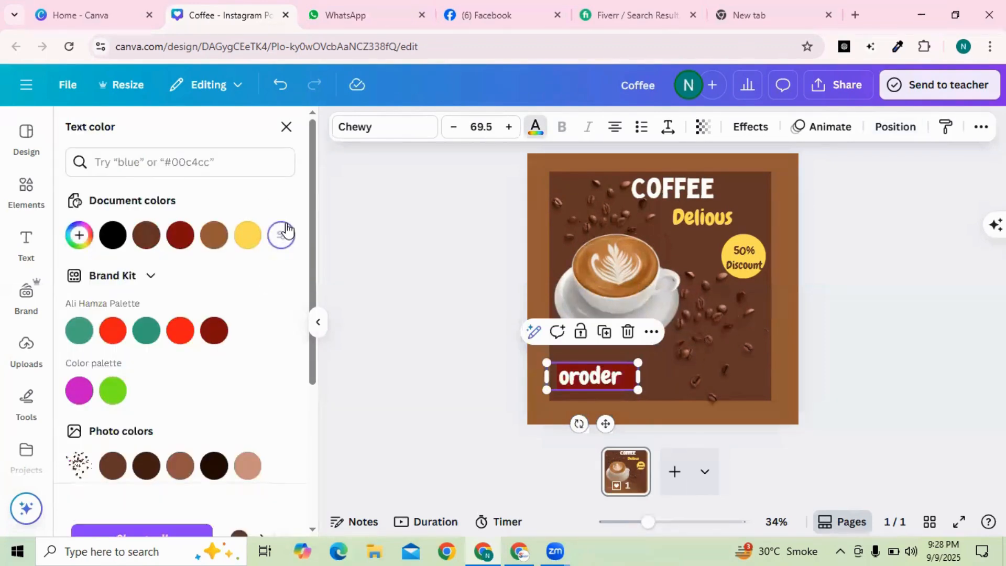
click(620, 375)
text(now)
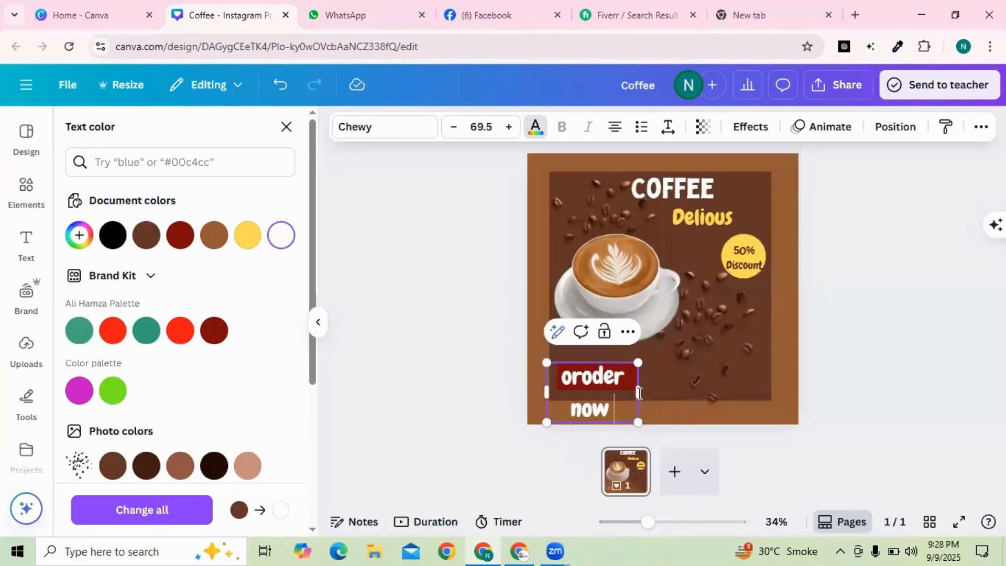
drag(637, 392, 661, 368)
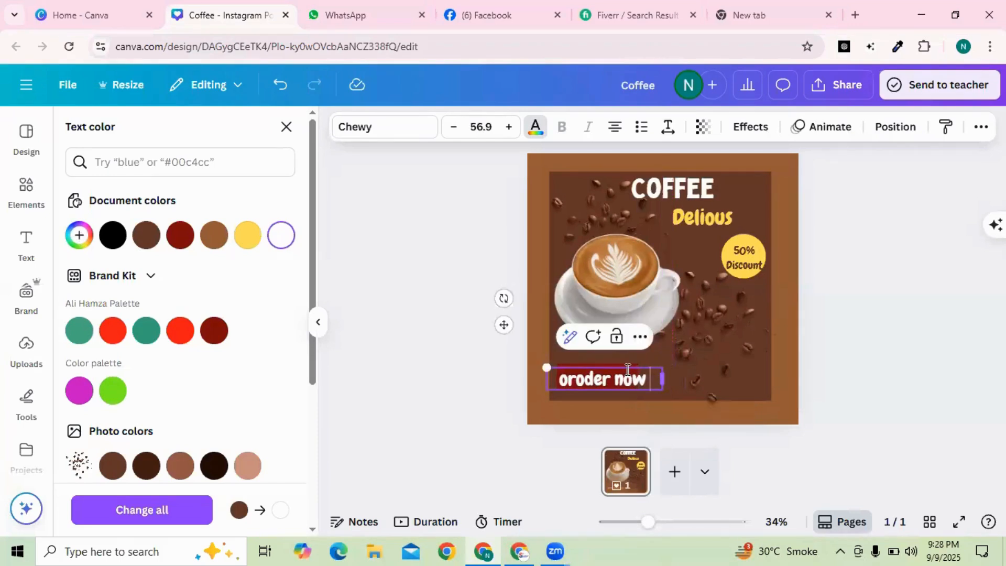
- Widen the red bar to fit behind "oroder now" and color it the document's yellow
click(630, 363)
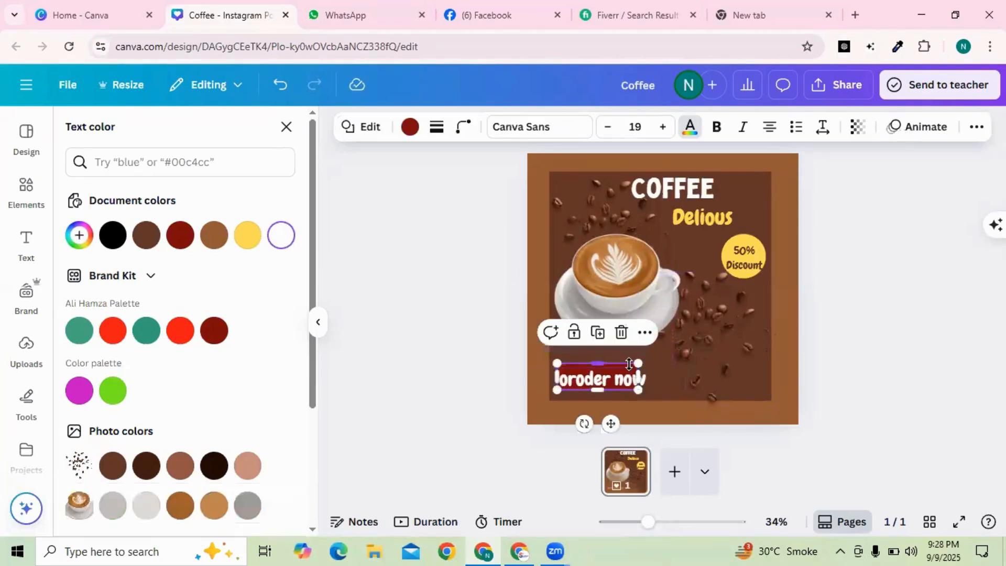
drag(633, 375, 653, 376)
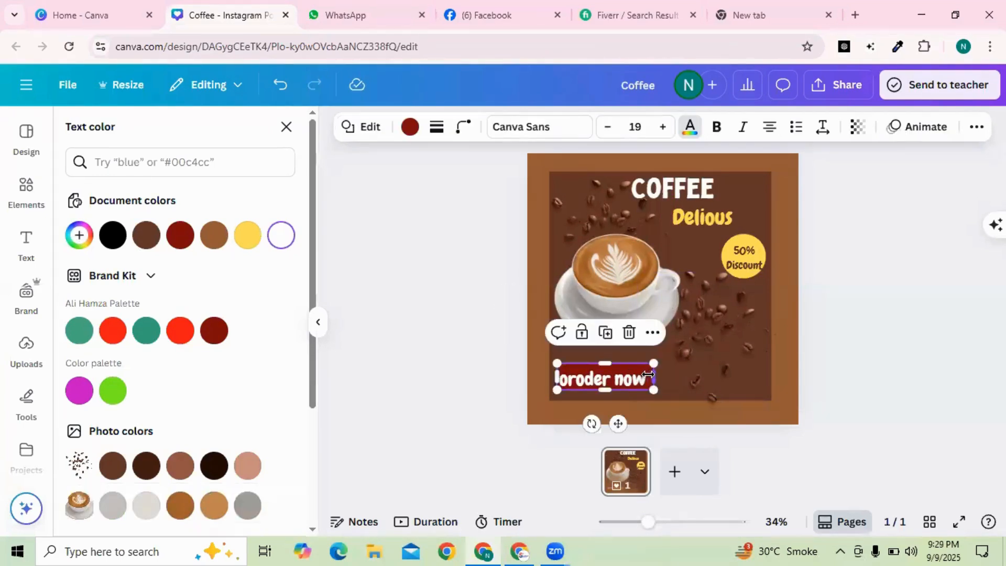
click(405, 128)
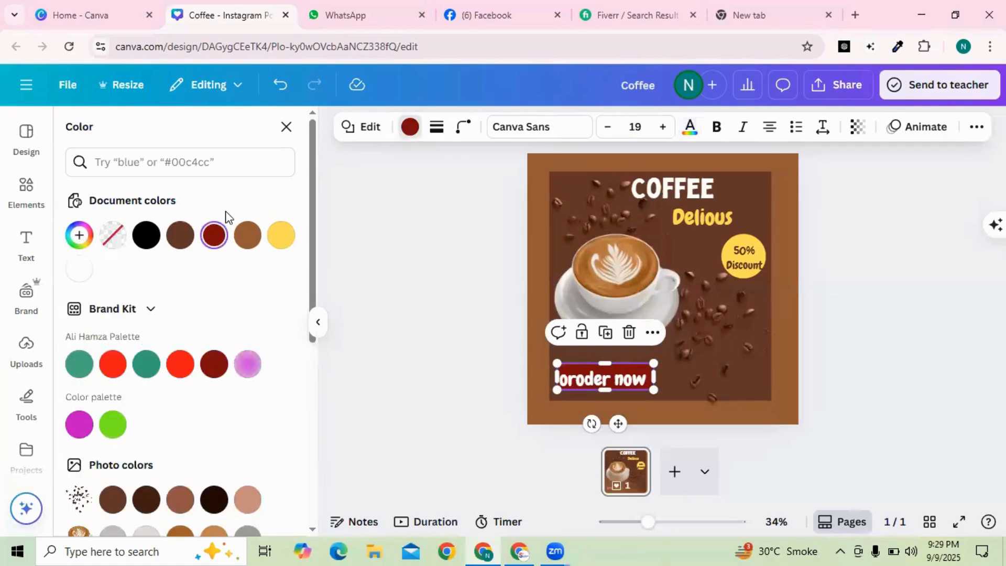
click(276, 236)
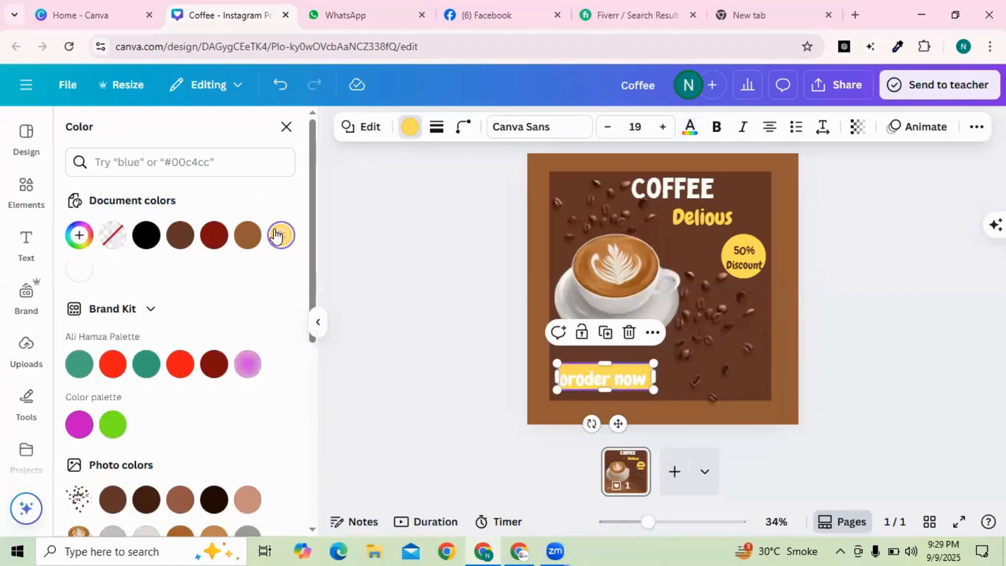
- Color the "oroder now" text dark brown from the document colors and nudge it to center on the yellow bar
click(608, 384)
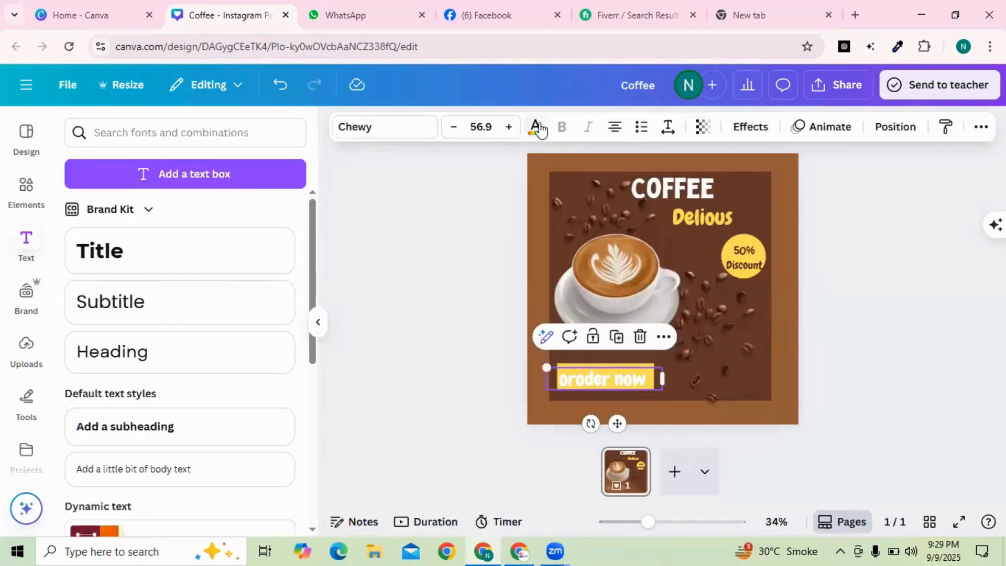
click(536, 128)
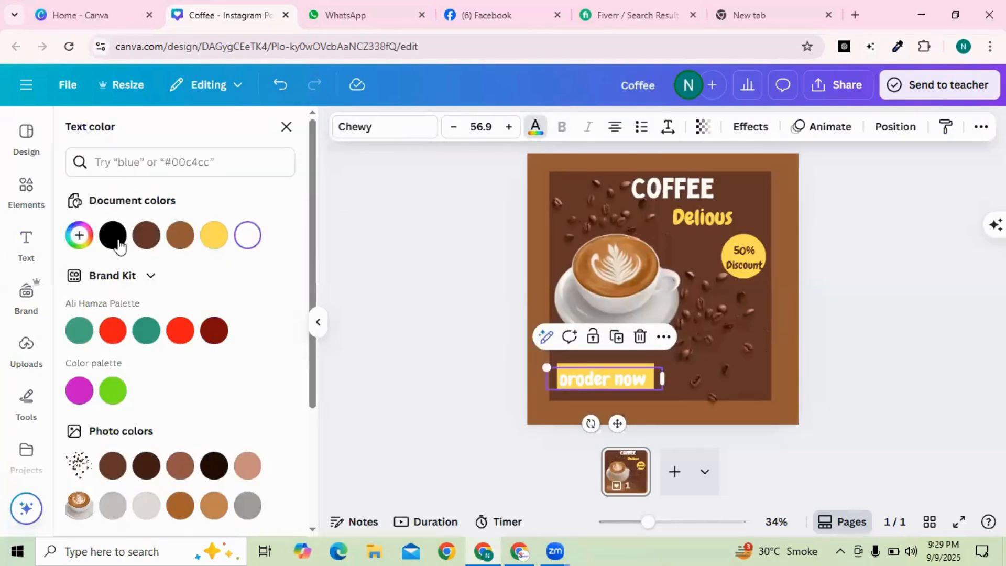
click(145, 236)
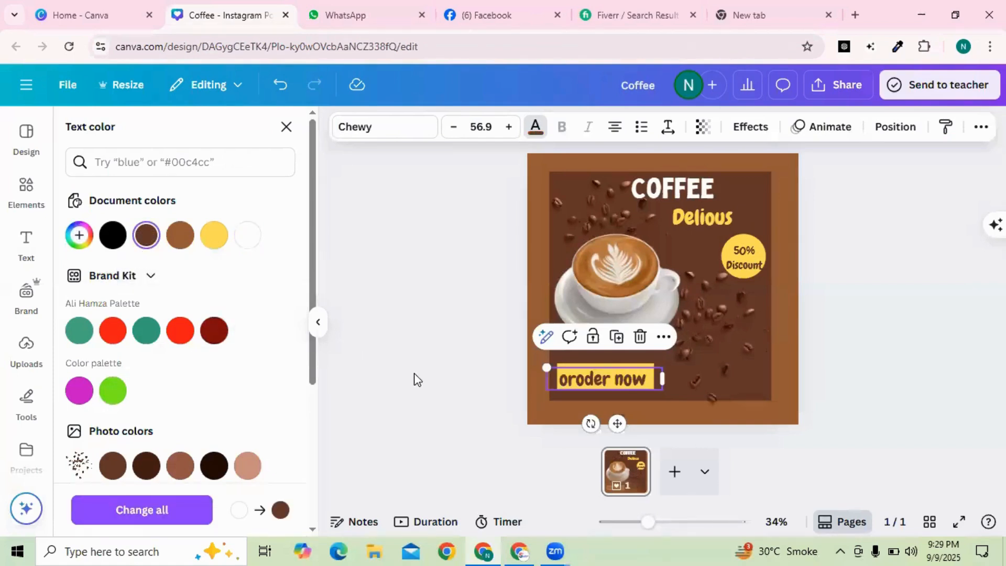
drag(591, 375, 593, 373)
key(Escape)
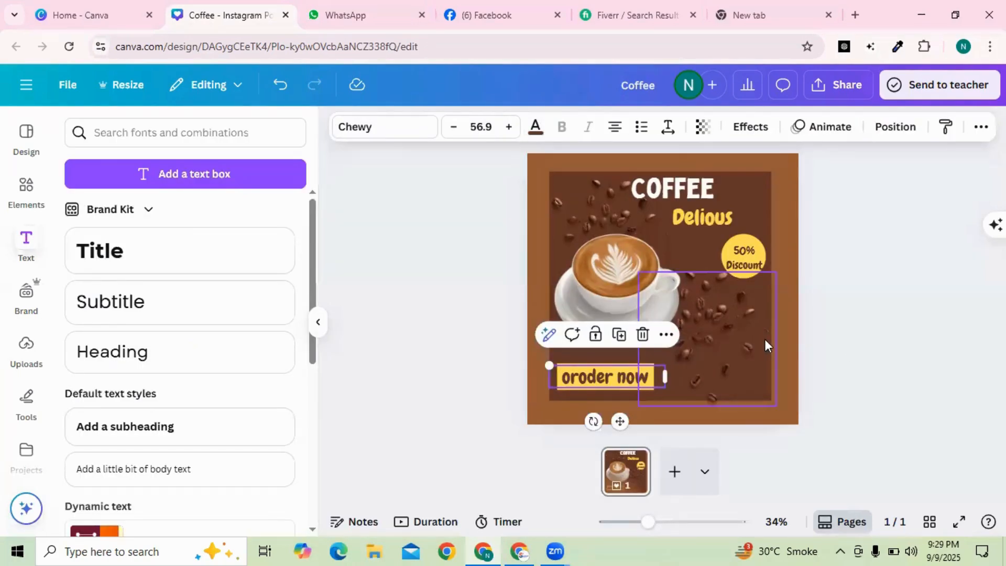
- Nudge the coffee beans image beside the cup slightly to the right
drag(745, 342, 749, 341)
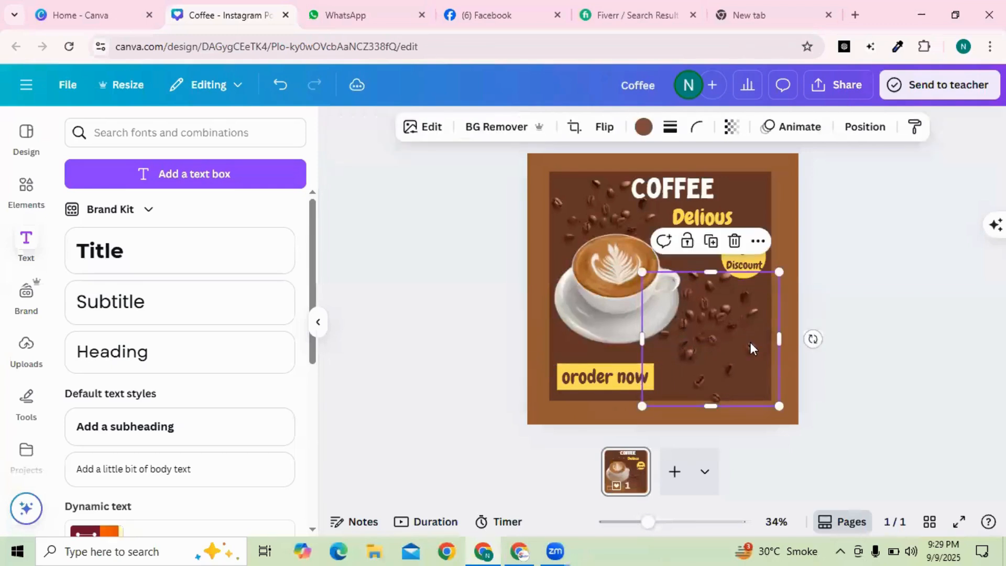
click(896, 337)
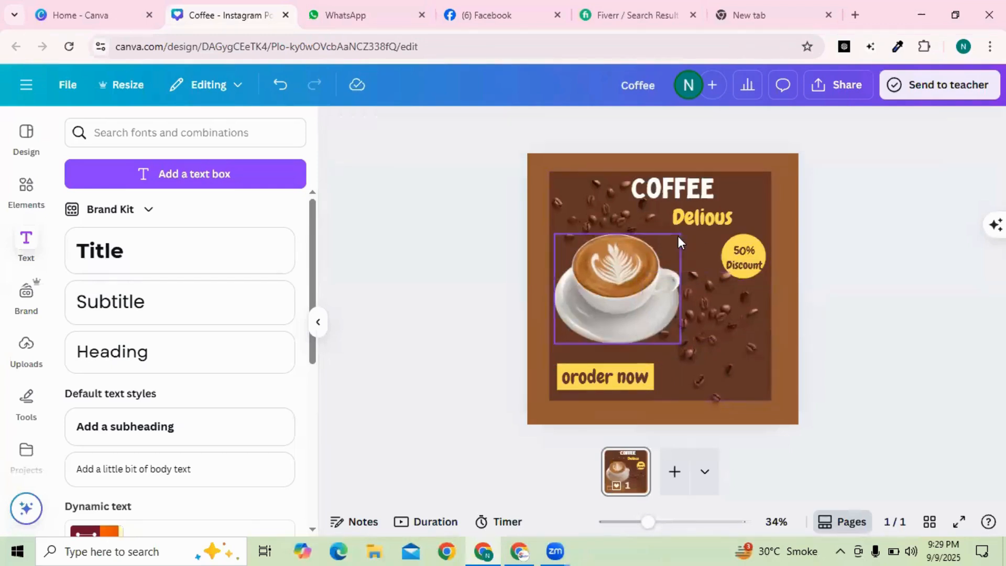
- Search the elements library for "arrow" and add the curved red arrow graphic to the design
click(176, 132)
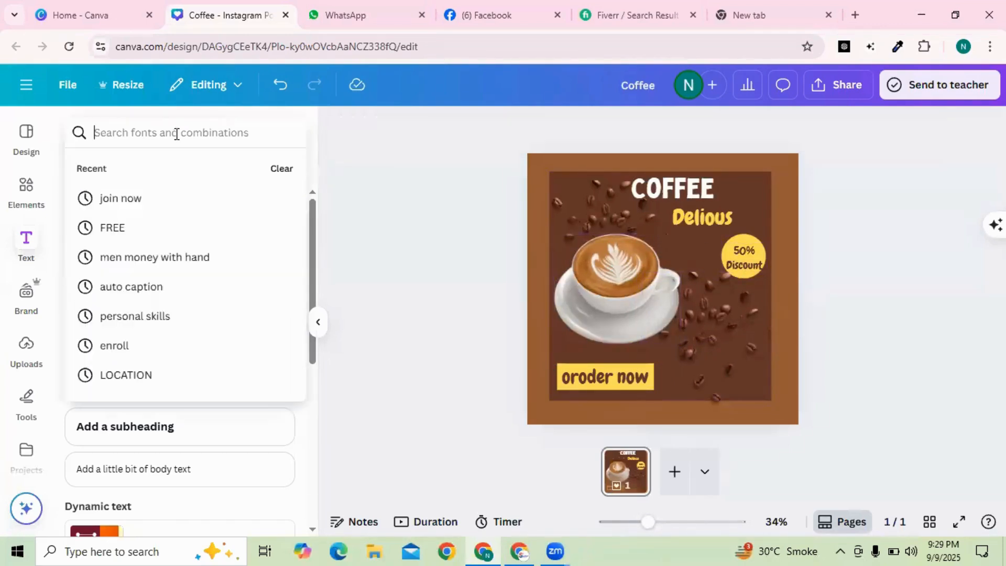
click(27, 190)
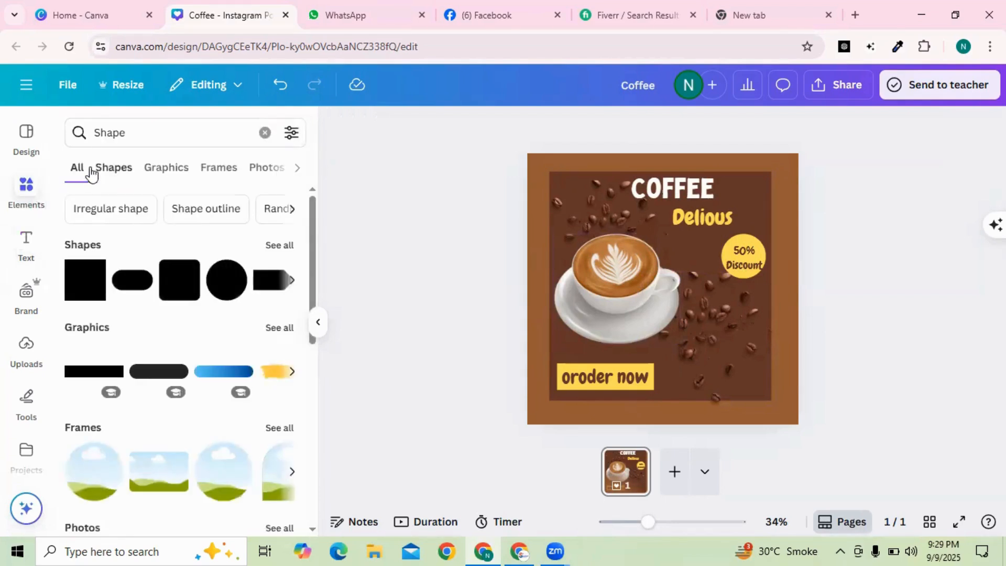
click(140, 137)
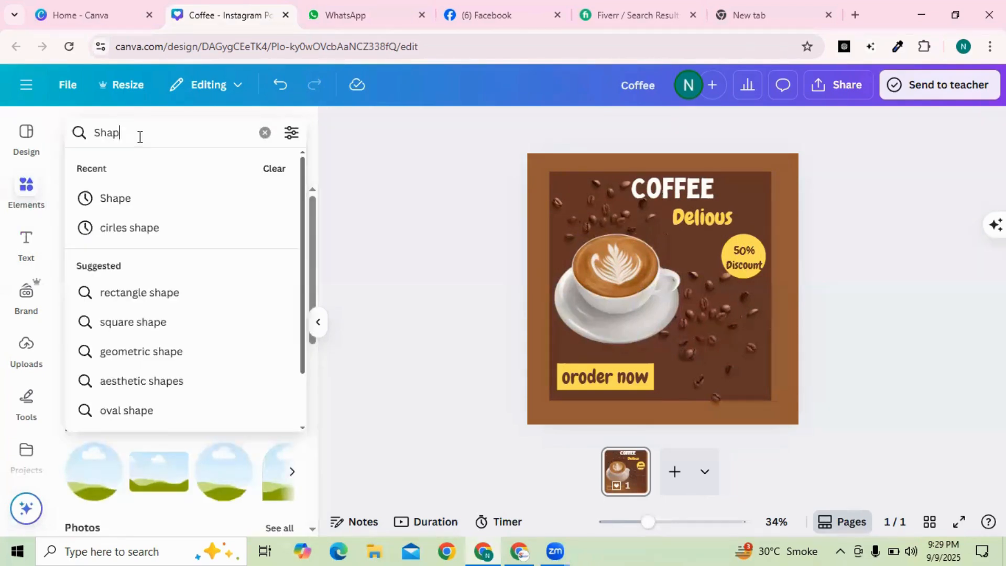
key(BackSpace)
key(BackSpace)
key(BackSpace)
key(BackSpace)
text(arrow)
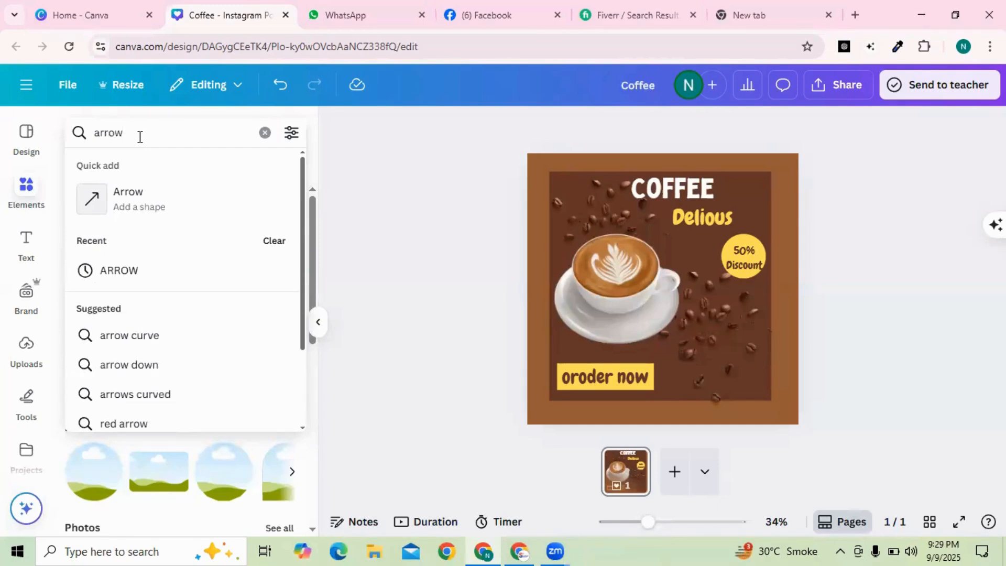
key(Return)
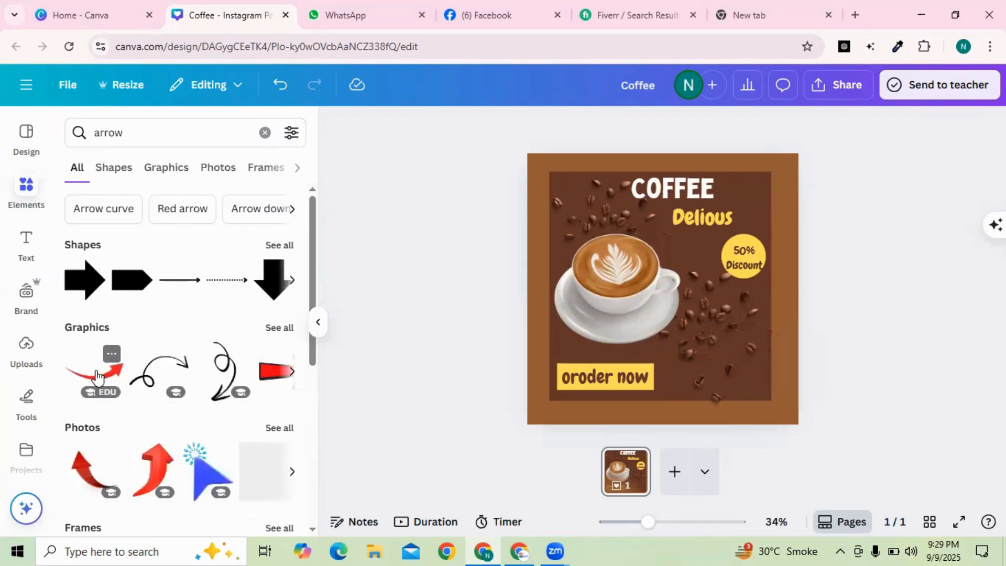
click(98, 375)
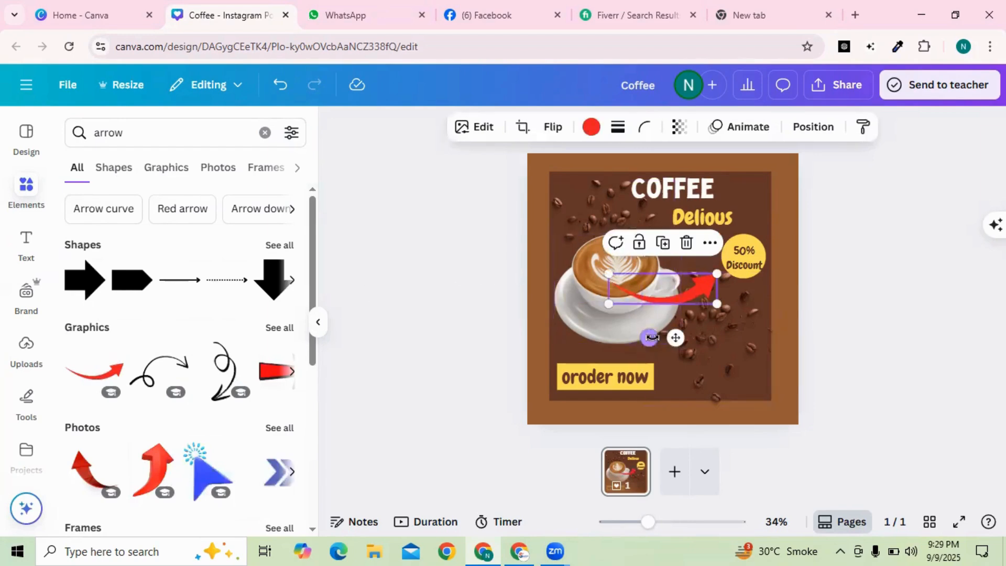
- Tilt and shrink the arrow so it leads from the cup to the discount badge, and color it the document's yellow
mouse_move(649, 337)
mouse_down()
mouse_move(680, 351)
mouse_move(659, 341)
mouse_up()
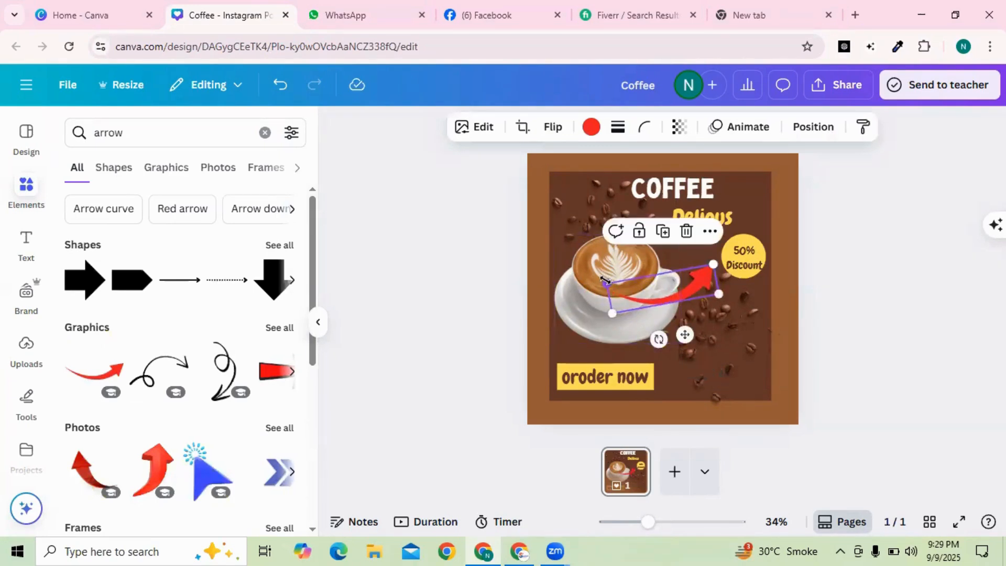
drag(607, 282, 650, 289)
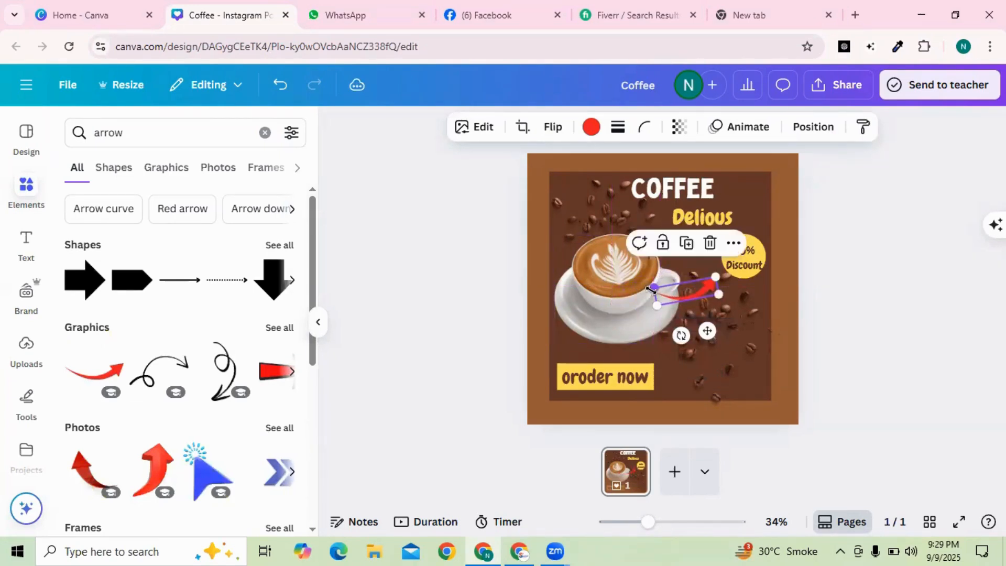
click(590, 128)
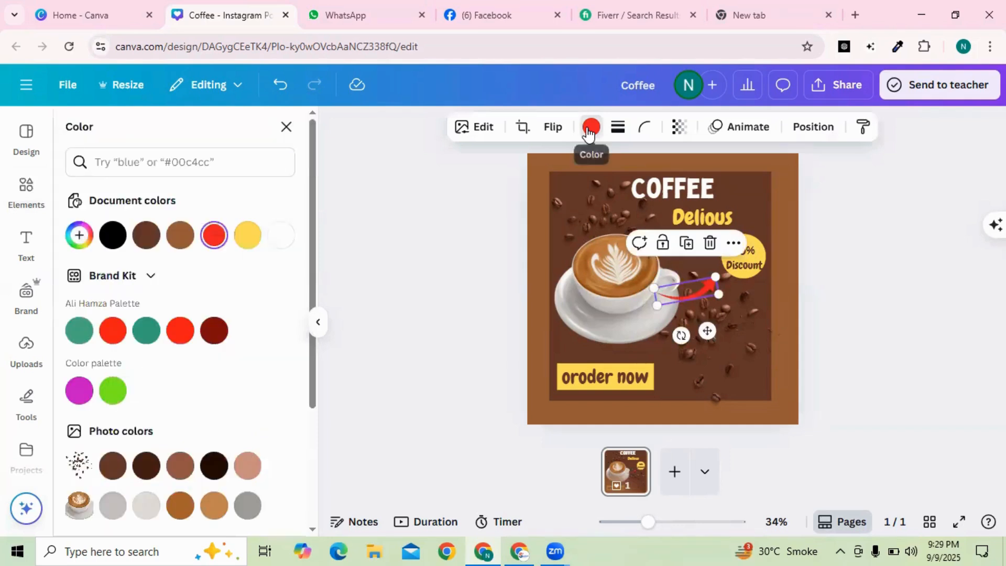
click(248, 236)
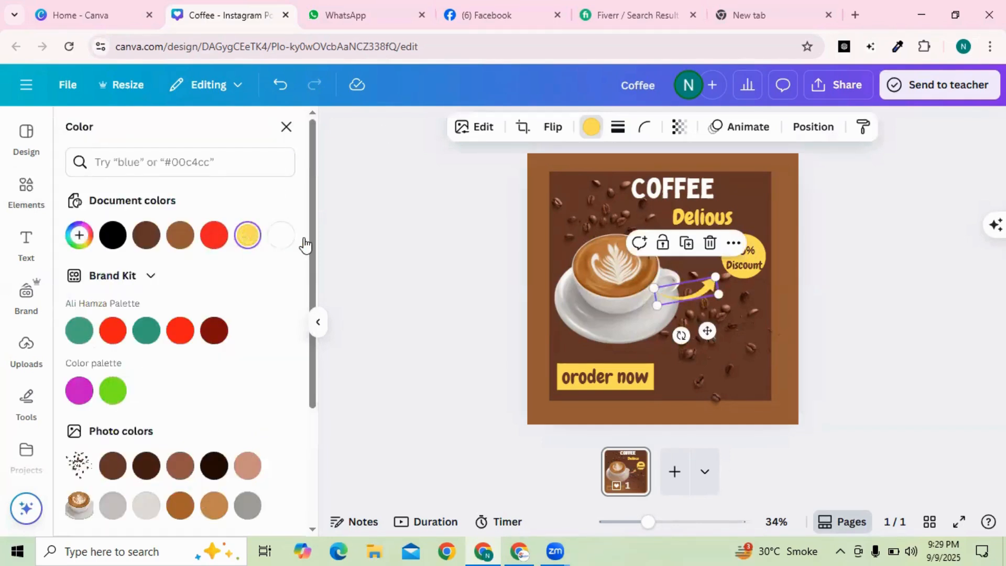
drag(689, 283, 696, 281)
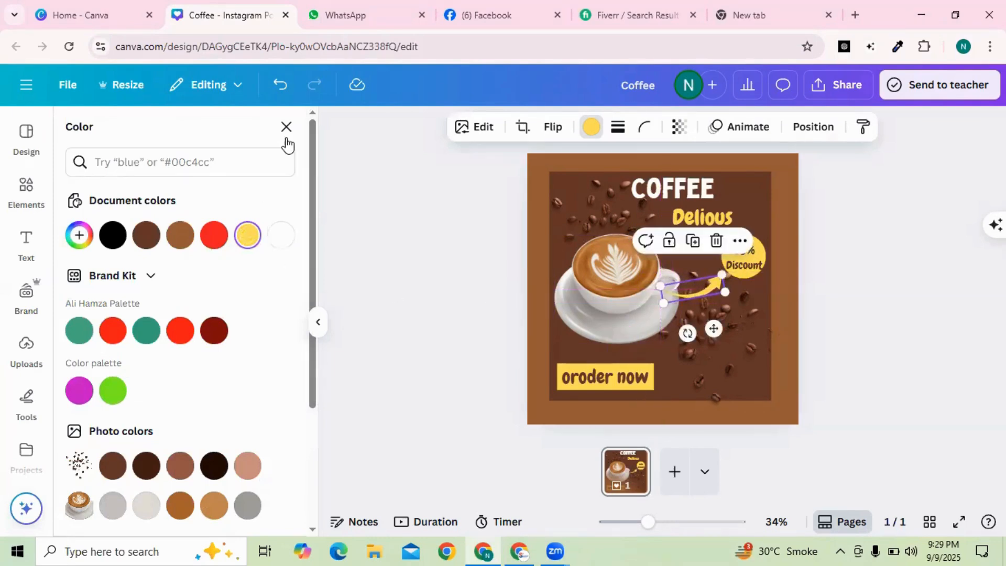
click(287, 127)
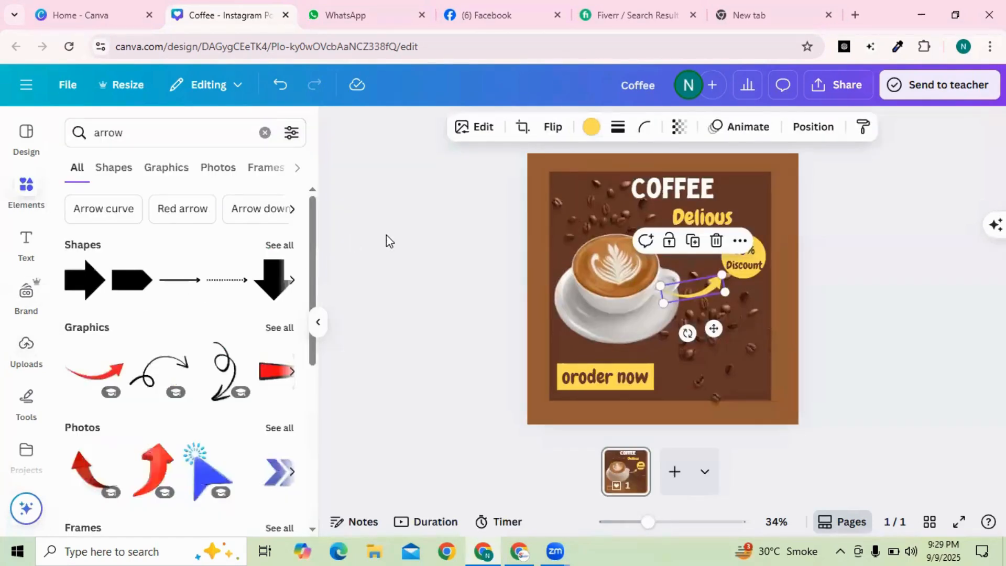
- Apply the Shift animation to the "COFFEE" title and the Burst animation to the "Delious" text
click(732, 135)
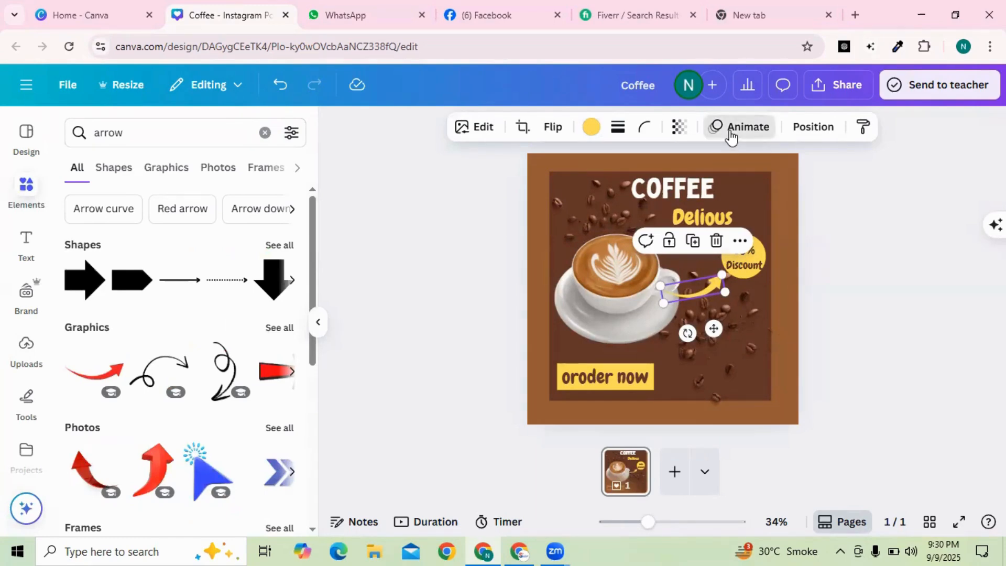
click(689, 194)
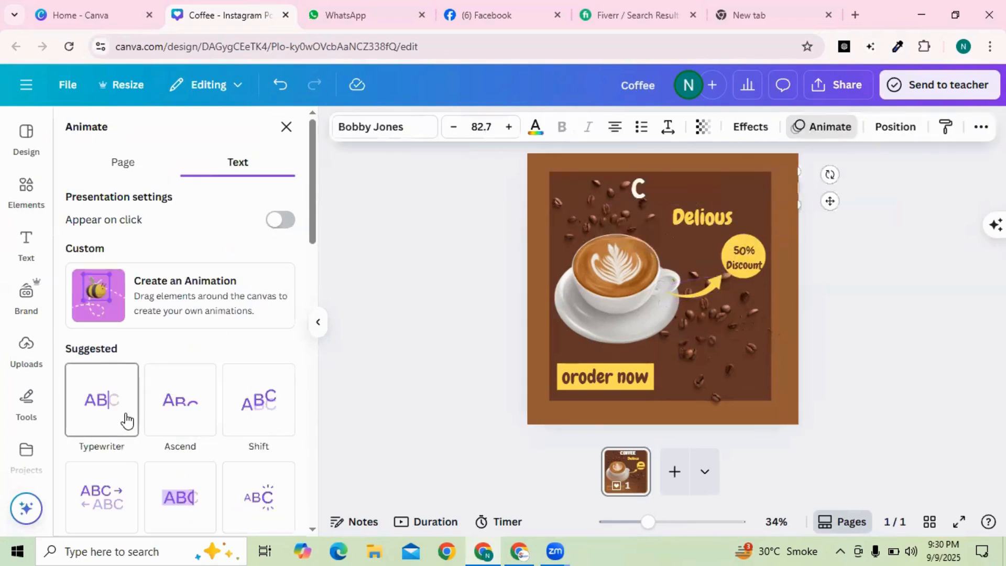
click(176, 417)
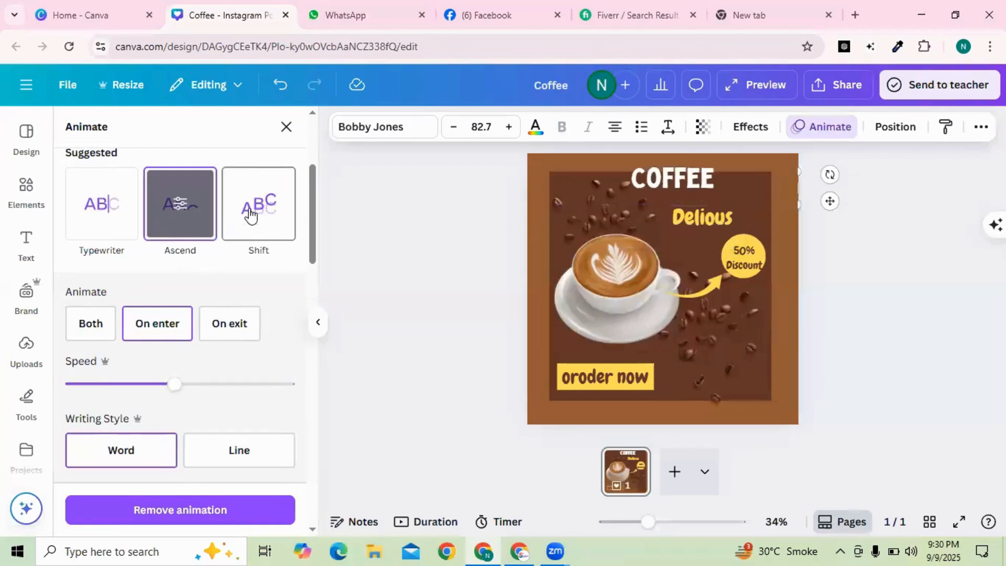
click(242, 236)
click(685, 215)
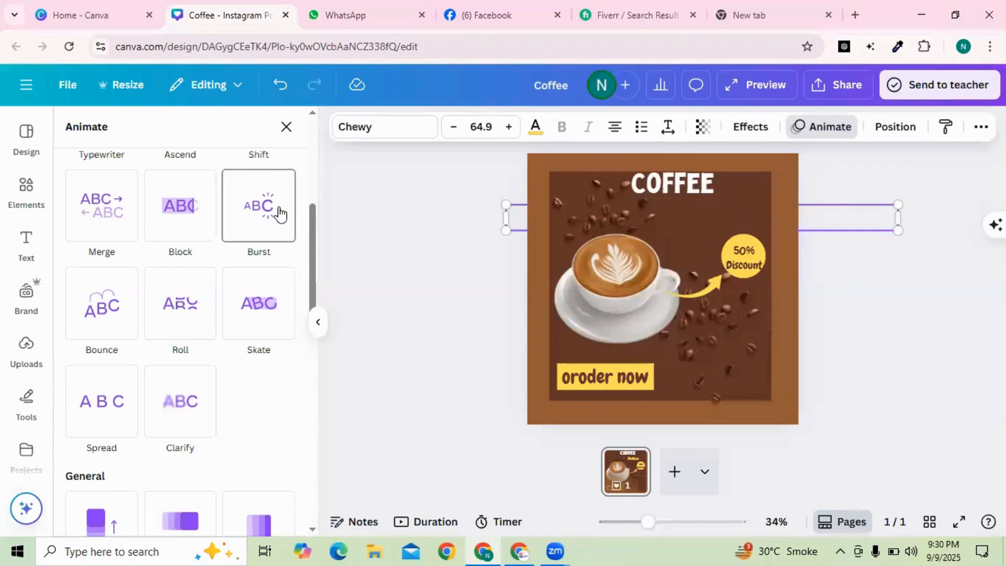
click(282, 213)
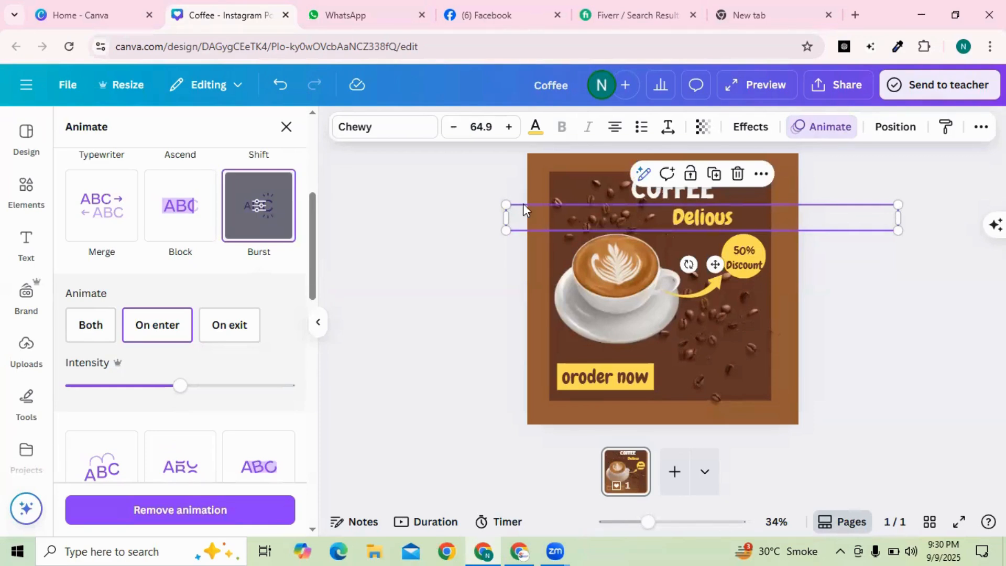
- Try the Lift and Neon effects on the badge's "50% Discount" text and settle on the Shadow effect
click(747, 254)
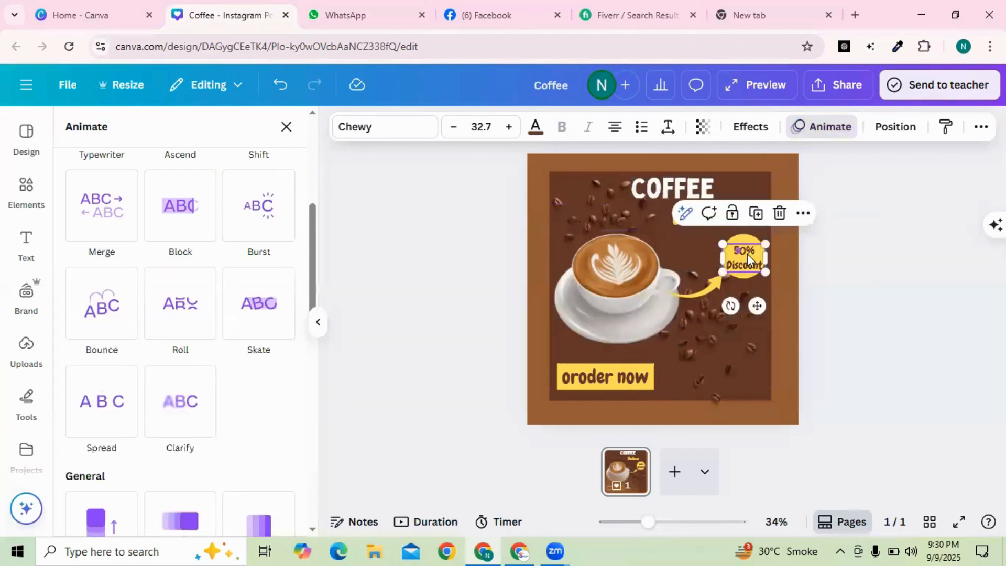
click(746, 127)
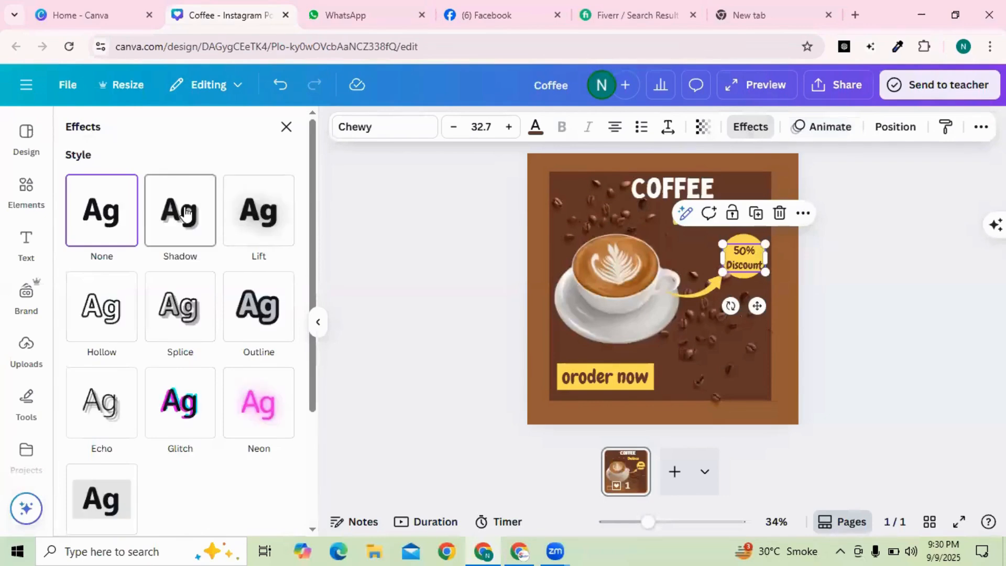
click(269, 213)
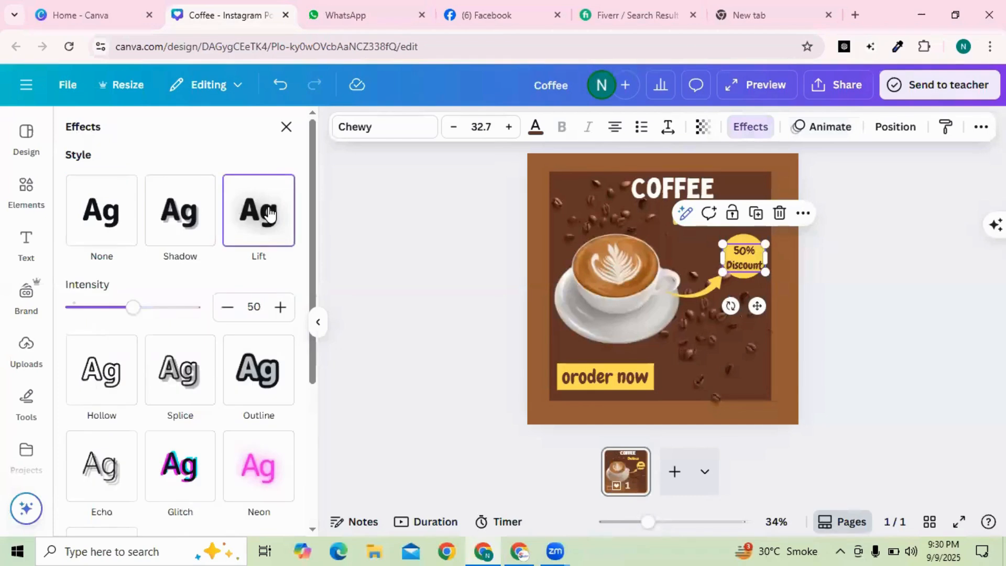
scroll(270, 214, down, 4)
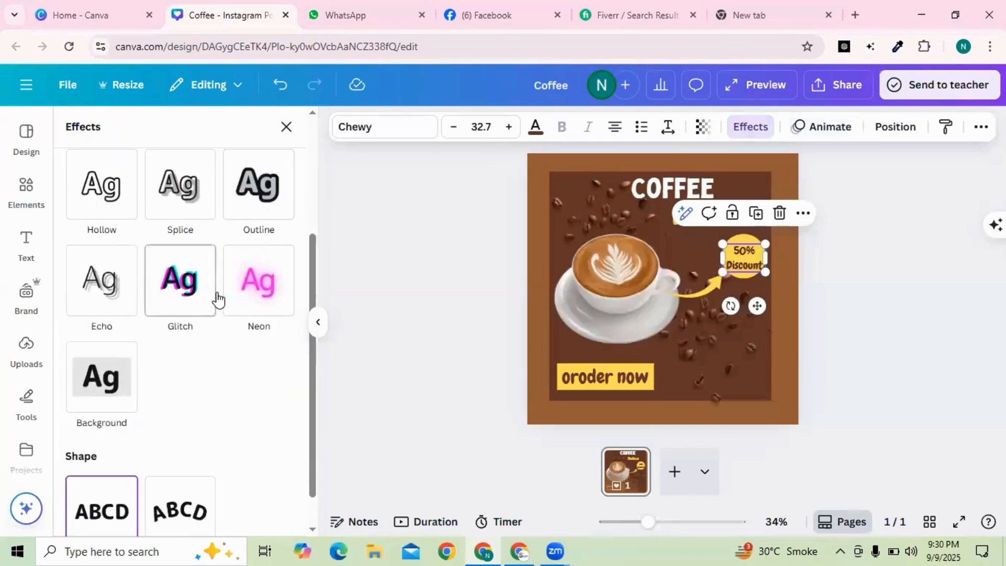
click(246, 293)
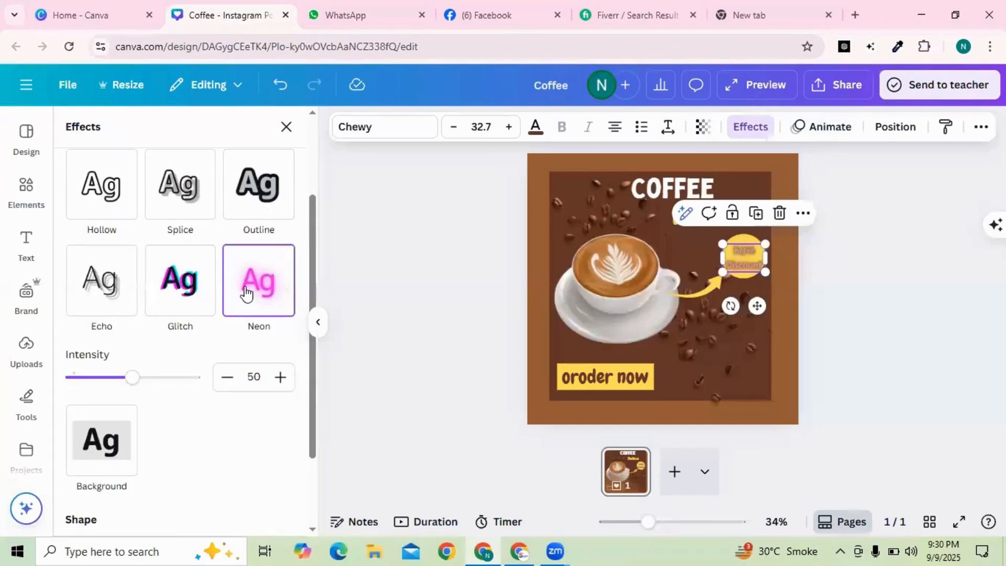
drag(103, 388, 149, 385)
scroll(173, 236, up, 2)
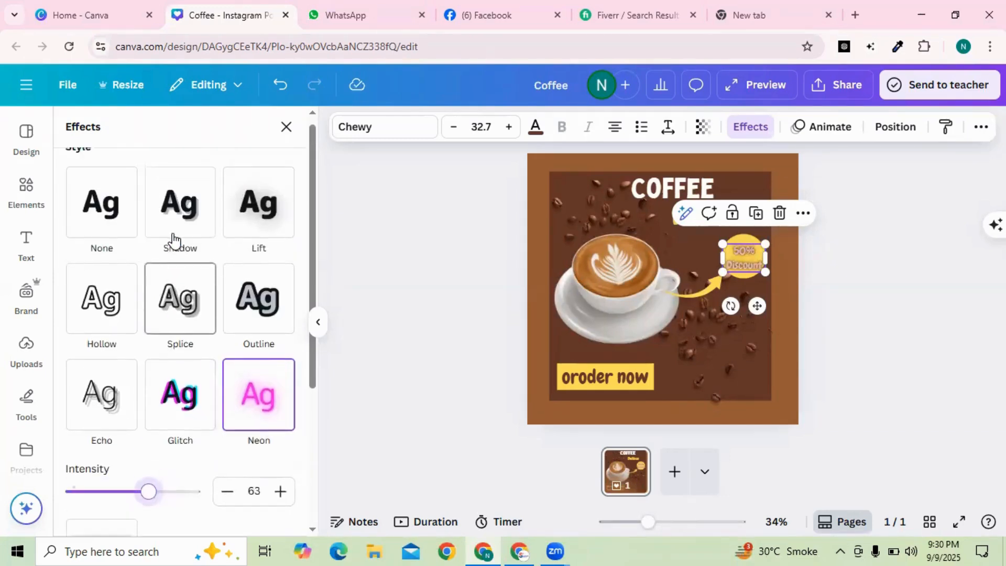
click(189, 227)
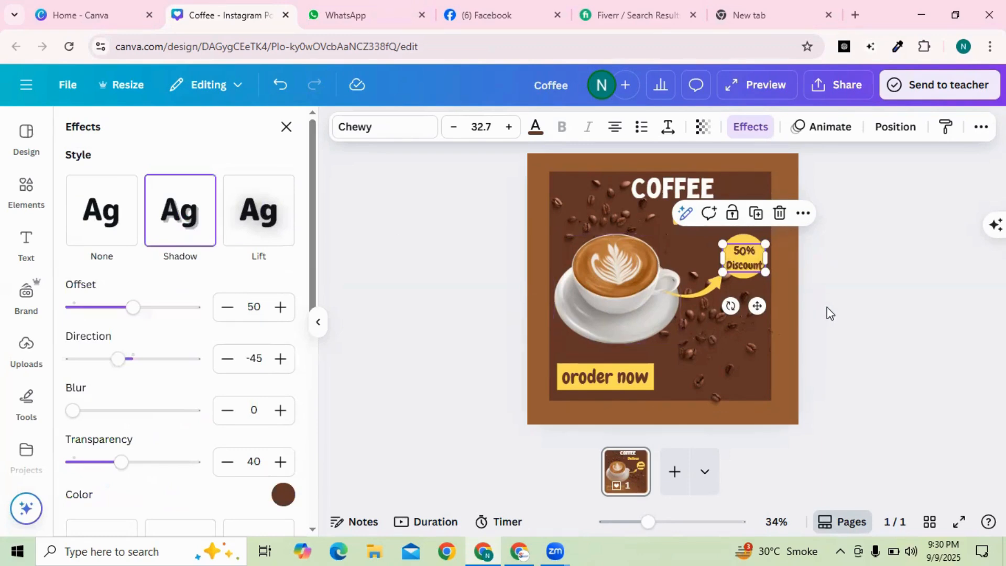
key(Escape)
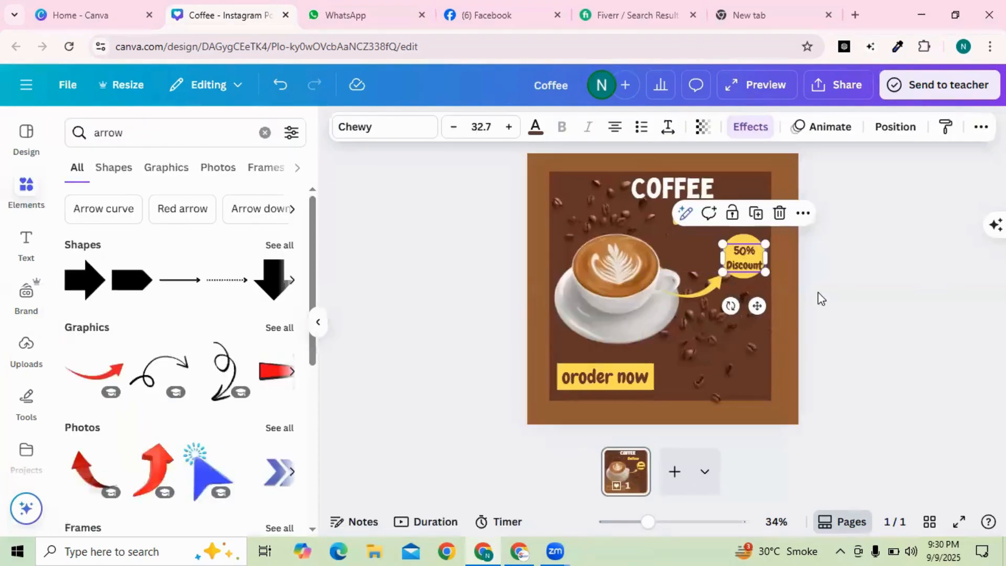
- Apply the Breathe page animation to the whole coffee design
click(679, 412)
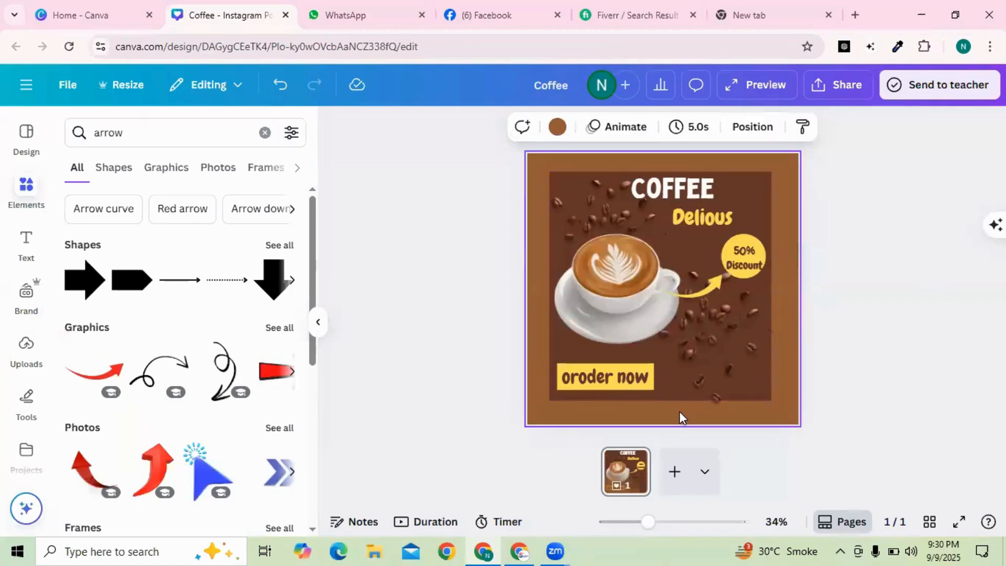
click(639, 137)
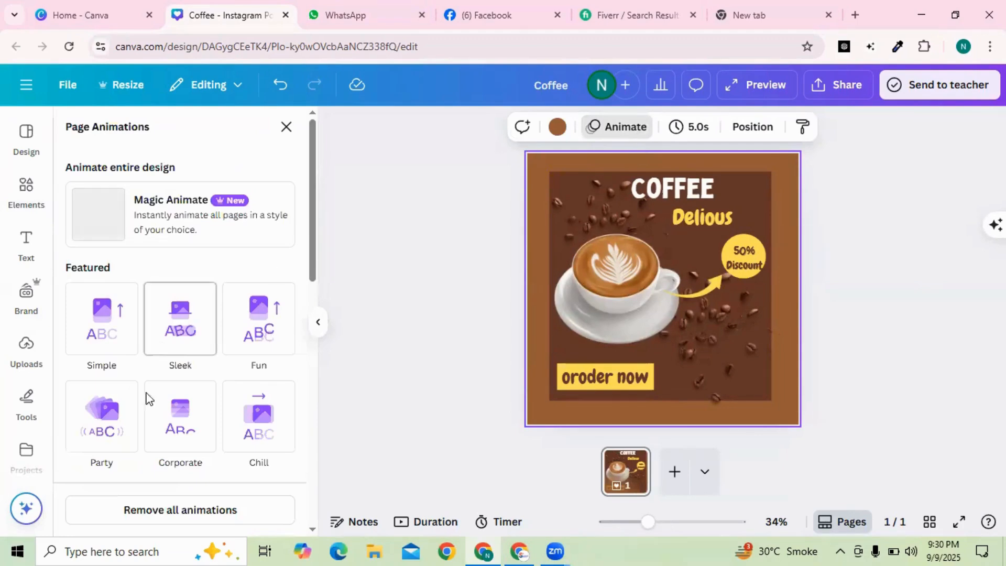
scroll(148, 433, down, 4)
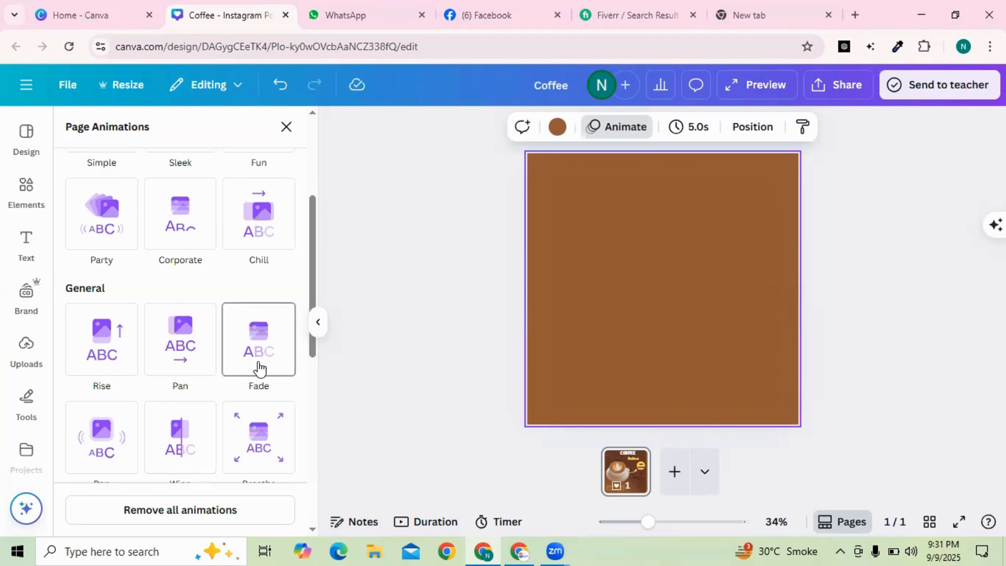
scroll(258, 366, down, 4)
click(262, 234)
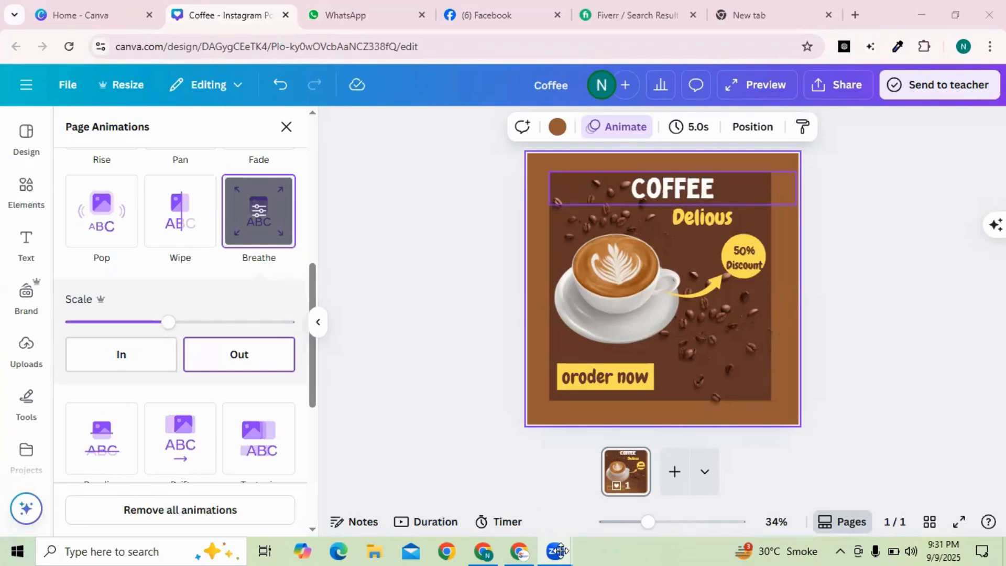
mouse_move(558, 550)
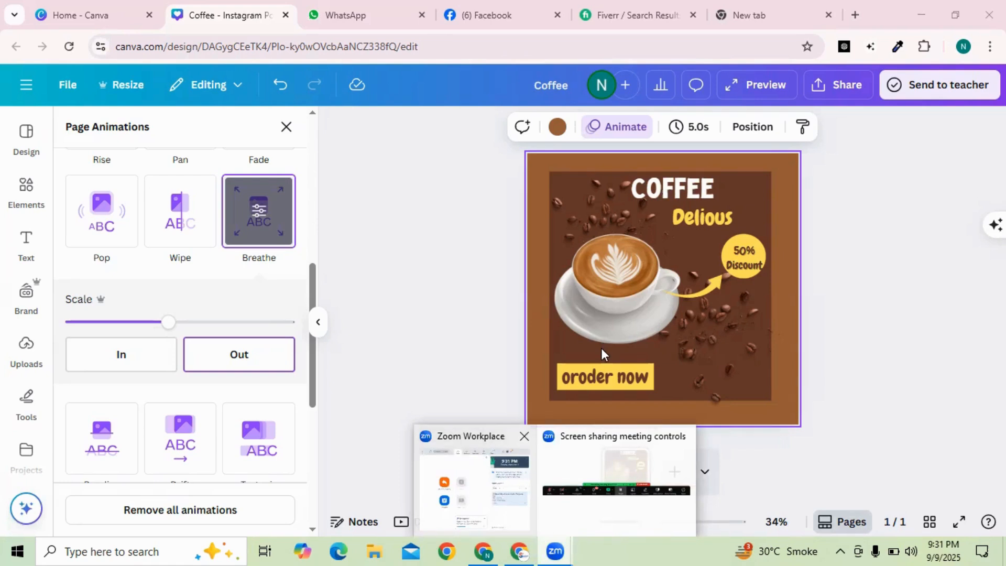
click(525, 549)
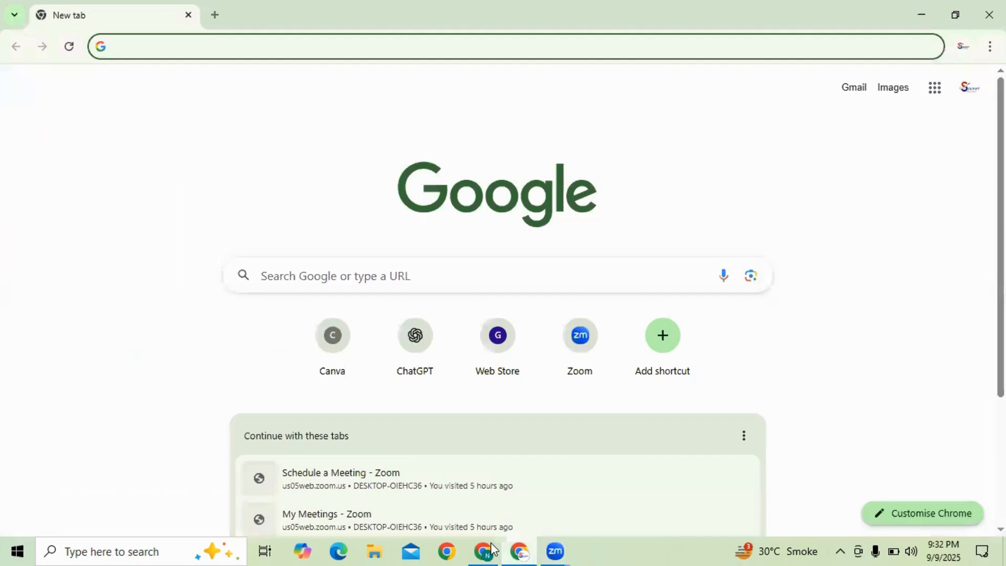
click(451, 538)
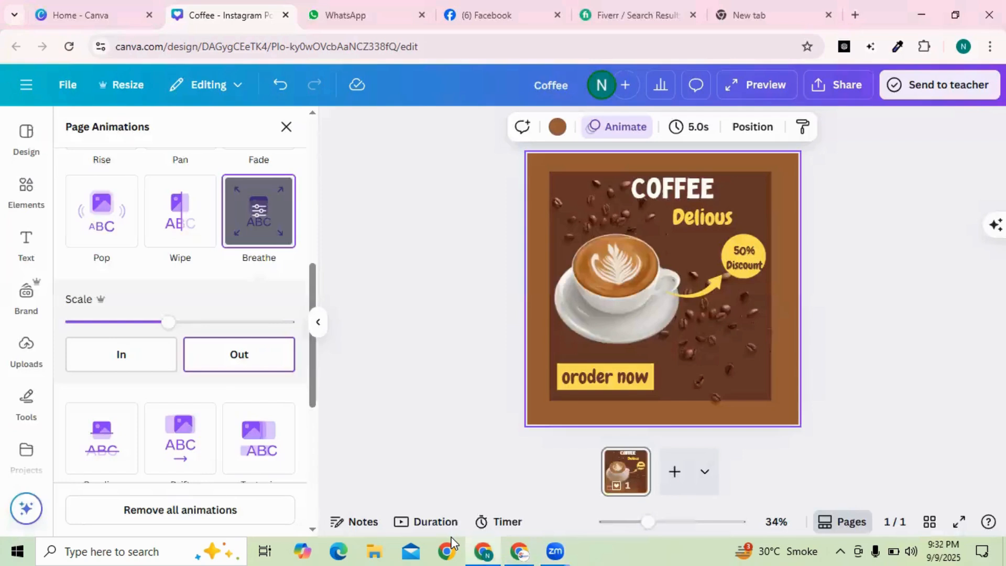